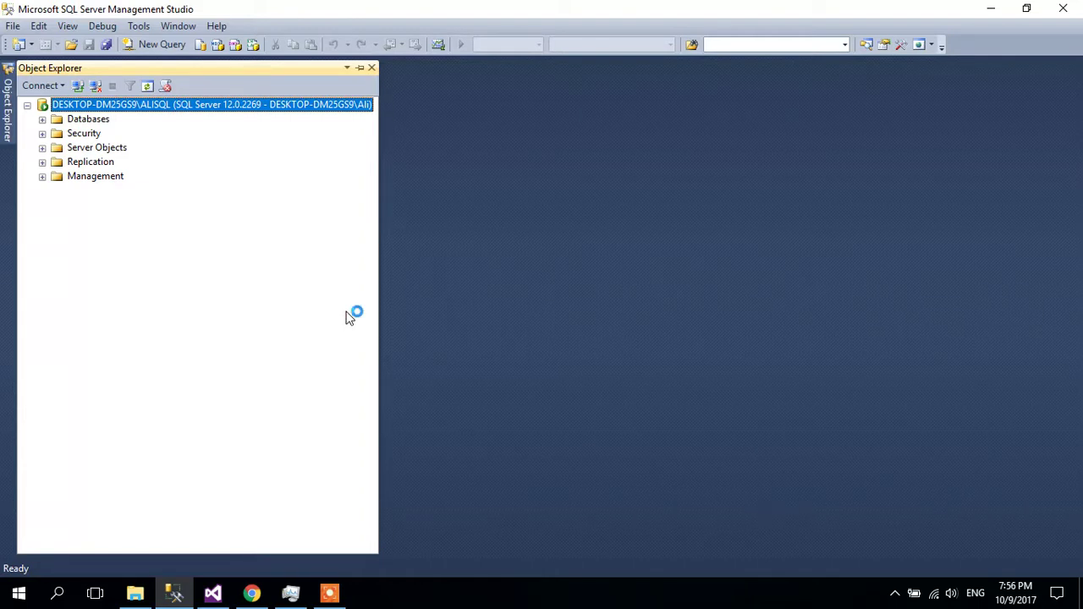
- Create a new database named CoursesCenter on the connected server and expand it to show its folders
{"action": "double_click", "coordinate": [78, 121]}
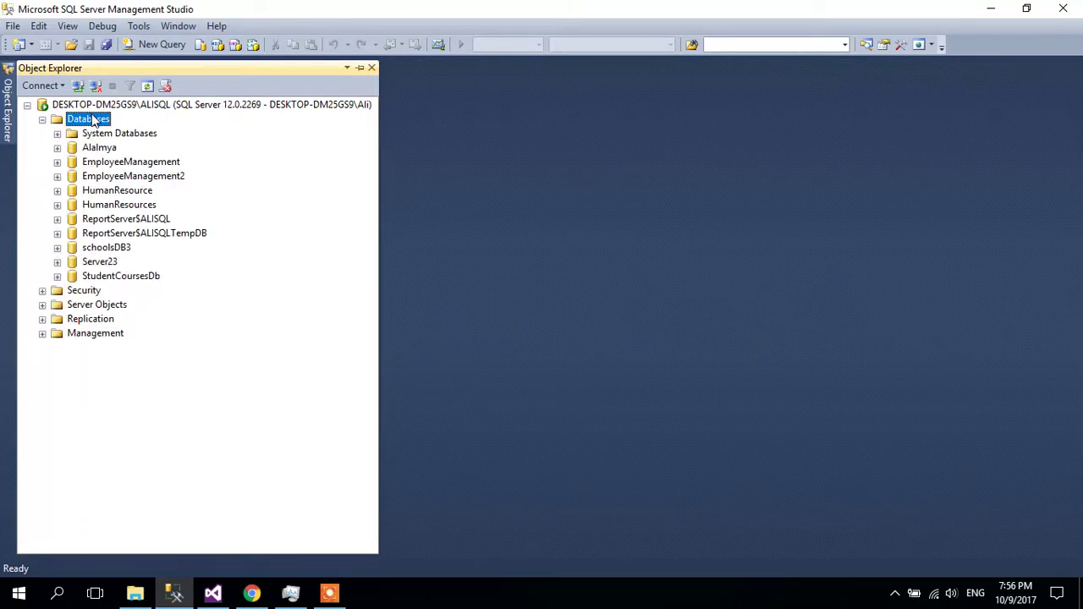
{"action": "right_click", "coordinate": [88, 121]}
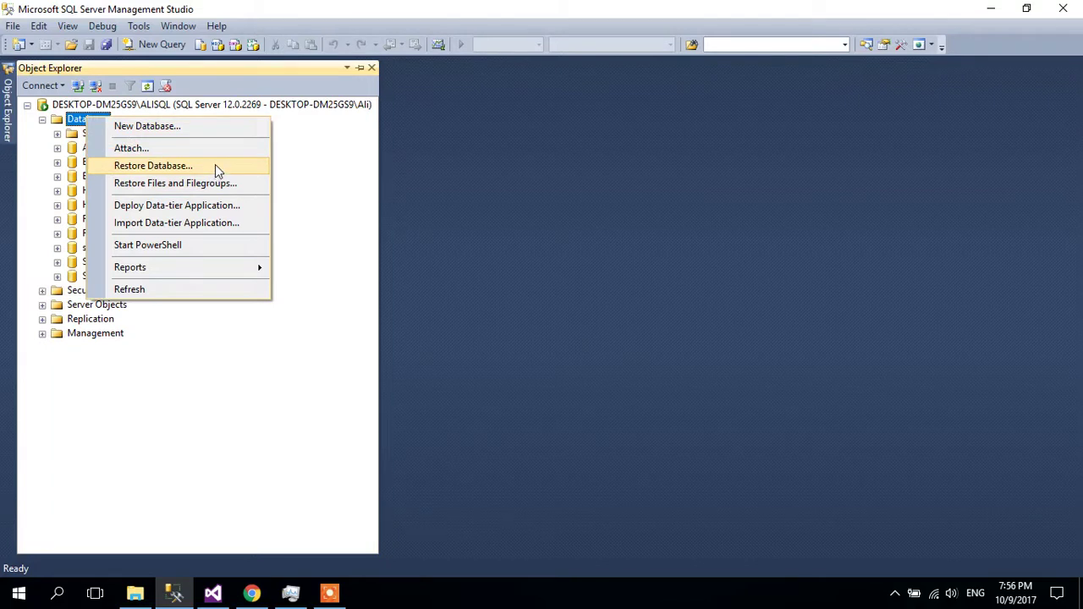
{"action": "left_click", "coordinate": [237, 127]}
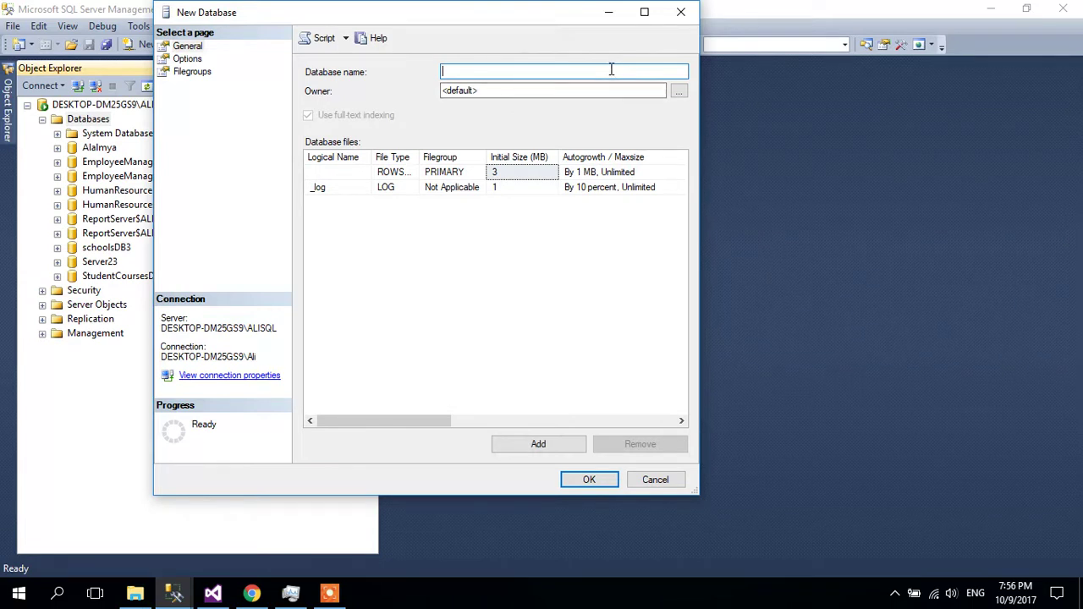
{"action": "type", "text": "CourseCon"}
{"action": "key", "text": "BackSpace"}
{"action": "key", "text": "BackSpace"}
{"action": "key", "text": "BackSpace"}
{"action": "key", "text": "BackSpace"}
{"action": "key", "text": "BackSpace"}
{"action": "key", "text": "BackSpace"}
{"action": "key", "text": "BackSpace"}
{"action": "key", "text": "BackSpace"}
{"action": "type", "text": "oursesCent"}
{"action": "key", "text": "Return"}
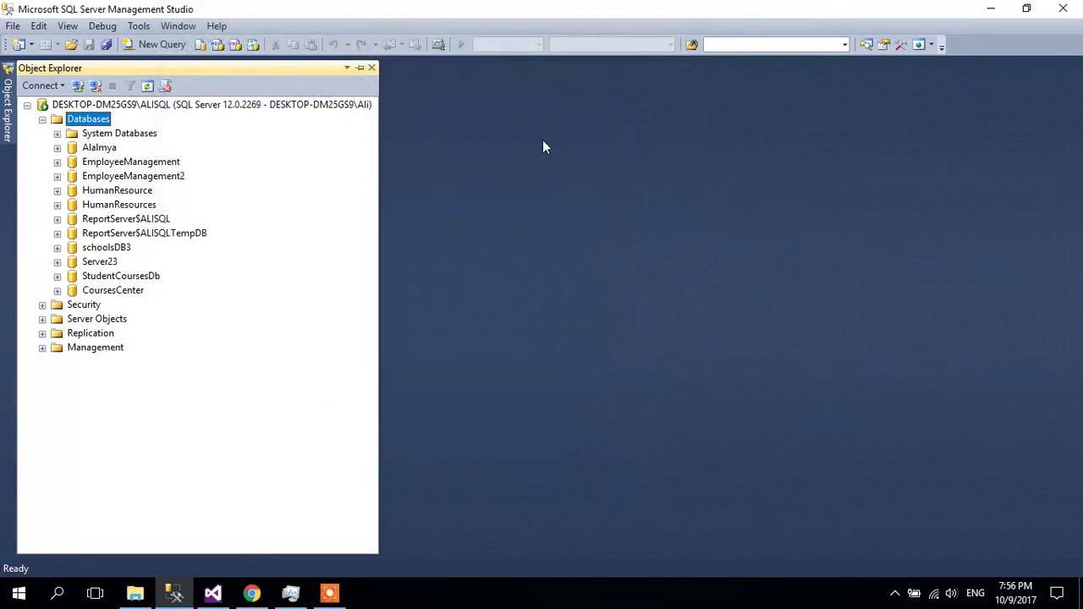
{"action": "double_click", "coordinate": [99, 291]}
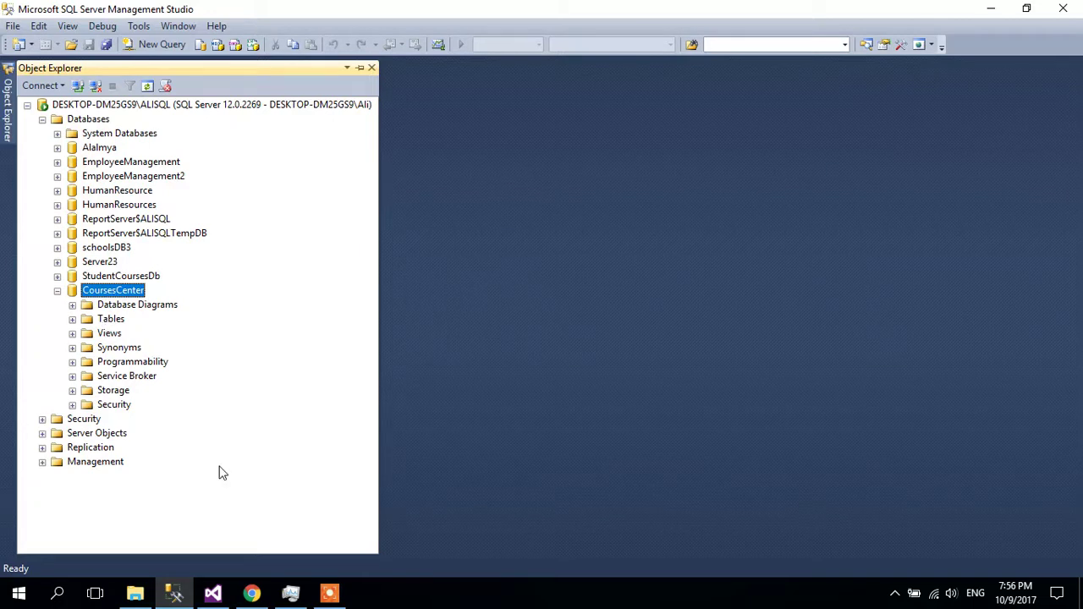
{"action": "left_click", "coordinate": [251, 593]}
{"action": "left_click", "coordinate": [330, 12]}
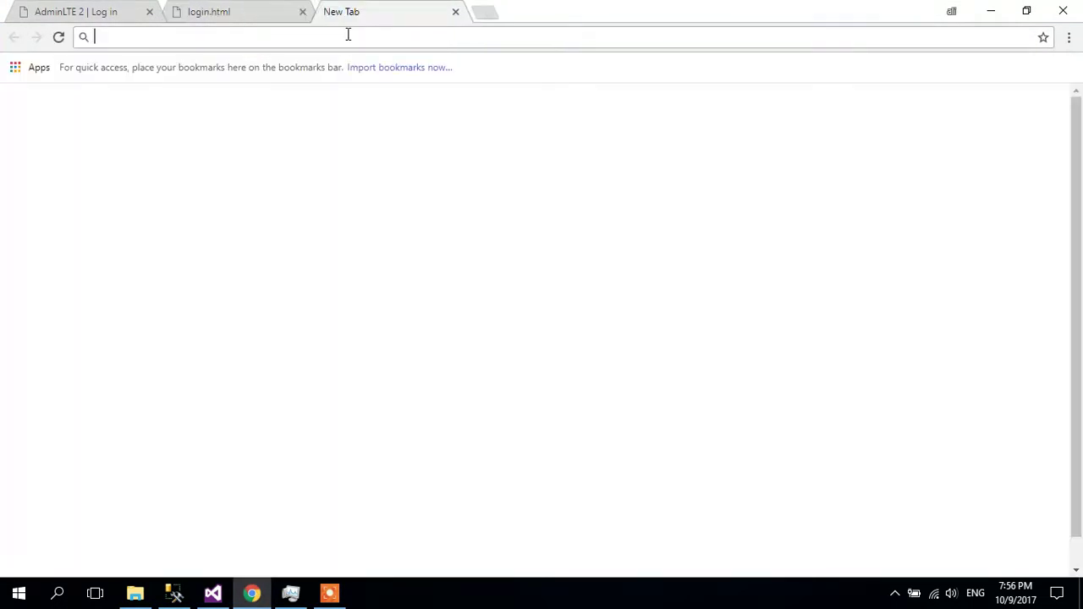
{"action": "type", "text": "www.g"}
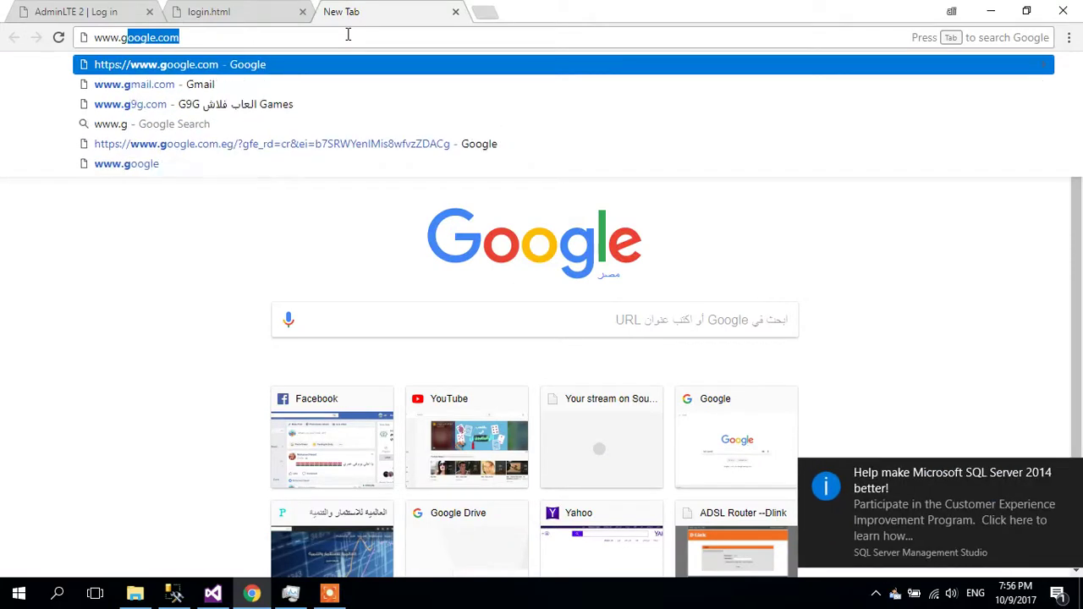
{"action": "key", "text": "Return"}
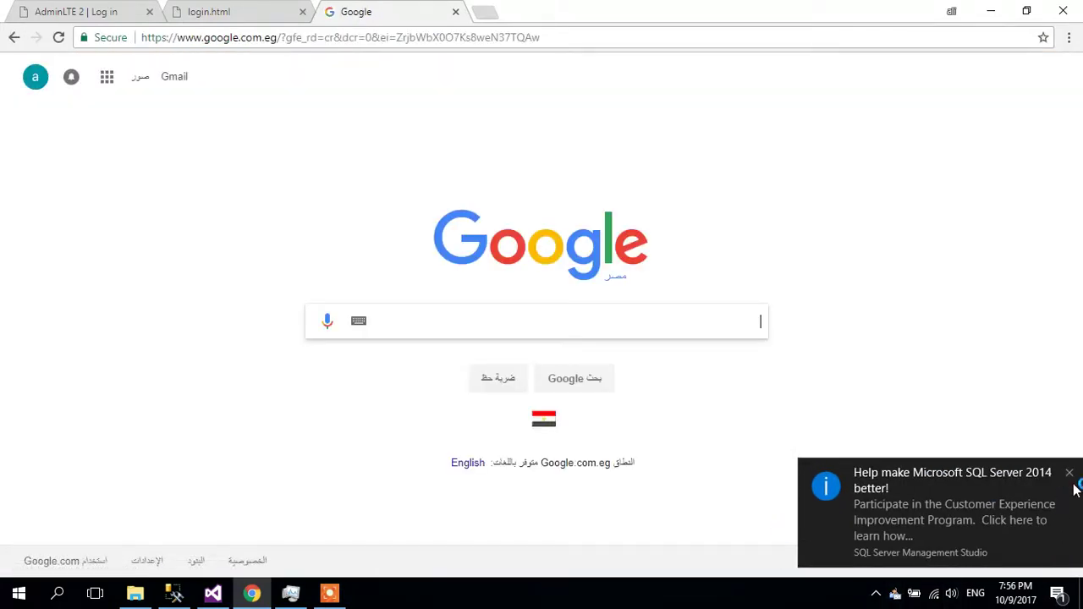
- Dismiss the SQL Server notification and search Google for "free html admin templates"
{"action": "left_click", "coordinate": [1070, 472]}
{"action": "left_click", "coordinate": [631, 318]}
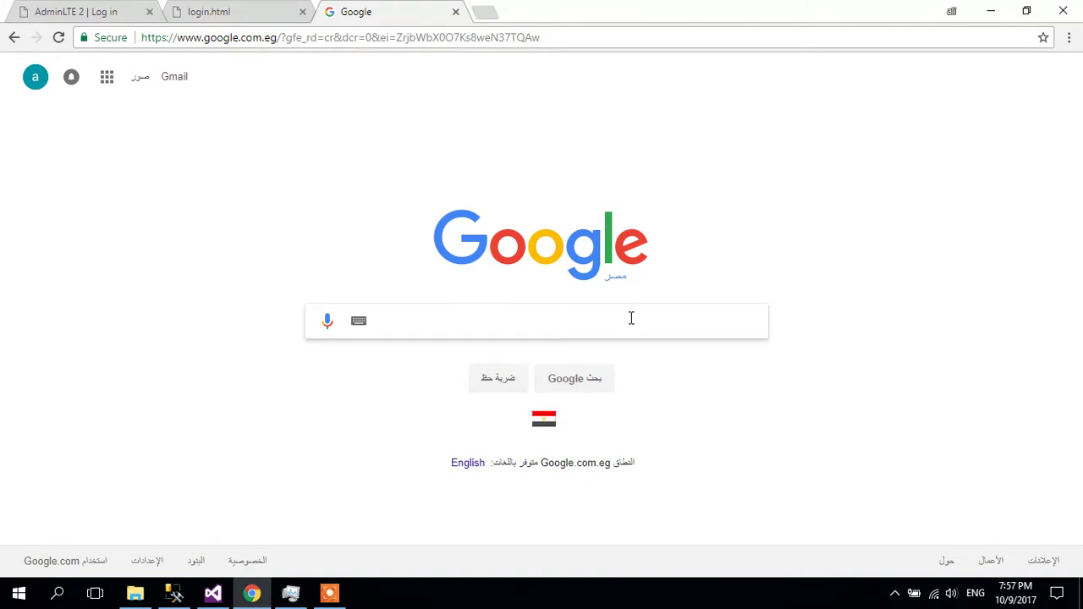
{"action": "type", "text": "free"}
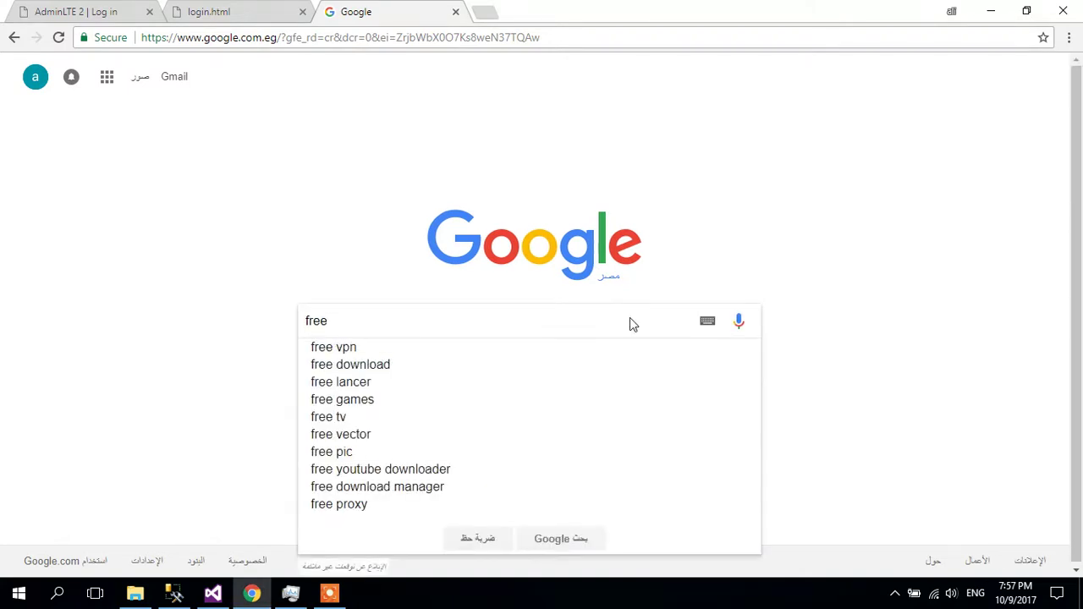
{"action": "type", "text": " html admin"}
{"action": "key", "text": "Down"}
{"action": "key", "text": "Return"}
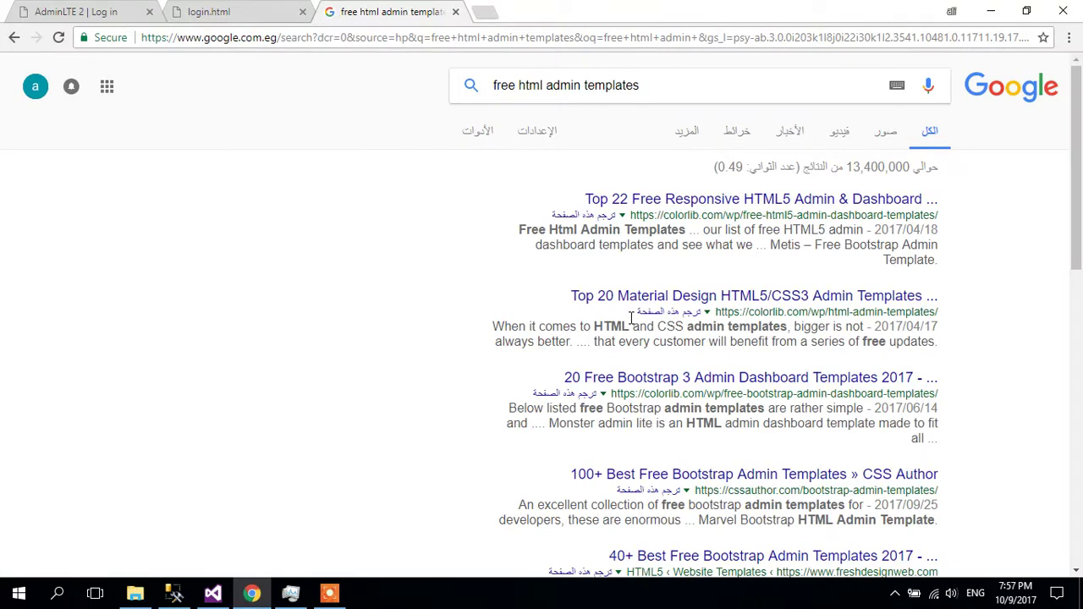
- Open the first three search results, all colorlib.com admin template articles, in separate background tabs
{"action": "middle_click", "coordinate": [704, 202]}
{"action": "middle_click", "coordinate": [704, 298]}
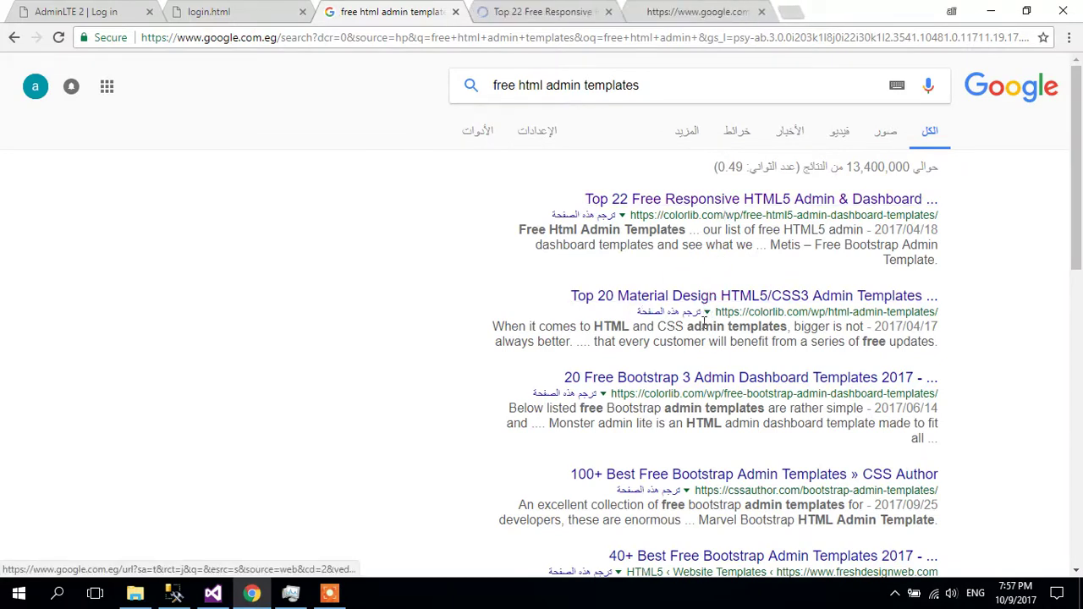
{"action": "middle_click", "coordinate": [707, 377]}
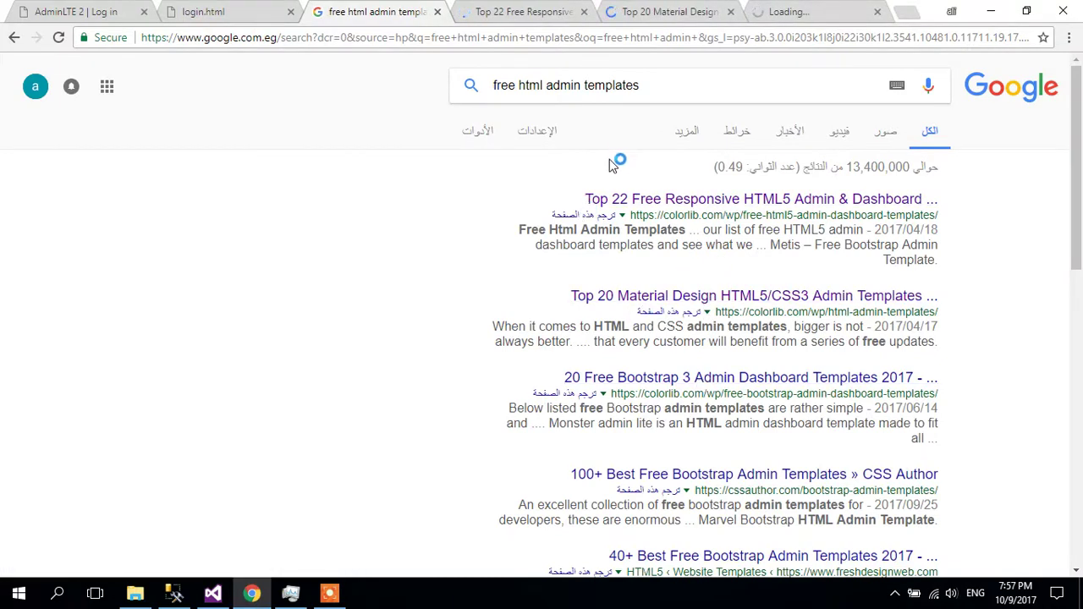
- Examine the template previews in the "Top 22 Free Responsive HTML5 Admin & Dashboard Templates" article as far as Bootstrap Metro Dashboard
{"action": "left_click", "coordinate": [470, 12]}
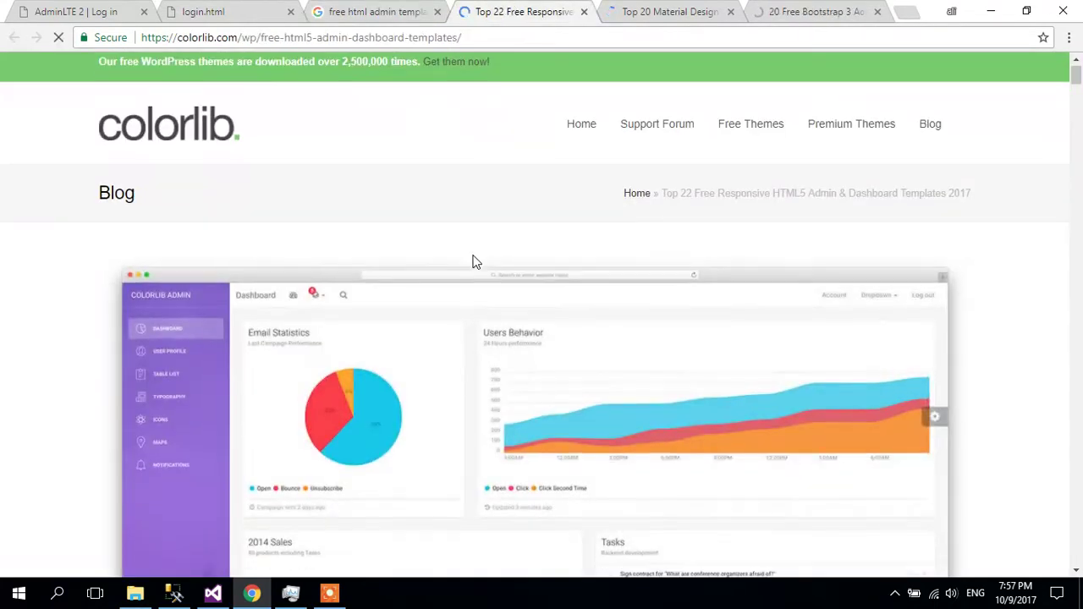
{"action": "scroll", "coordinate": [472, 262], "scroll_direction": "down", "scroll_amount": 4}
{"action": "scroll", "coordinate": [472, 263], "scroll_direction": "up", "scroll_amount": 2}
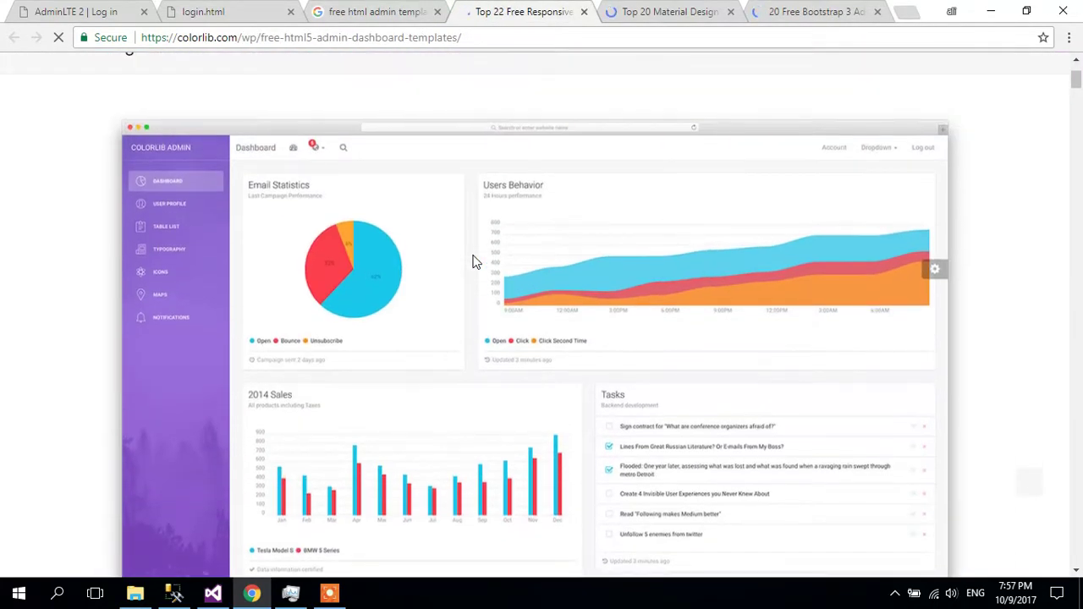
{"action": "scroll", "coordinate": [458, 252], "scroll_direction": "down", "scroll_amount": 9}
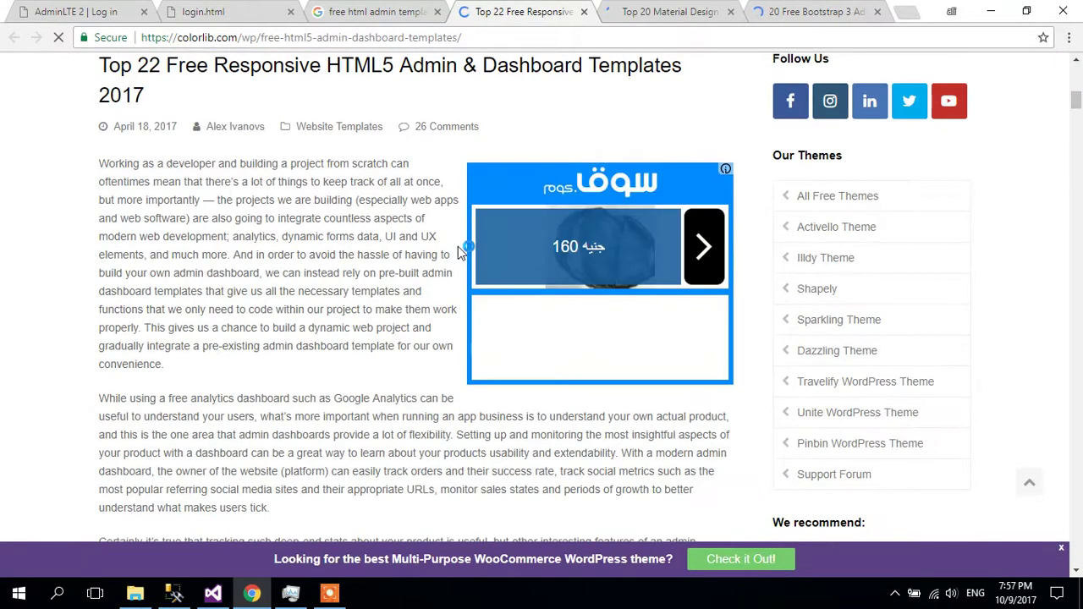
{"action": "scroll", "coordinate": [269, 282], "scroll_direction": "down", "scroll_amount": 9}
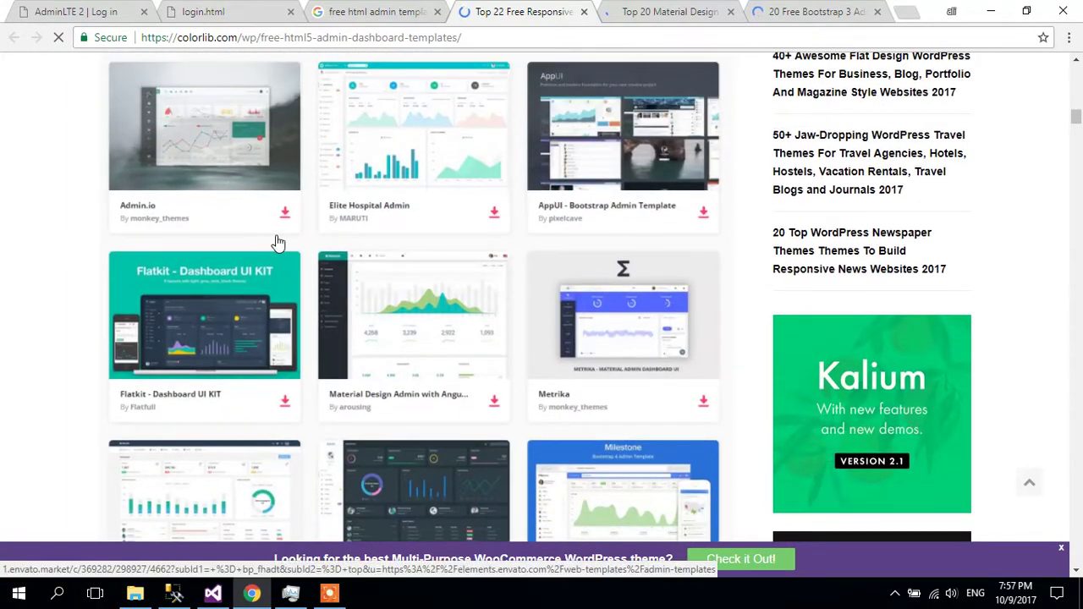
{"action": "scroll", "coordinate": [276, 242], "scroll_direction": "down", "scroll_amount": 8}
{"action": "scroll", "coordinate": [278, 242], "scroll_direction": "down", "scroll_amount": 2}
{"action": "scroll", "coordinate": [278, 242], "scroll_direction": "up", "scroll_amount": 2}
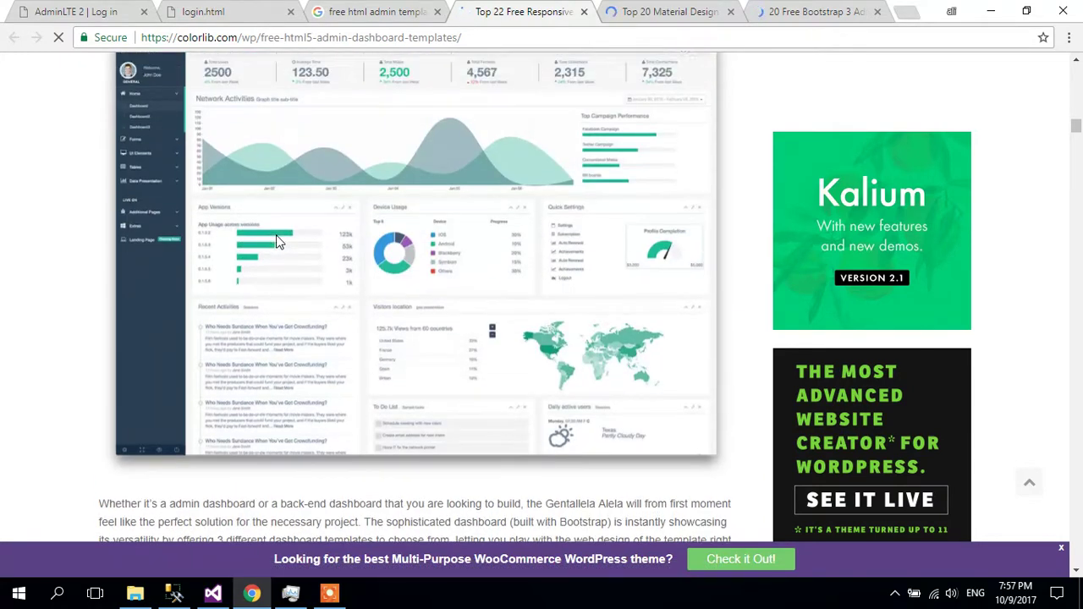
{"action": "scroll", "coordinate": [388, 253], "scroll_direction": "down", "scroll_amount": 11}
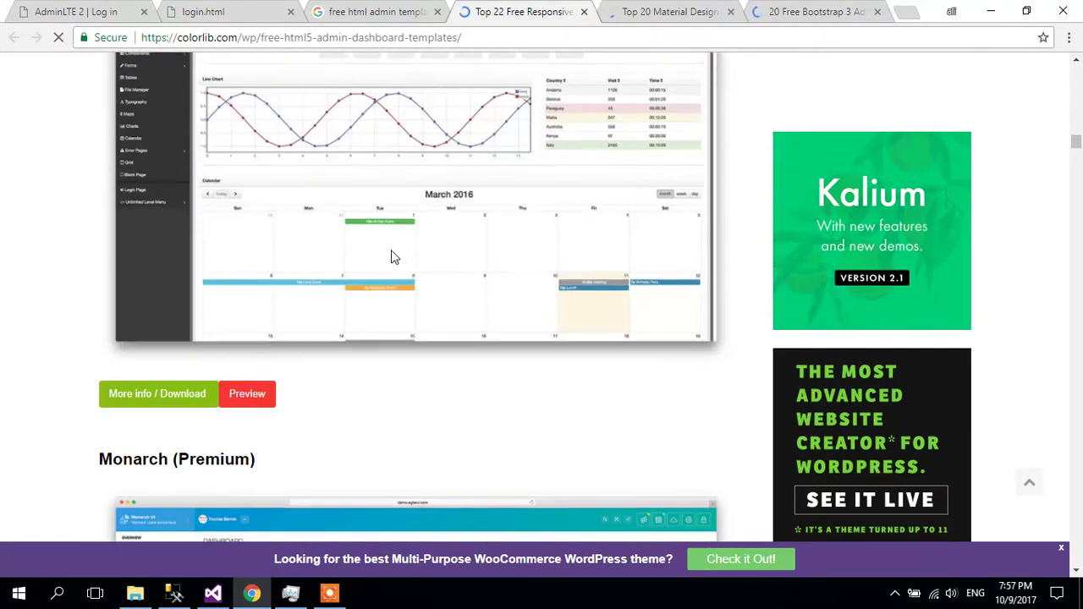
{"action": "scroll", "coordinate": [392, 254], "scroll_direction": "up", "scroll_amount": 1}
{"action": "scroll", "coordinate": [331, 283], "scroll_direction": "down", "scroll_amount": 7}
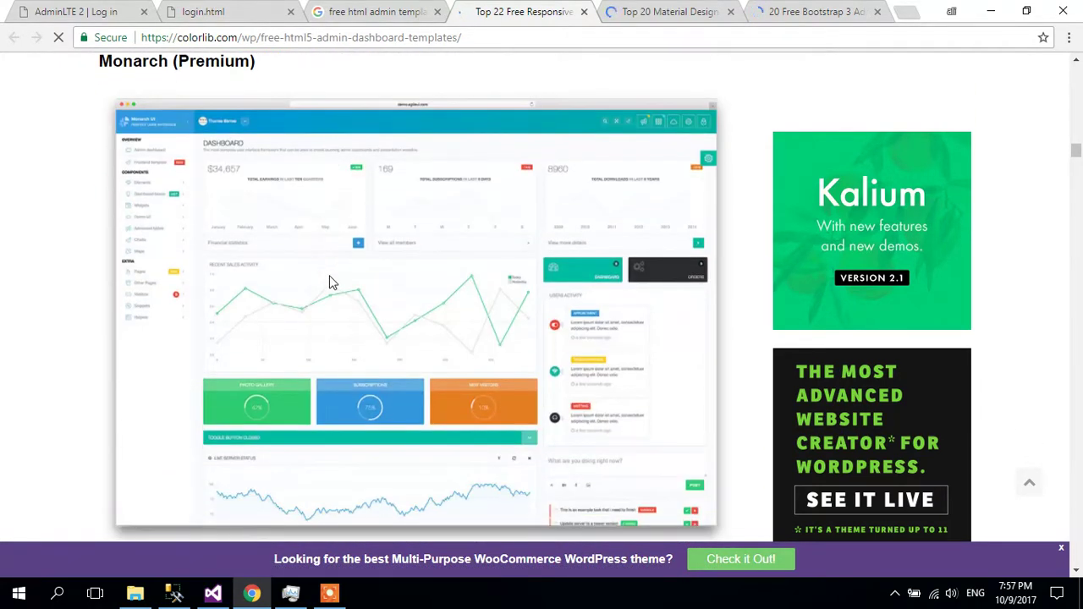
{"action": "scroll", "coordinate": [382, 288], "scroll_direction": "up", "scroll_amount": 1}
{"action": "scroll", "coordinate": [382, 269], "scroll_direction": "up", "scroll_amount": 1}
{"action": "scroll", "coordinate": [395, 300], "scroll_direction": "down", "scroll_amount": 10}
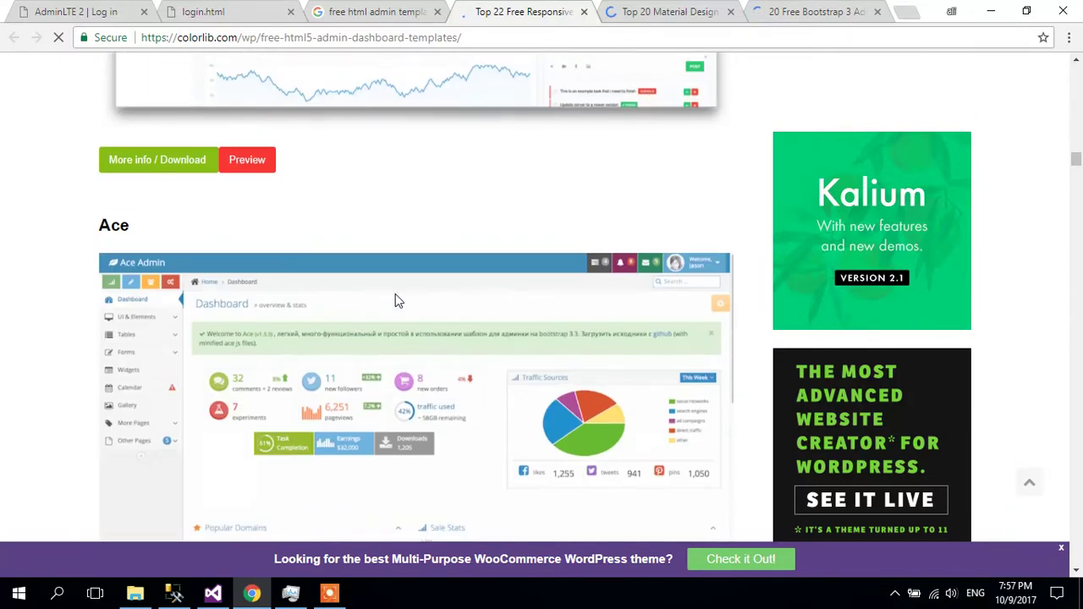
{"action": "scroll", "coordinate": [395, 301], "scroll_direction": "up", "scroll_amount": 3}
{"action": "scroll", "coordinate": [420, 274], "scroll_direction": "down", "scroll_amount": 8}
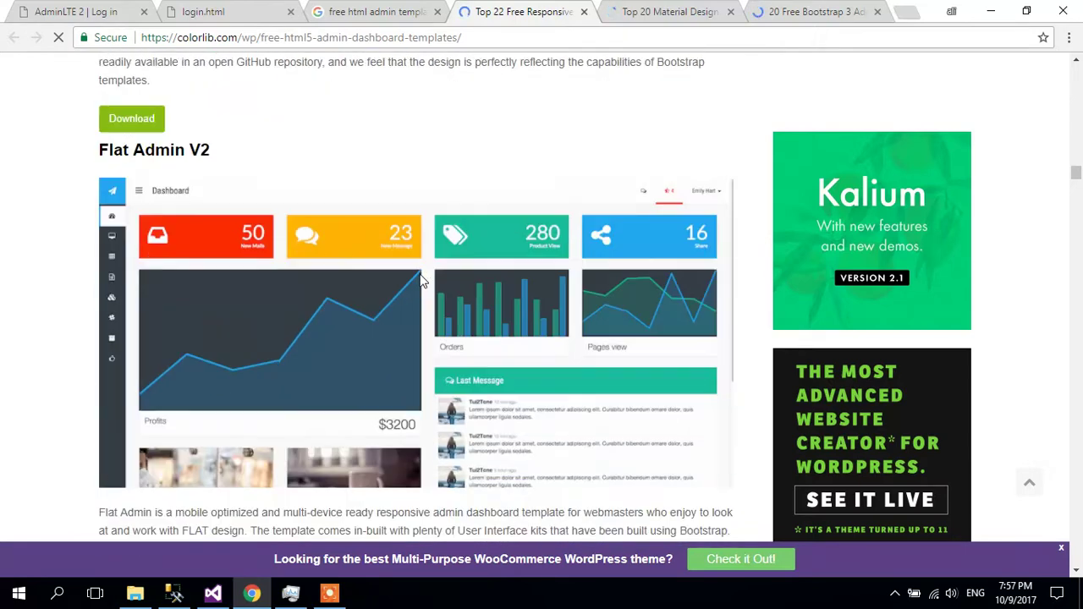
{"action": "scroll", "coordinate": [428, 279], "scroll_direction": "up", "scroll_amount": 1}
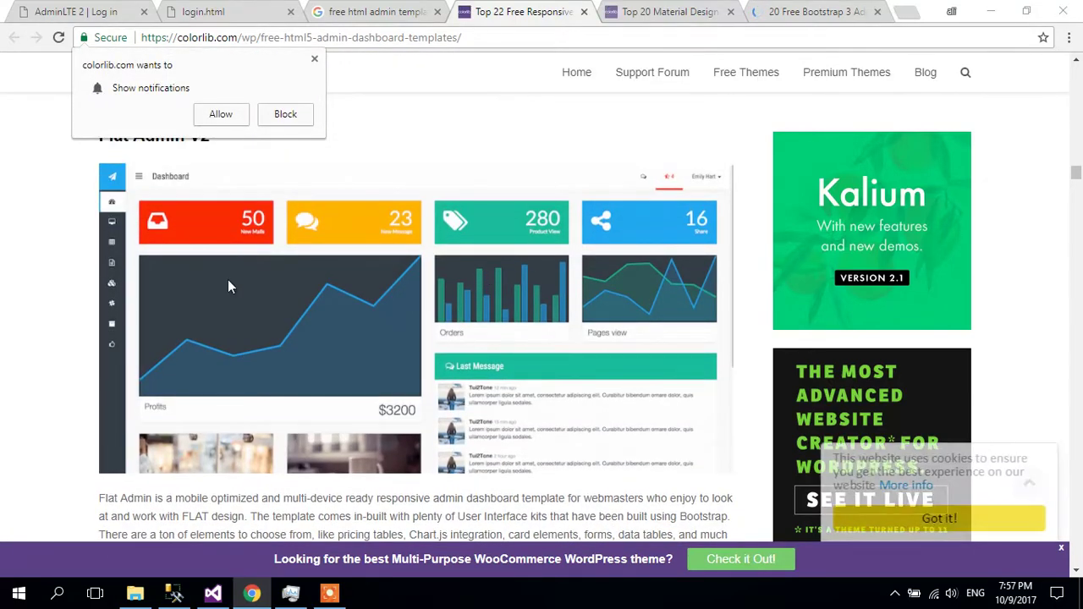
{"action": "scroll", "coordinate": [254, 335], "scroll_direction": "down", "scroll_amount": 9}
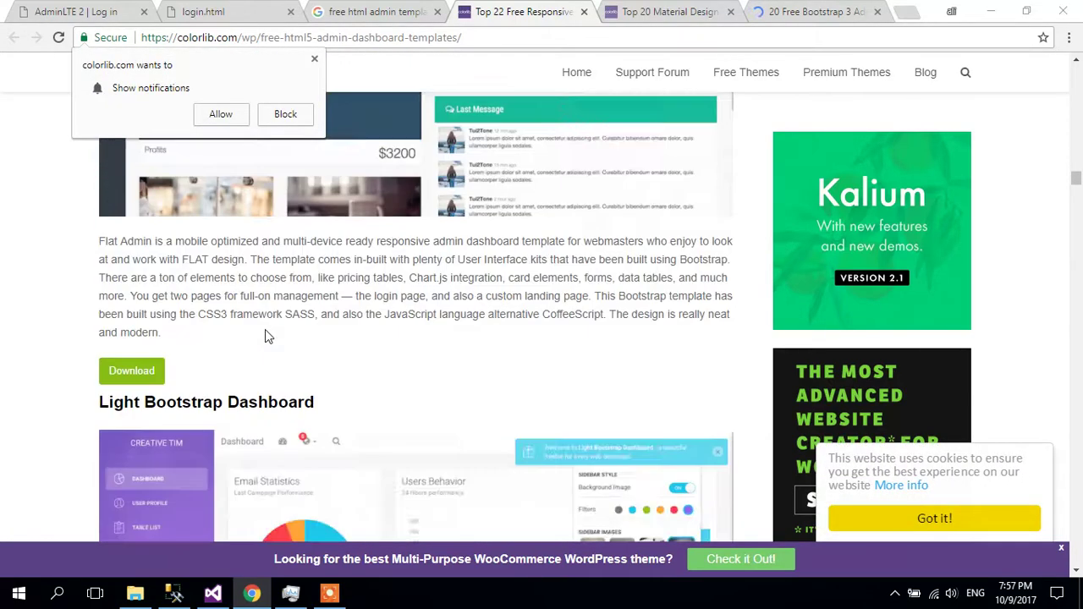
{"action": "scroll", "coordinate": [267, 330], "scroll_direction": "down", "scroll_amount": 3}
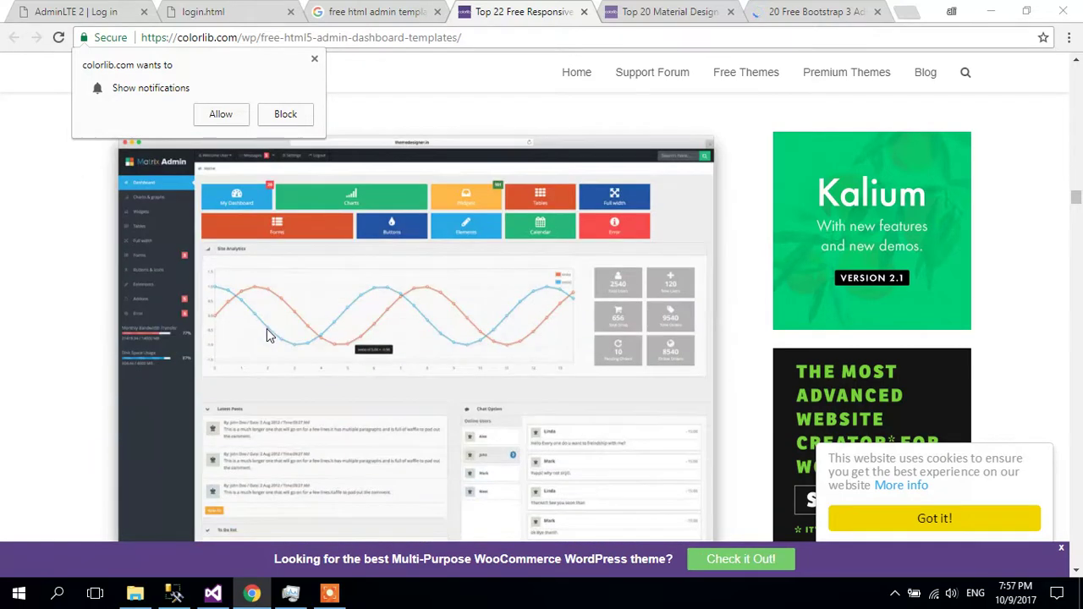
{"action": "scroll", "coordinate": [266, 334], "scroll_direction": "down", "scroll_amount": 12}
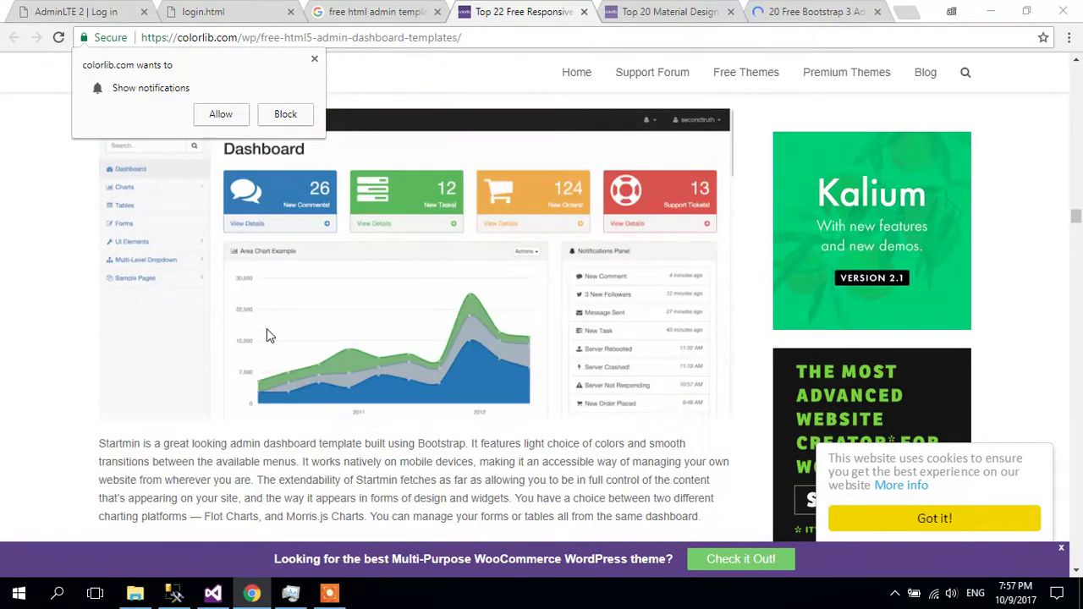
{"action": "scroll", "coordinate": [266, 334], "scroll_direction": "down", "scroll_amount": 15}
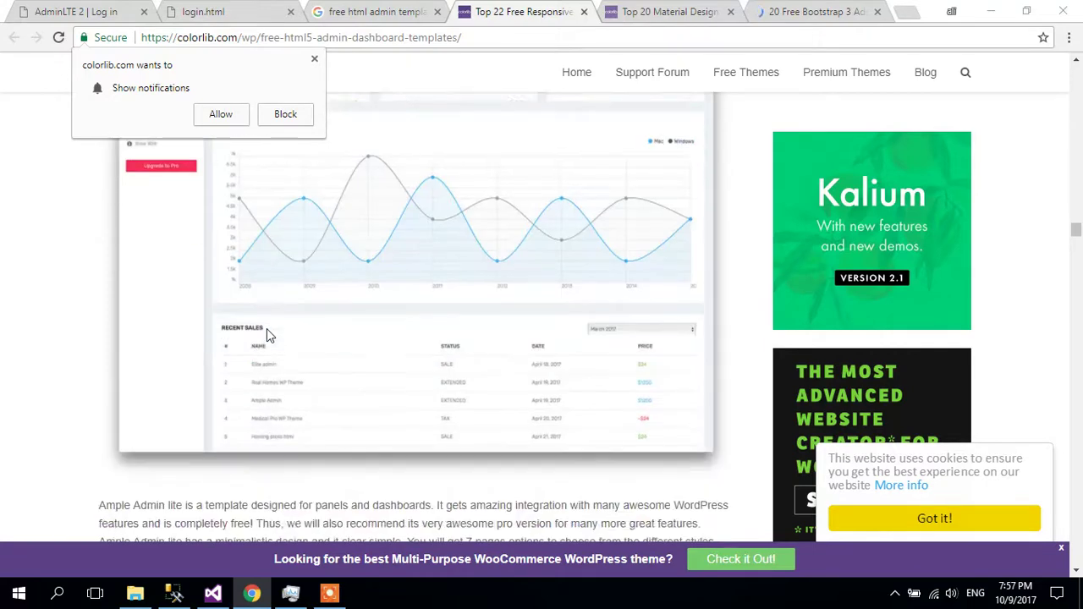
{"action": "scroll", "coordinate": [266, 335], "scroll_direction": "down", "scroll_amount": 12}
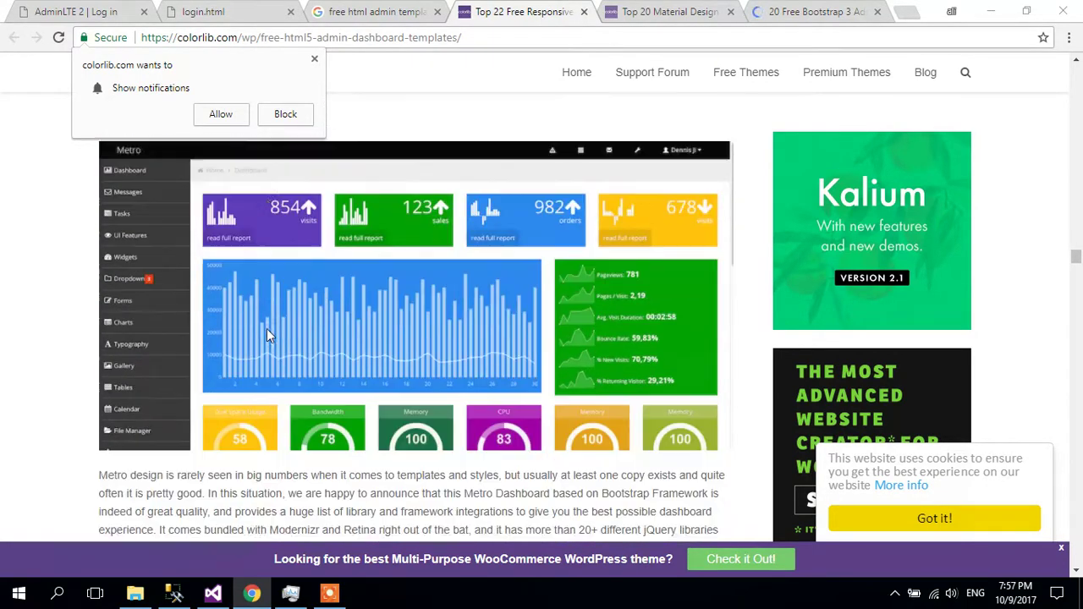
{"action": "scroll", "coordinate": [267, 329], "scroll_direction": "up", "scroll_amount": 1}
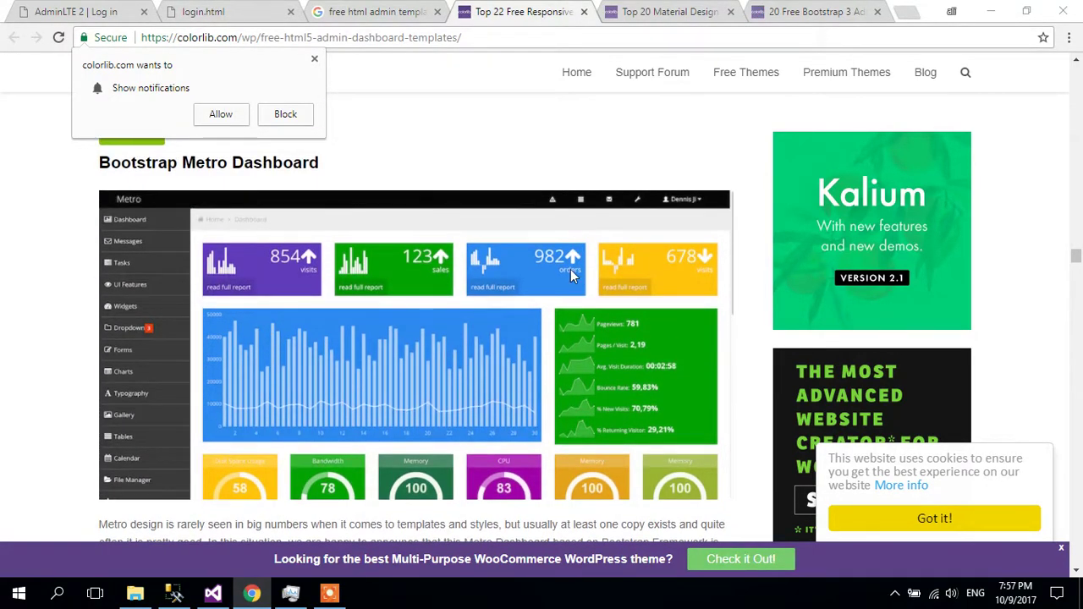
- Examine the template previews in the "Top 20 Material Design" article as far as Elite Admin and the opening of the "20 Free Bootstrap 3" article
{"action": "left_click", "coordinate": [674, 14]}
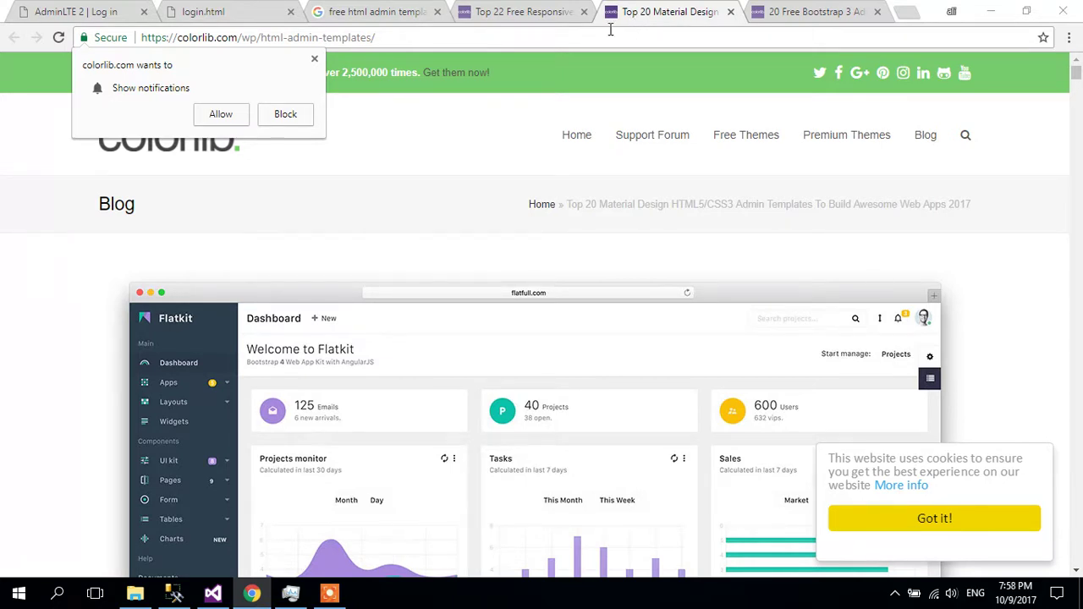
{"action": "scroll", "coordinate": [575, 315], "scroll_direction": "down", "scroll_amount": 15}
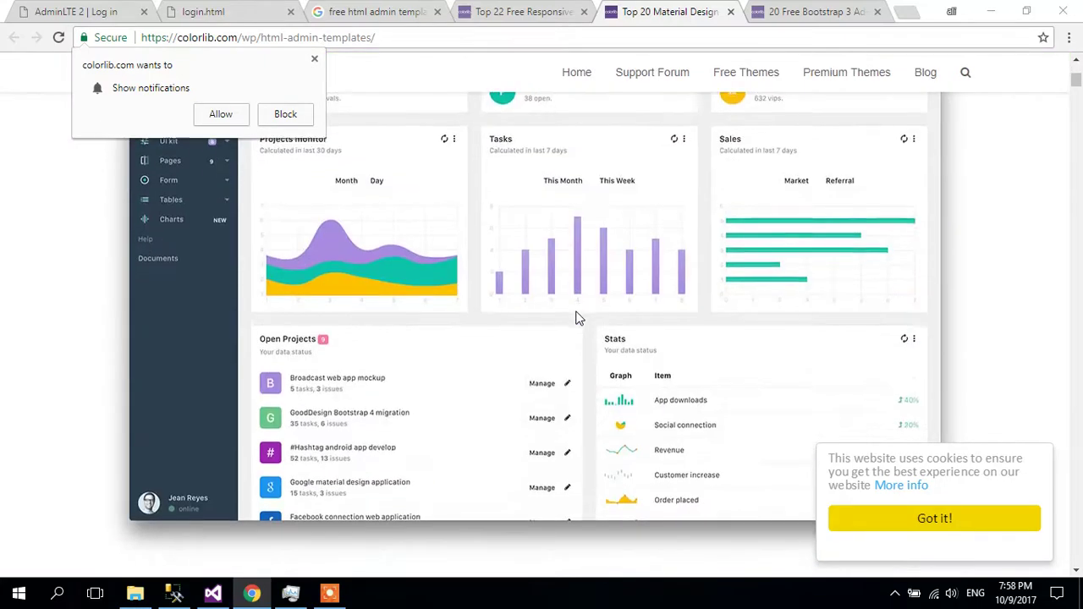
{"action": "scroll", "coordinate": [575, 318], "scroll_direction": "down", "scroll_amount": 10}
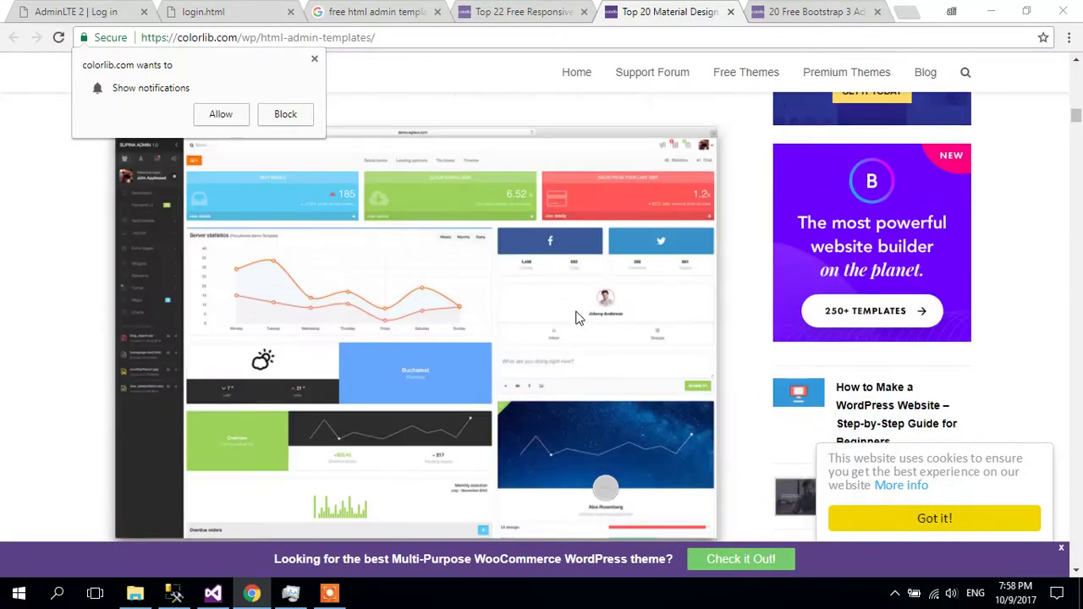
{"action": "scroll", "coordinate": [575, 318], "scroll_direction": "down", "scroll_amount": 15}
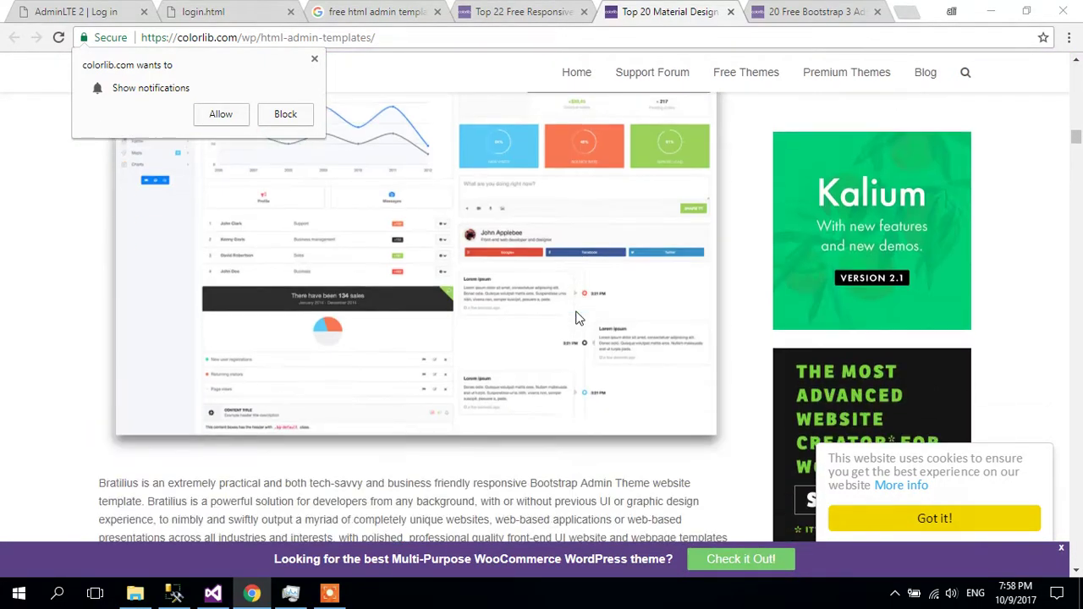
{"action": "scroll", "coordinate": [578, 318], "scroll_direction": "down", "scroll_amount": 15}
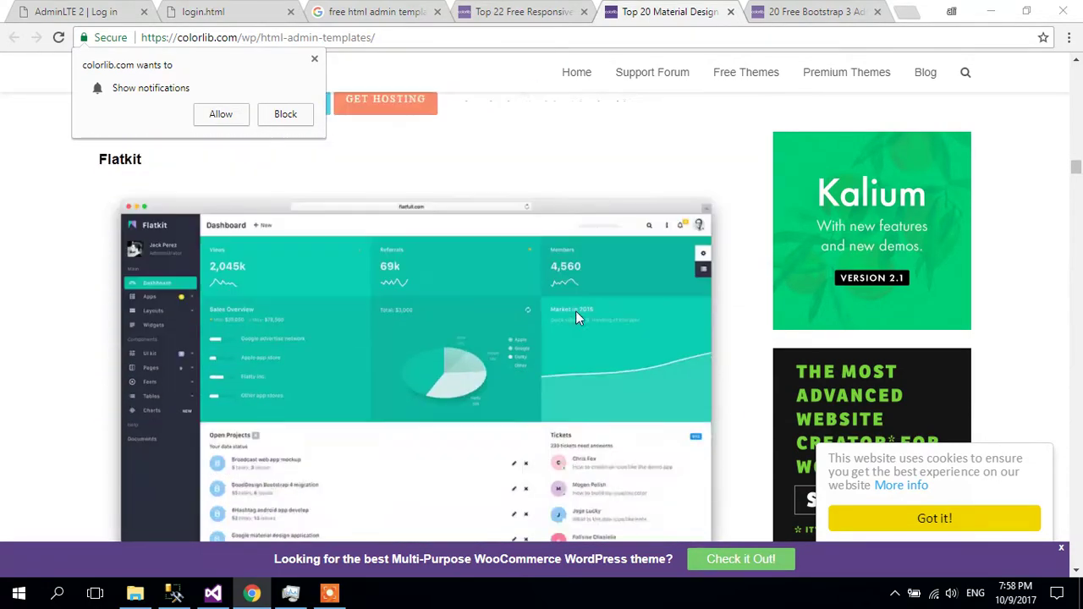
{"action": "scroll", "coordinate": [579, 318], "scroll_direction": "down", "scroll_amount": 15}
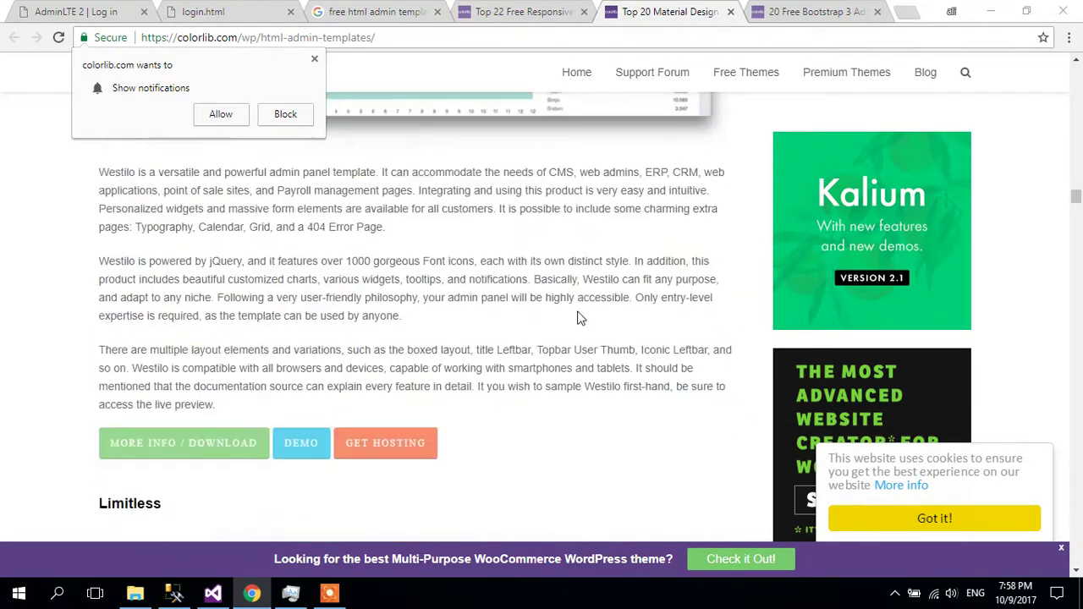
{"action": "scroll", "coordinate": [578, 318], "scroll_direction": "down", "scroll_amount": 15}
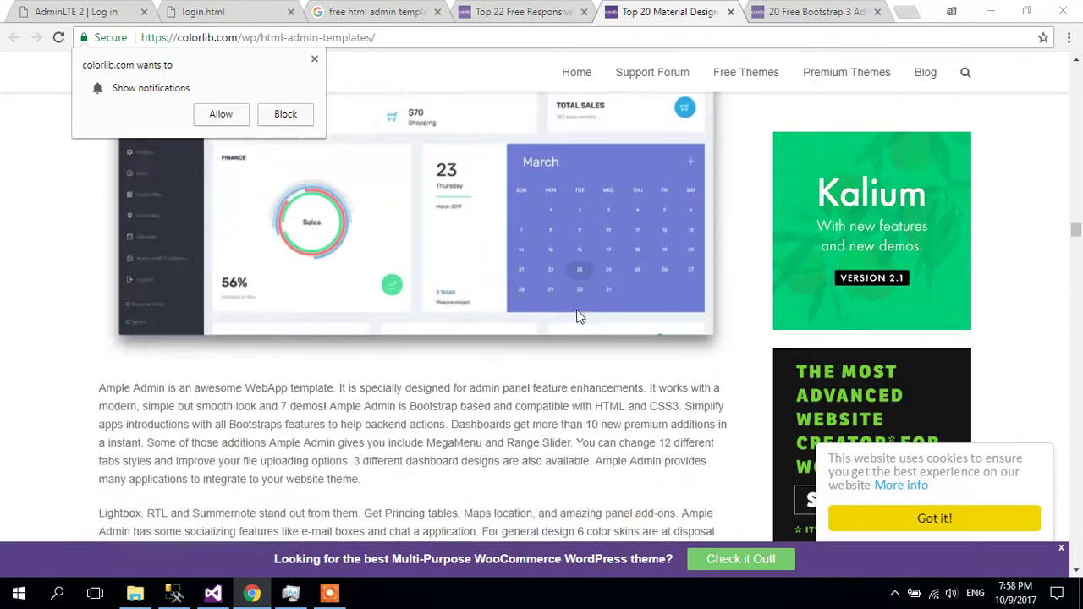
{"action": "scroll", "coordinate": [579, 318], "scroll_direction": "down", "scroll_amount": 15}
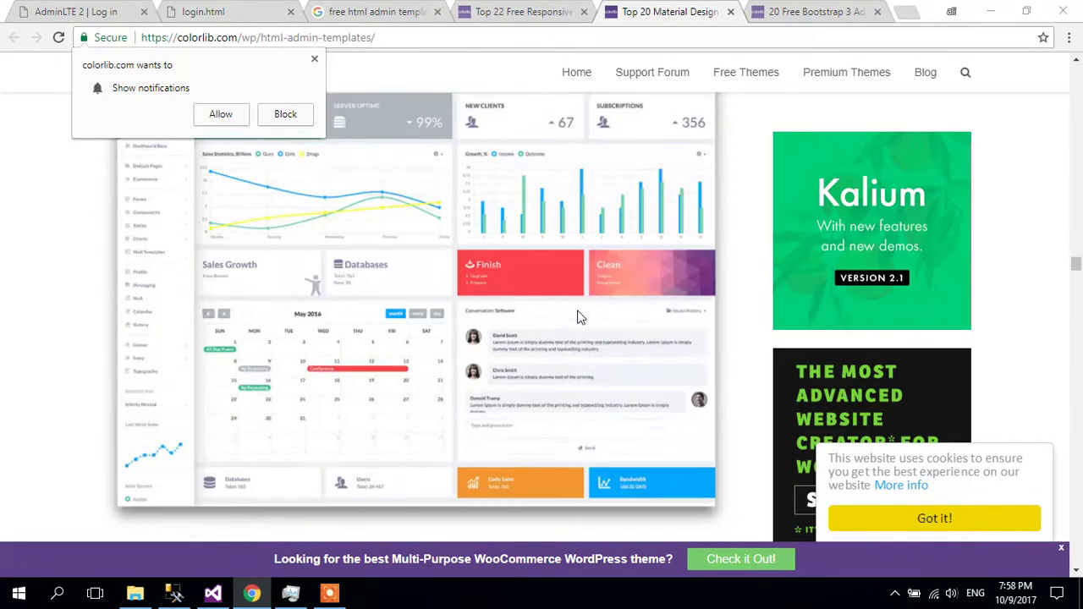
{"action": "scroll", "coordinate": [579, 319], "scroll_direction": "down", "scroll_amount": 15}
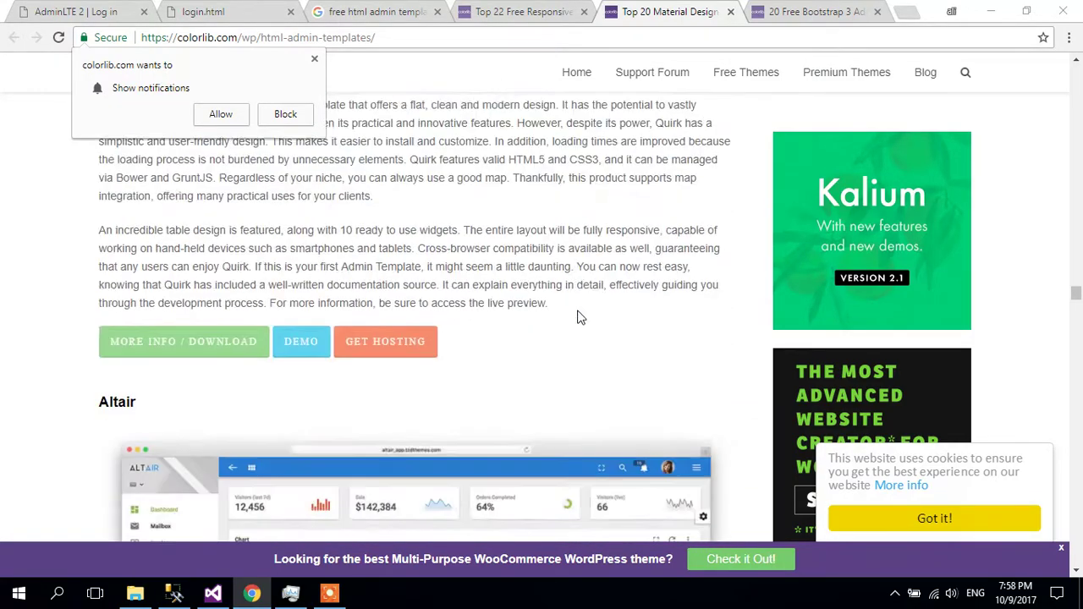
{"action": "scroll", "coordinate": [578, 318], "scroll_direction": "down", "scroll_amount": 15}
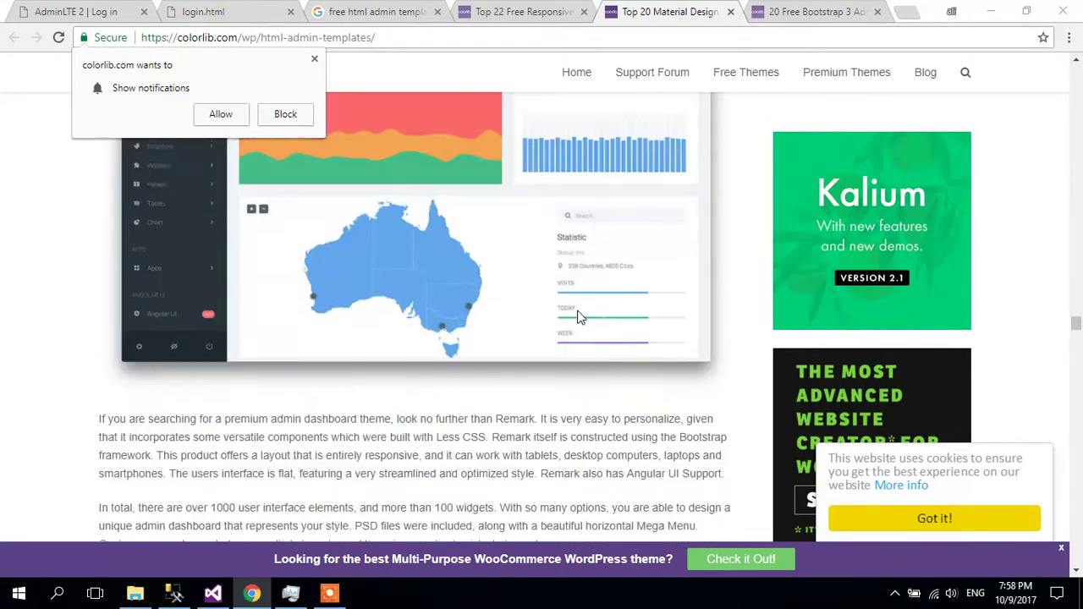
{"action": "scroll", "coordinate": [579, 318], "scroll_direction": "down", "scroll_amount": 15}
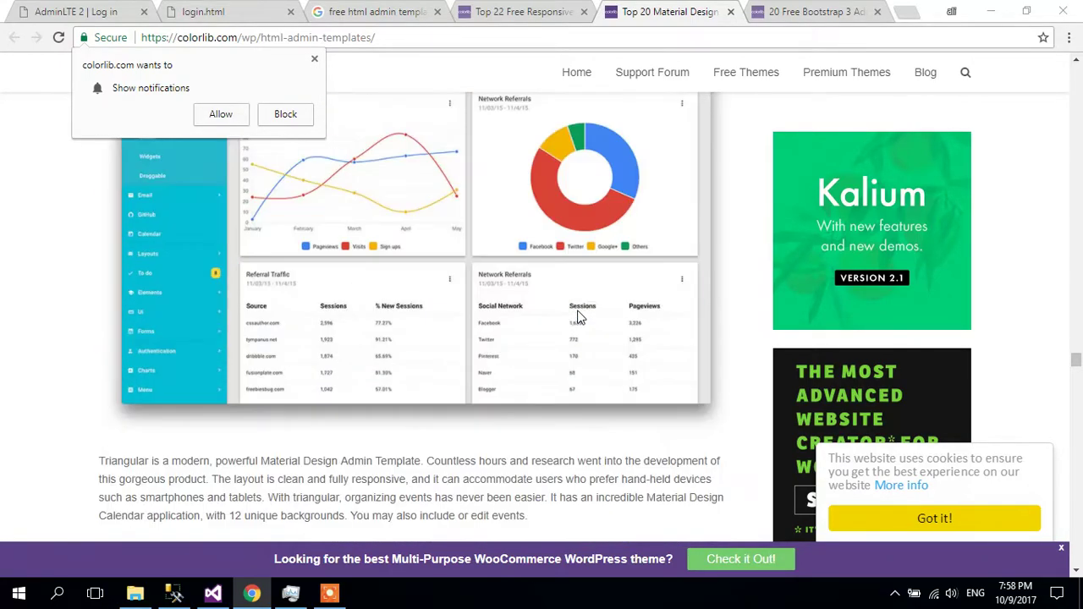
{"action": "scroll", "coordinate": [579, 318], "scroll_direction": "down", "scroll_amount": 5}
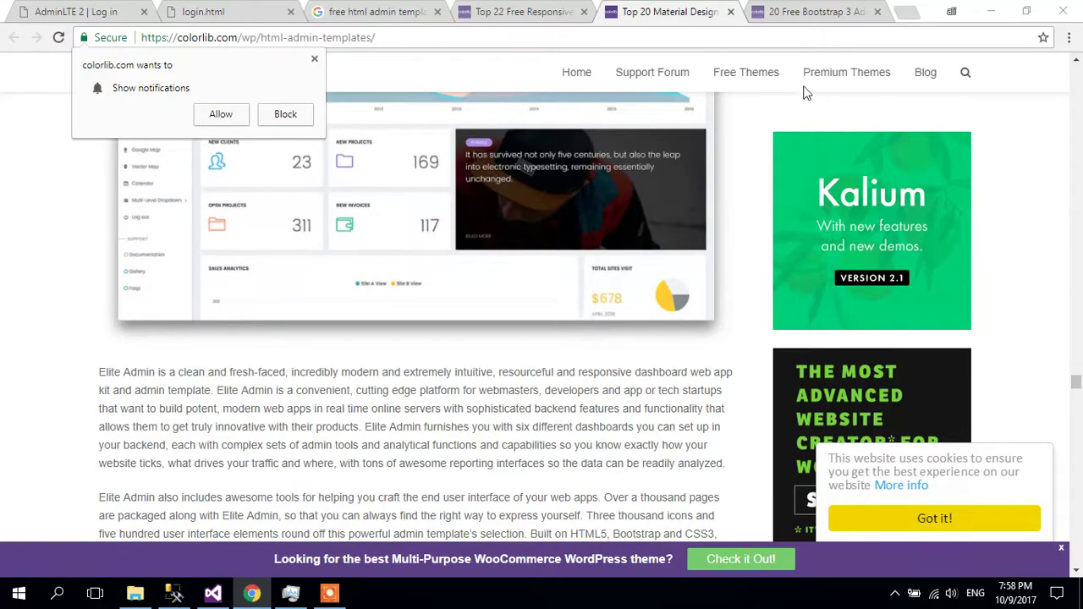
{"action": "left_click", "coordinate": [829, 11]}
{"action": "scroll", "coordinate": [403, 398], "scroll_direction": "down", "scroll_amount": 15}
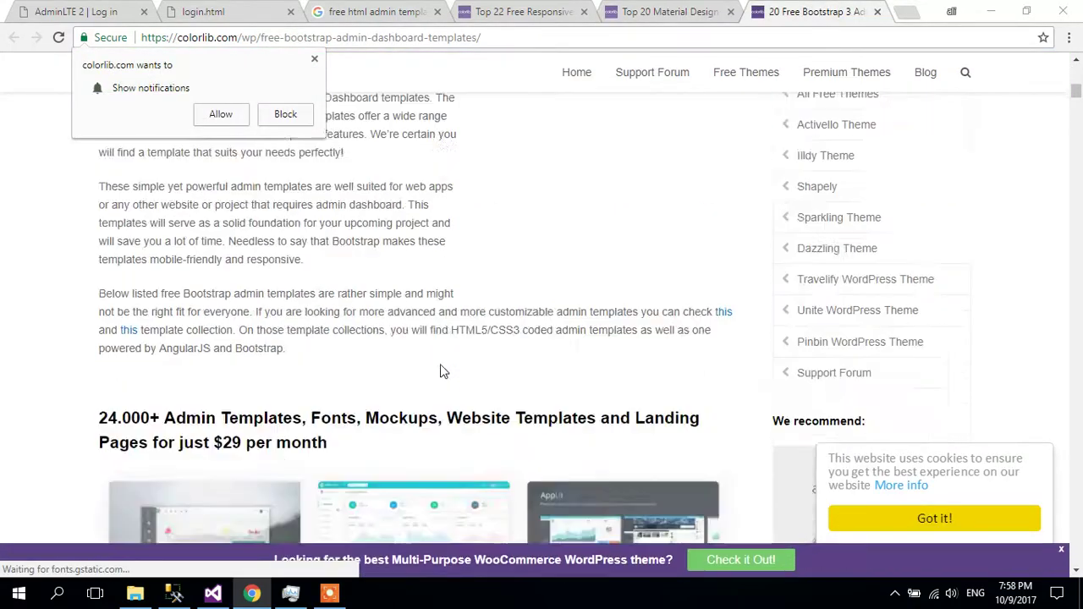
- Close the three colorlib article tabs and the Google results tab, and switch to SQL Server Management Studio
{"action": "left_click", "coordinate": [877, 11]}
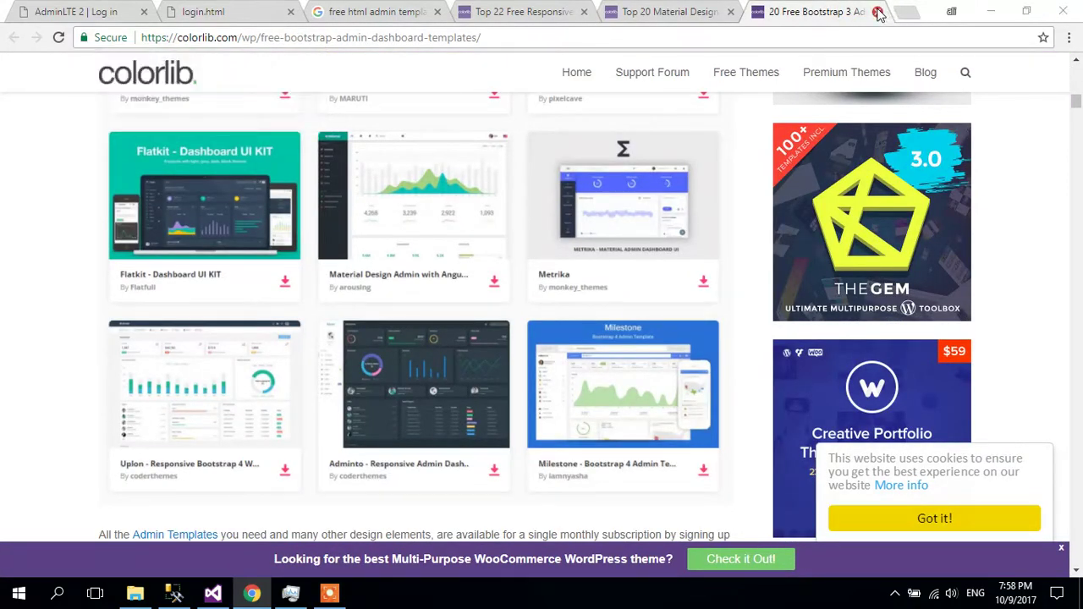
{"action": "left_click", "coordinate": [762, 12]}
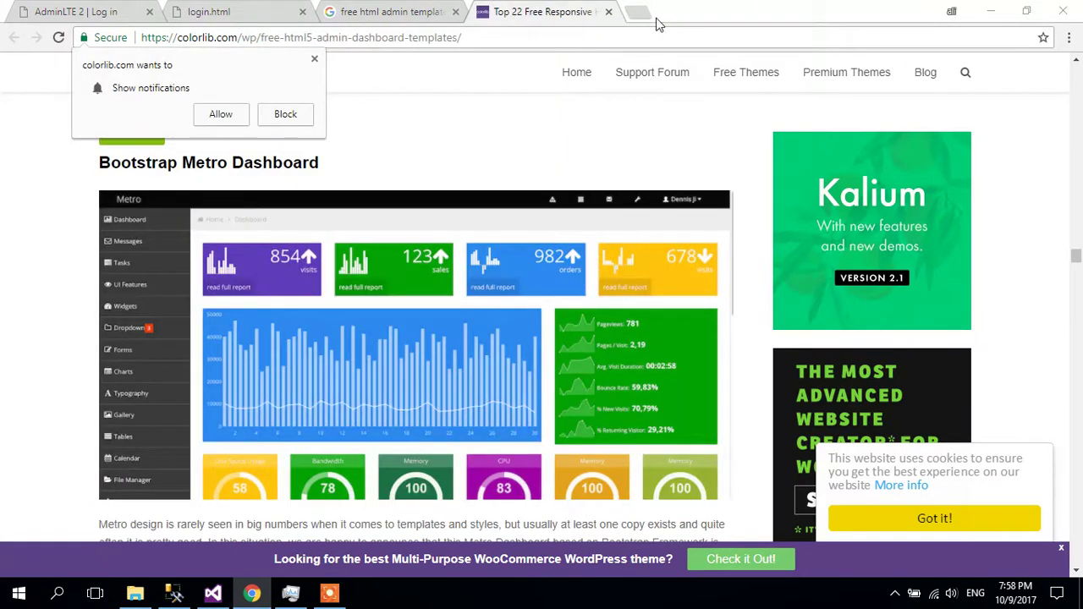
{"action": "left_click", "coordinate": [608, 12]}
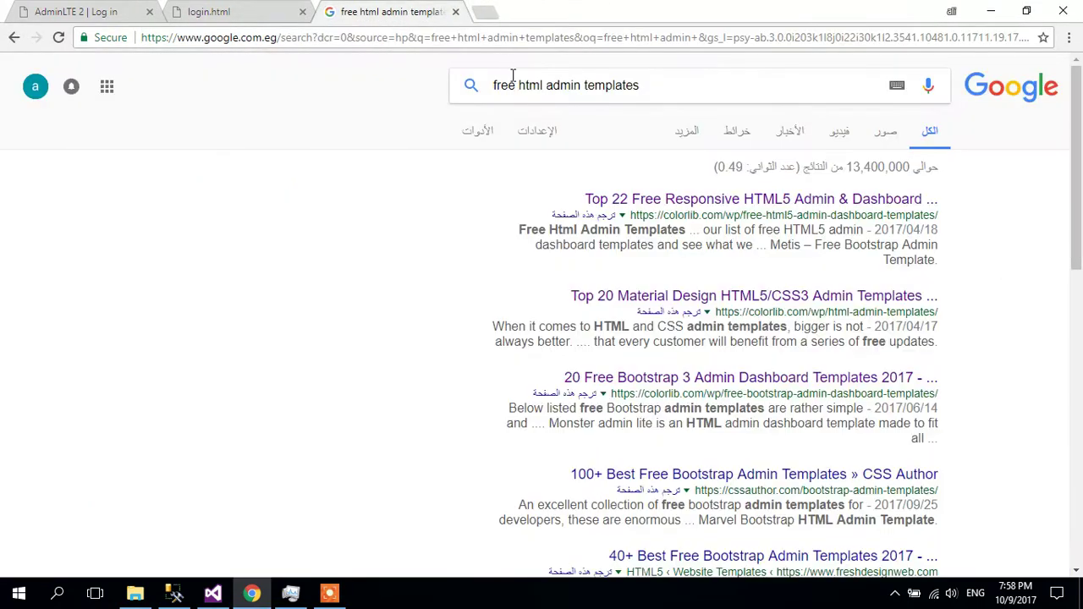
{"action": "left_click", "coordinate": [456, 12]}
{"action": "left_click", "coordinate": [991, 10]}
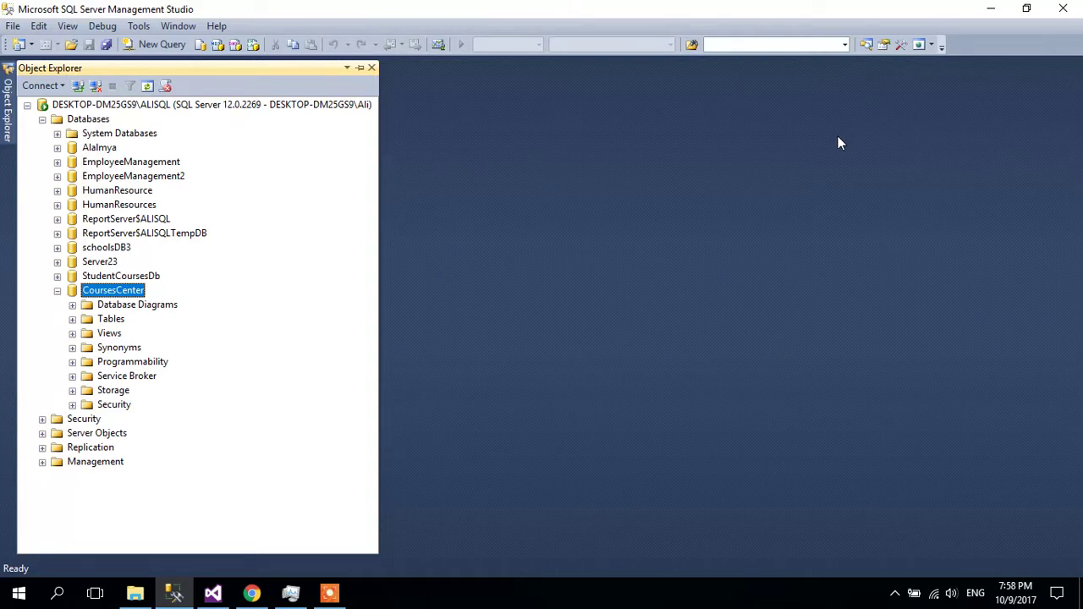
- Start a new table in the CoursesCenter database with a GroupId column of data type int
{"action": "double_click", "coordinate": [110, 319]}
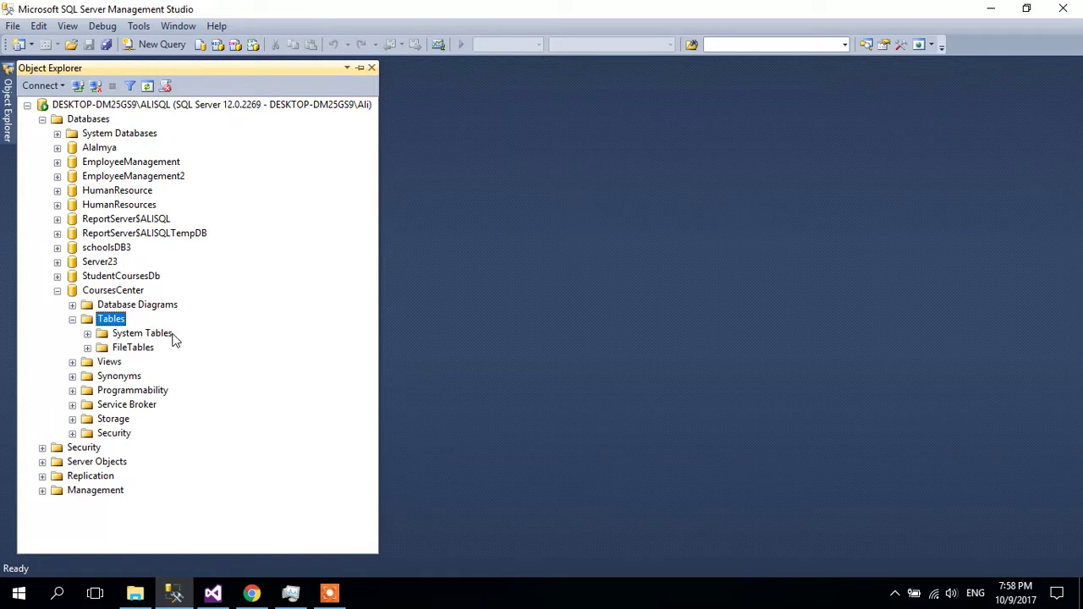
{"action": "right_click", "coordinate": [101, 320]}
{"action": "left_click", "coordinate": [176, 329]}
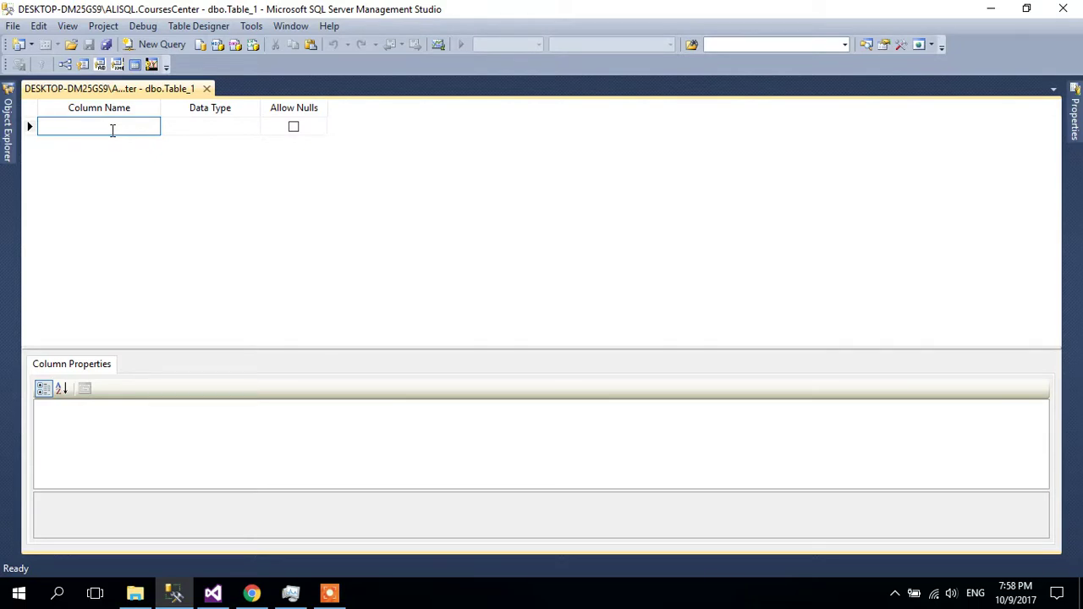
{"action": "type", "text": "oupId"}
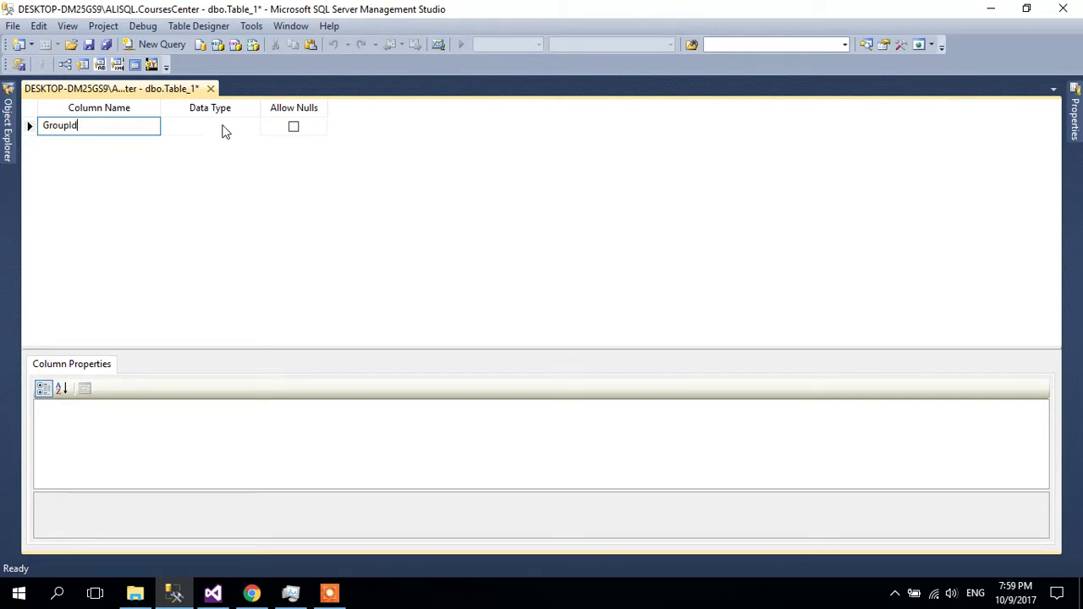
{"action": "left_click", "coordinate": [223, 125]}
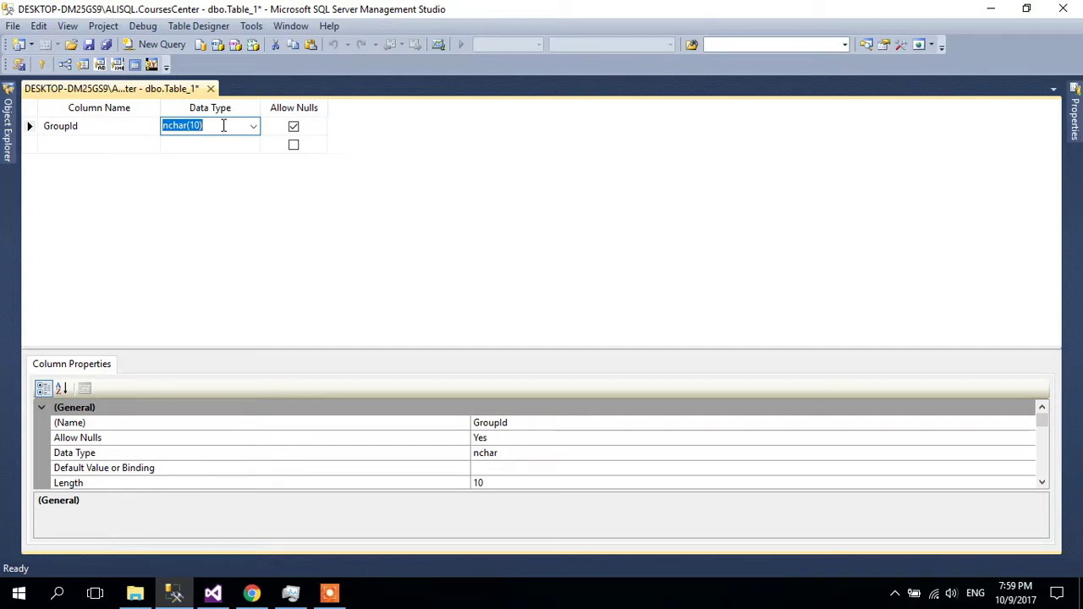
{"action": "type", "text": "int"}
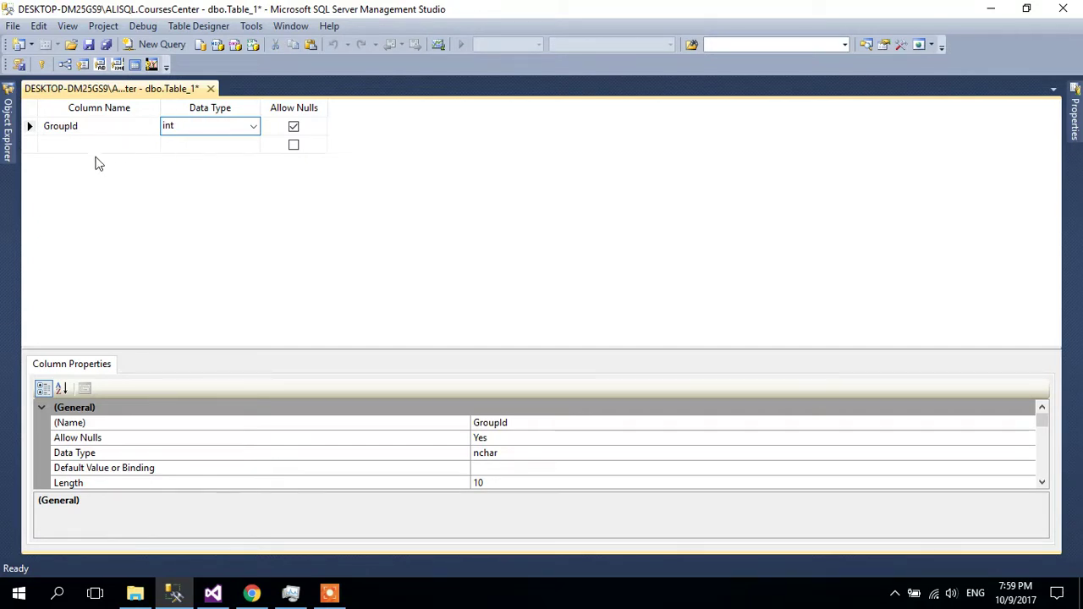
- Add a GroupAName column with data type nvarchar(200) to the table
{"action": "left_click", "coordinate": [109, 144]}
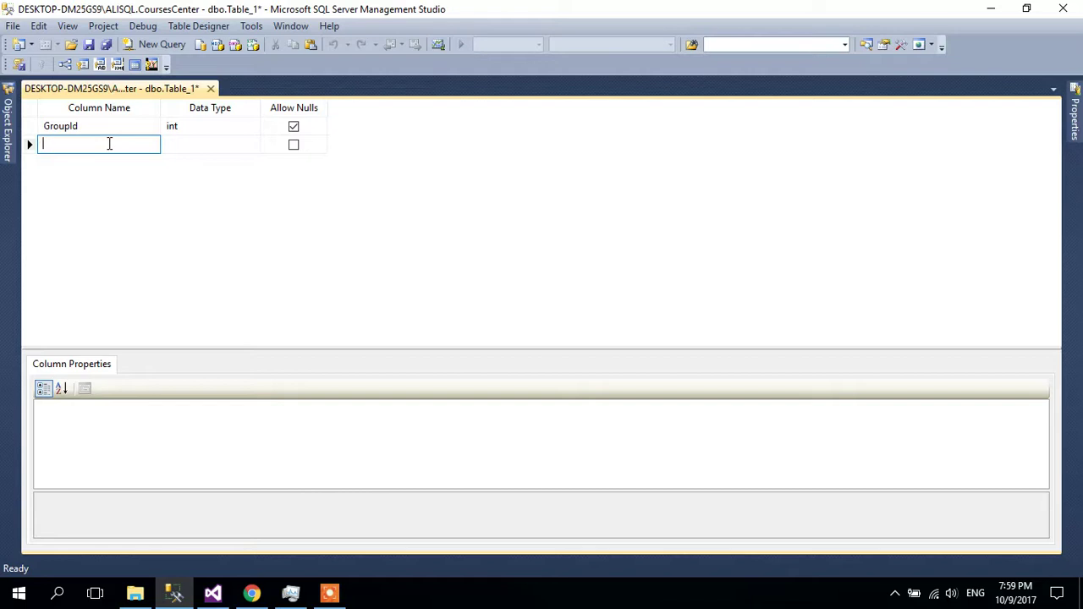
{"action": "type", "text": "Group"}
{"action": "type", "text": "AName"}
{"action": "left_click", "coordinate": [227, 144]}
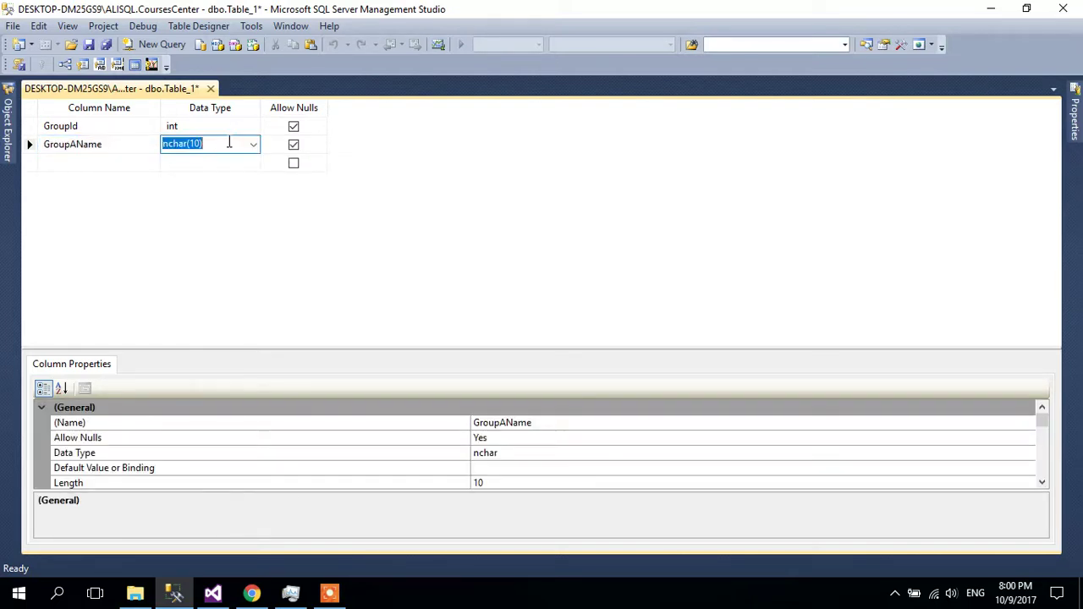
{"action": "type", "text": "nv"}
{"action": "key", "text": "End"}
{"action": "key", "text": "BackSpace"}
{"action": "key", "text": "BackSpace"}
{"action": "key", "text": "BackSpace"}
{"action": "type", "text": "200)"}
- Add a GroupEName column that reuses GroupAName's data type, nvarchar(200)
{"action": "left_click", "coordinate": [96, 159]}
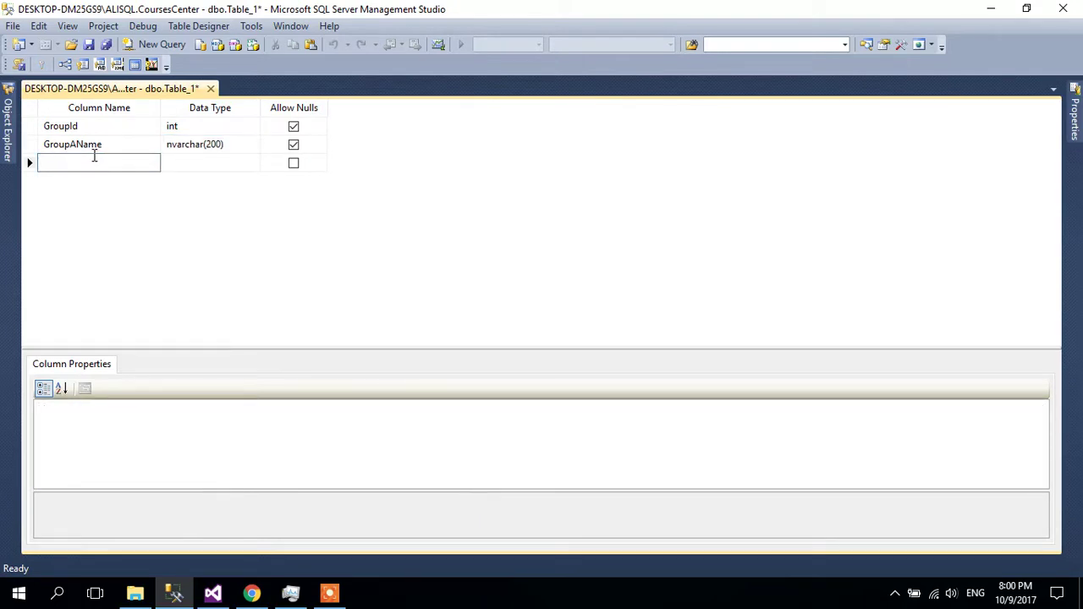
{"action": "type", "text": "GroupEName"}
{"action": "left_click", "coordinate": [188, 152]}
{"action": "key", "text": "ctrl+c"}
{"action": "left_click", "coordinate": [214, 163]}
{"action": "key", "text": "ctrl+v"}
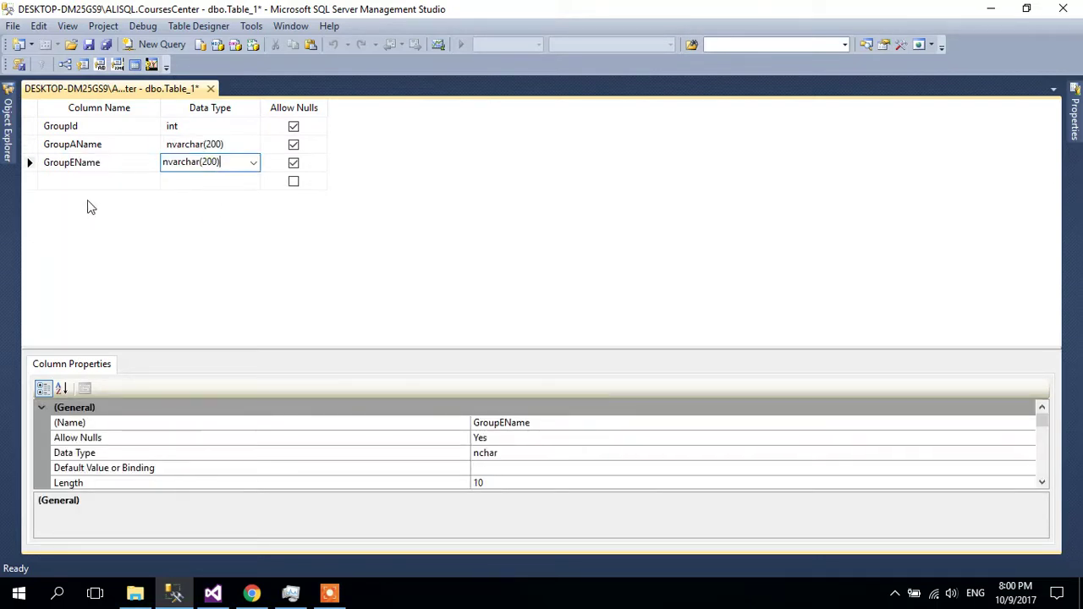
- Add a Notes column with data type nvarchar(500) to the table
{"action": "left_click", "coordinate": [75, 175]}
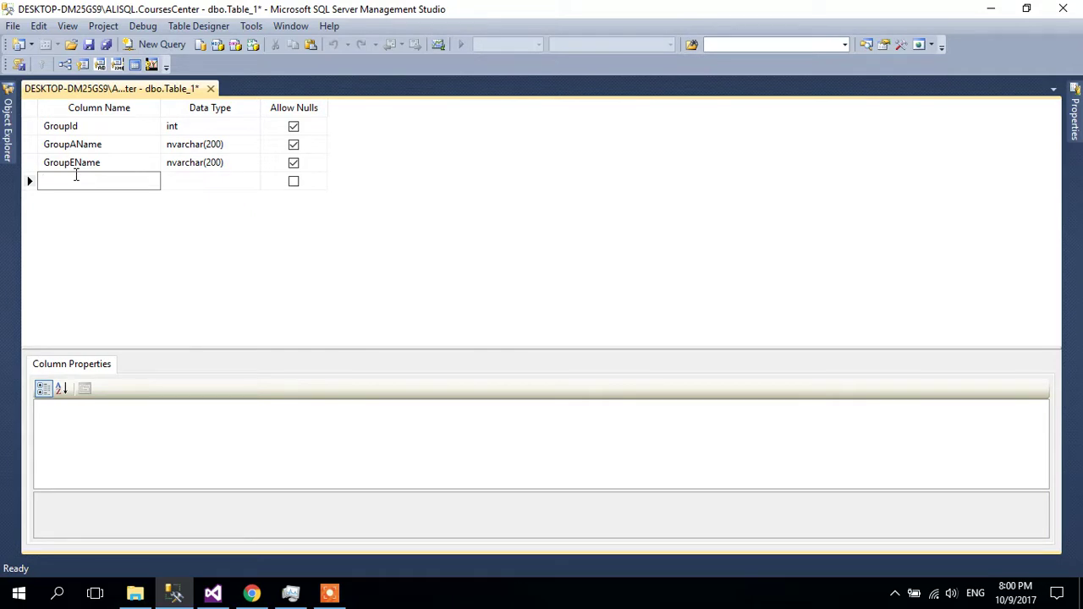
{"action": "type", "text": "Notes"}
{"action": "left_click", "coordinate": [230, 178]}
{"action": "type", "text": "nv"}
{"action": "key", "text": "End"}
{"action": "key", "text": "BackSpace"}
{"action": "key", "text": "BackSpace"}
{"action": "key", "text": "BackSpace"}
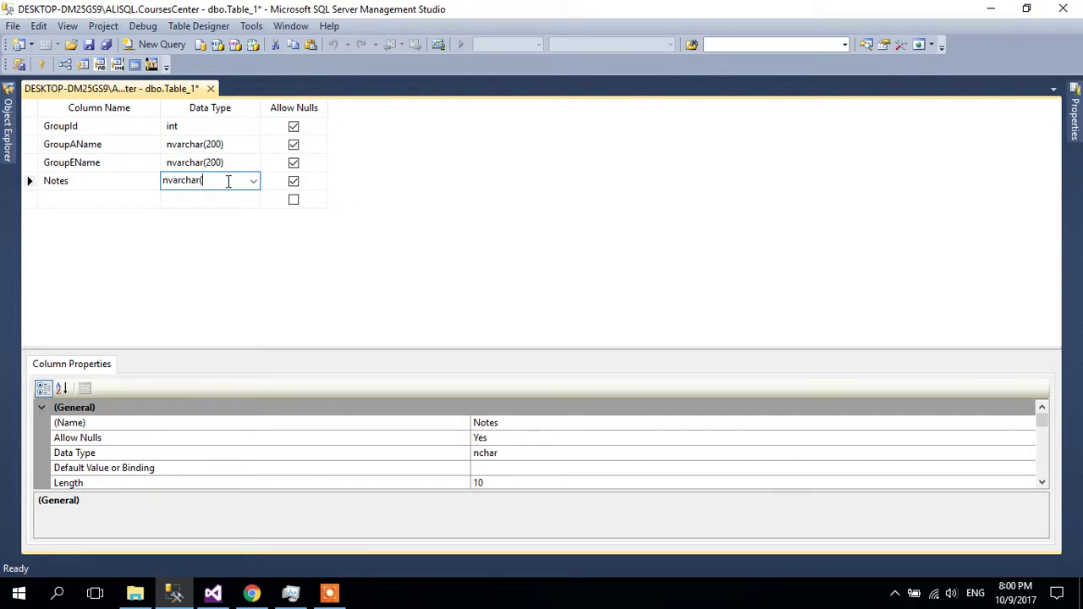
{"action": "type", "text": "500)"}
{"action": "key", "text": "Return"}
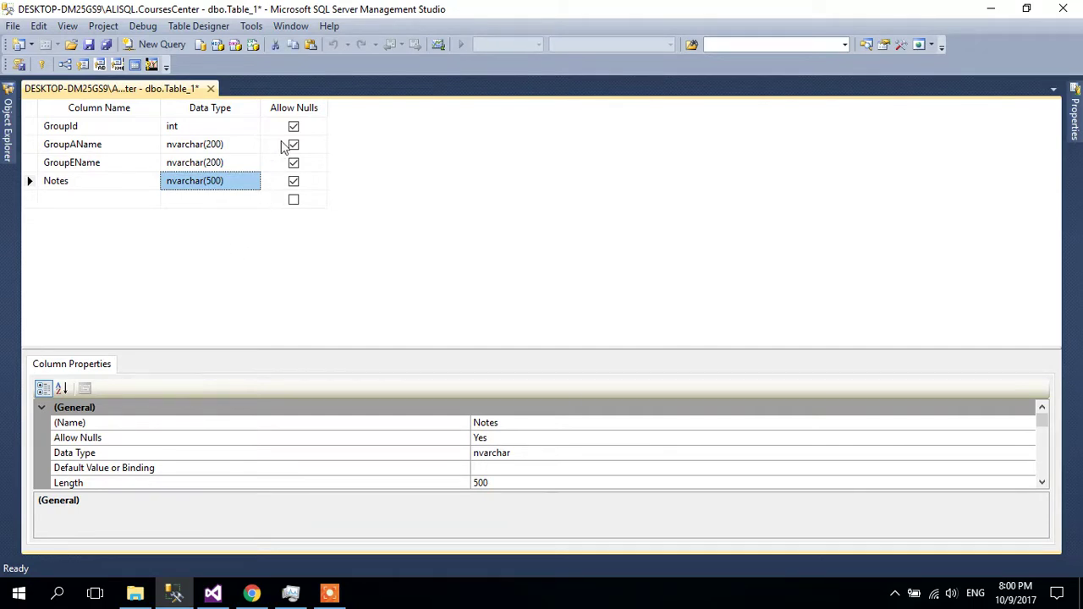
- Disallow nulls for the GroupAName and GroupEName columns
{"action": "left_click", "coordinate": [293, 147]}
{"action": "left_click", "coordinate": [294, 166]}
{"action": "left_click", "coordinate": [294, 181]}
- Set the GroupId column as the table's primary key
{"action": "left_click", "coordinate": [32, 126]}
{"action": "right_click", "coordinate": [32, 126]}
{"action": "left_click", "coordinate": [95, 136]}
- Make GroupId an identity column by setting Is Identity to Yes in its identity specification
{"action": "left_click_drag", "start_coordinate": [472, 347], "coordinate": [470, 223]}
{"action": "scroll", "coordinate": [506, 360], "scroll_direction": "down", "scroll_amount": 5}
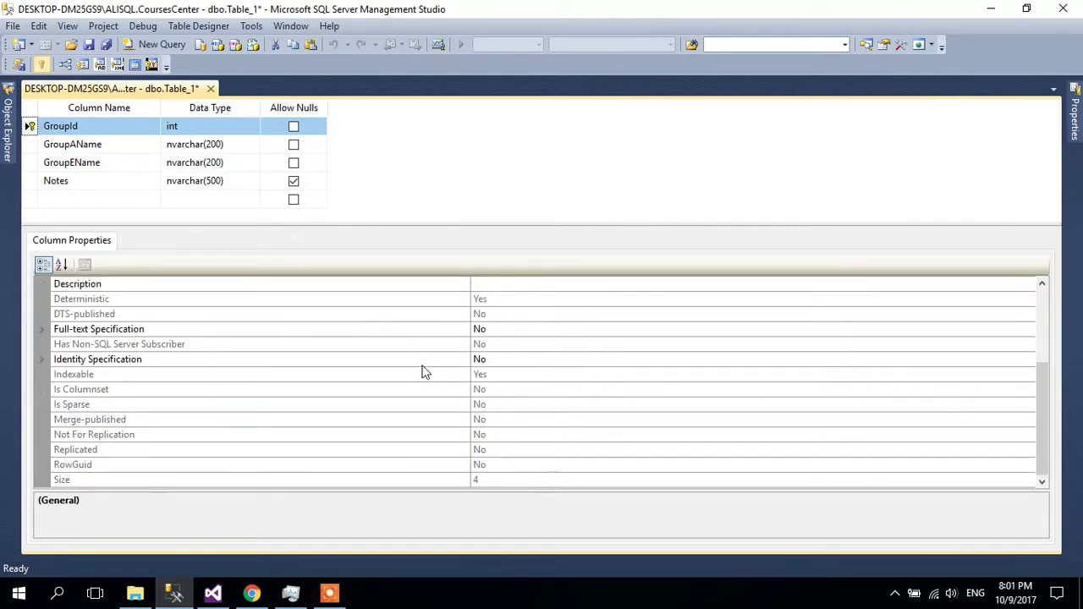
{"action": "left_click", "coordinate": [40, 359]}
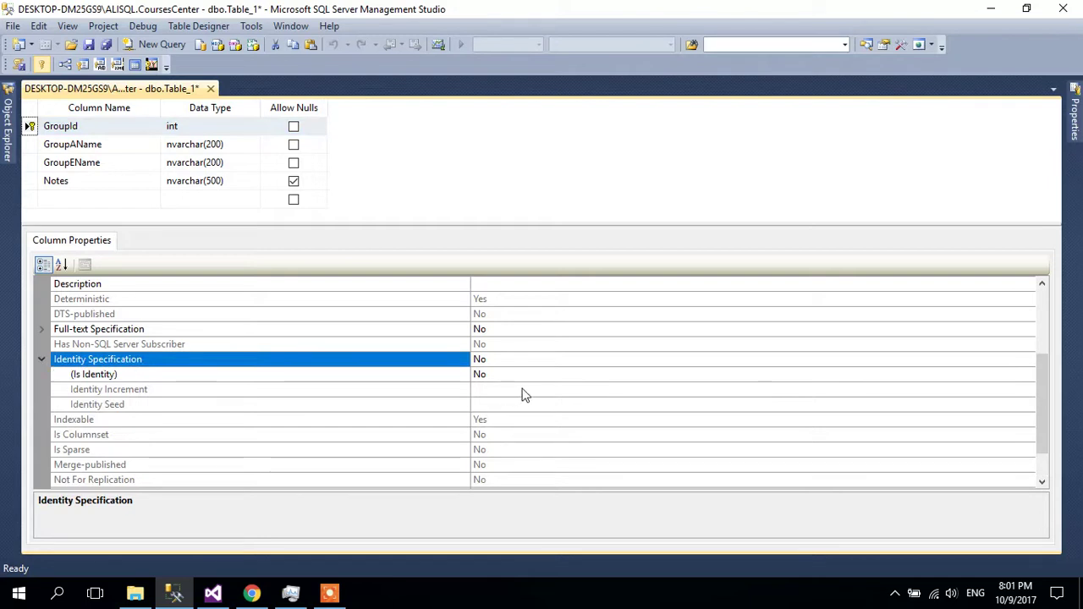
{"action": "left_click", "coordinate": [554, 375]}
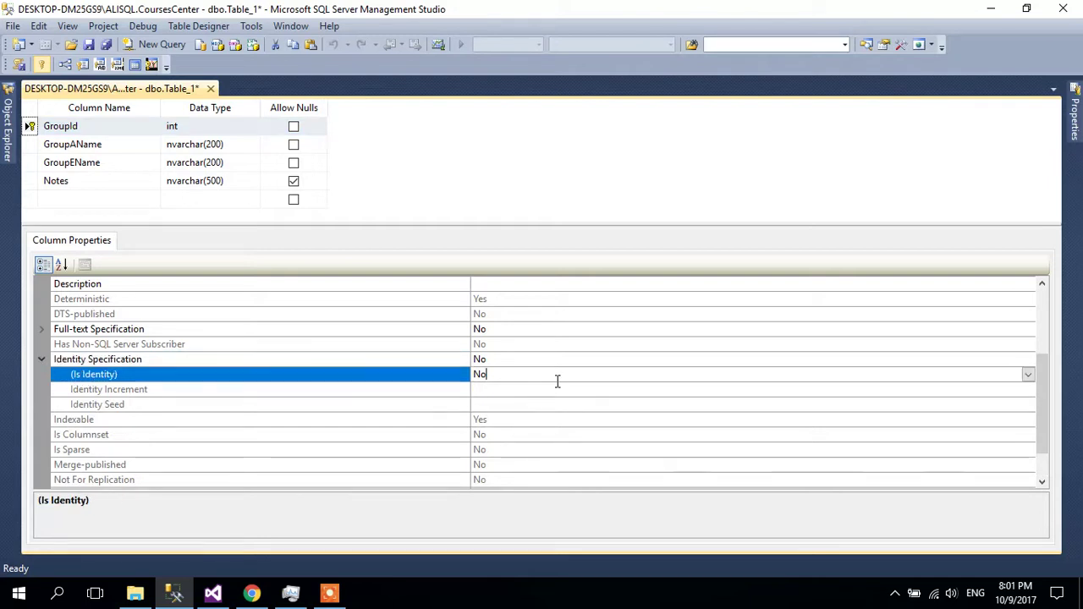
{"action": "left_click", "coordinate": [1028, 374]}
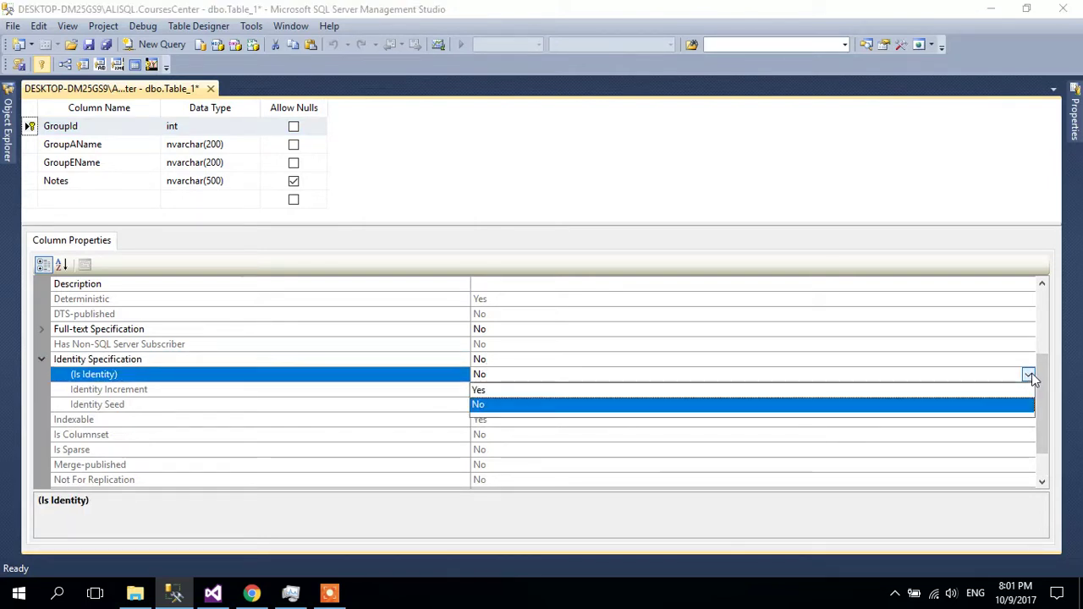
{"action": "left_click", "coordinate": [781, 390]}
{"action": "left_click", "coordinate": [681, 197]}
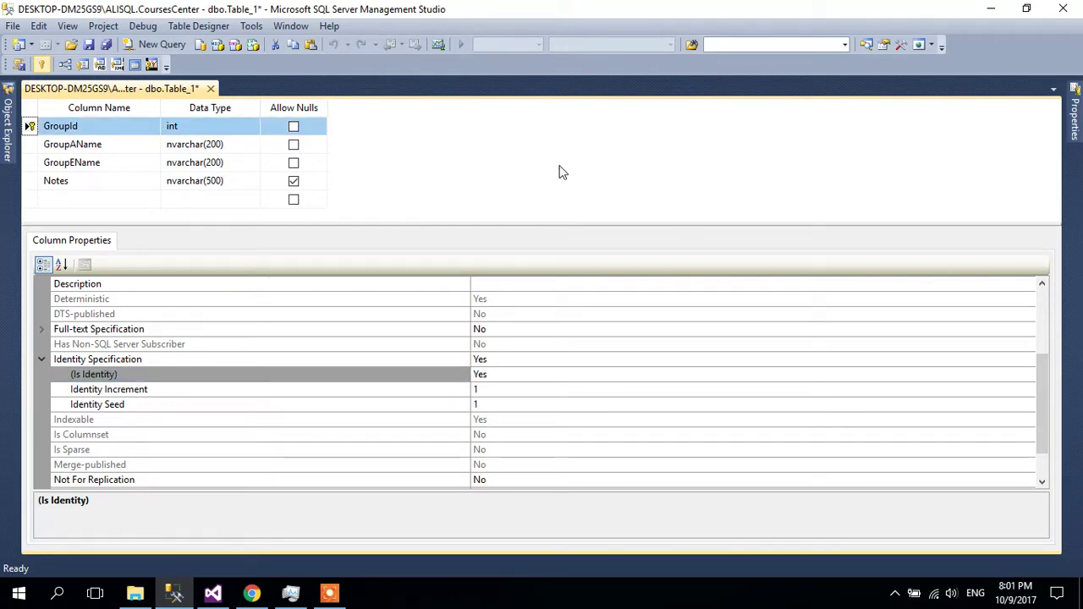
{"action": "left_click", "coordinate": [150, 44]}
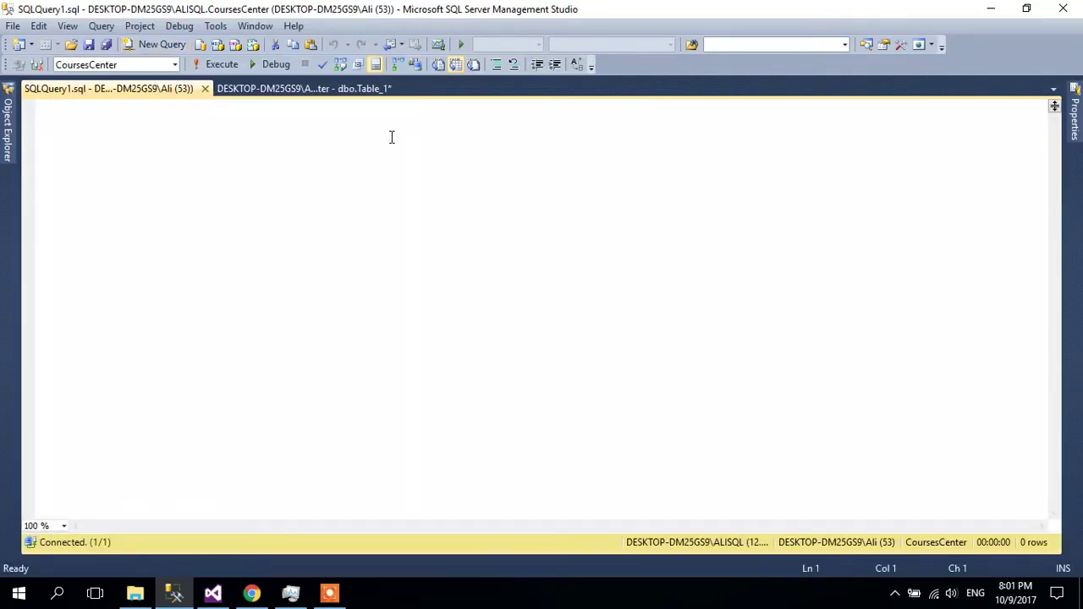
{"action": "type", "text": "create schema "}
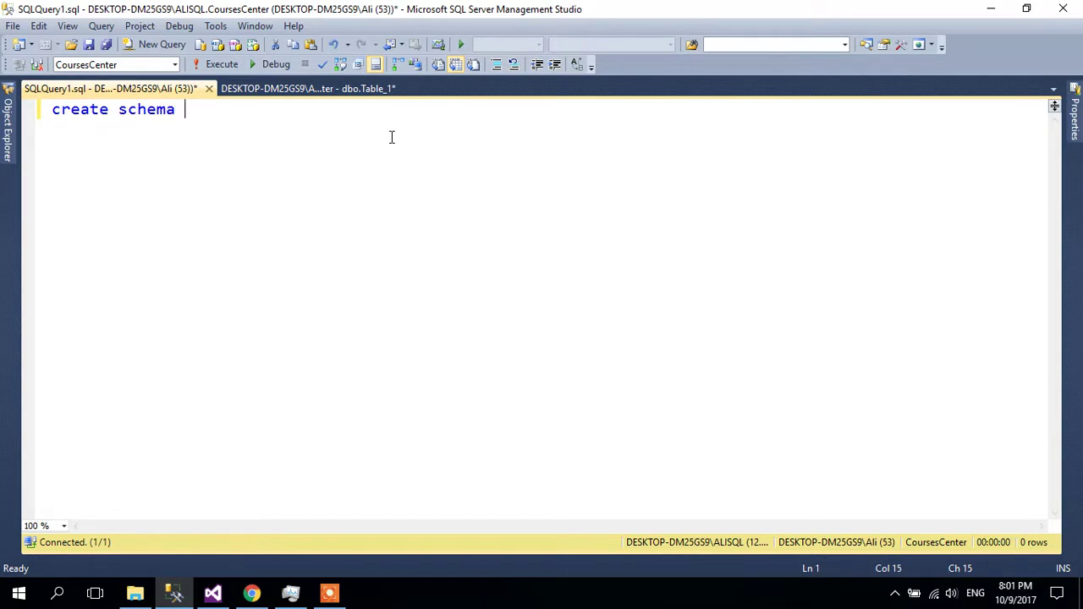
{"action": "type", "text": "Admin"}
{"action": "key", "text": "BackSpace"}
{"action": "key", "text": "BackSpace"}
{"action": "key", "text": "BackSpace"}
{"action": "key", "text": "BackSpace"}
{"action": "key", "text": "BackSpace"}
{"action": "key", "text": "BackSpace"}
{"action": "key", "text": "BackSpace"}
{"action": "key", "text": "BackSpace"}
{"action": "key", "text": "BackSpace"}
{"action": "key", "text": "BackSpace"}
{"action": "key", "text": "BackSpace"}
{"action": "key", "text": "BackSpace"}
{"action": "key", "text": "BackSpace"}
{"action": "key", "text": "BackSpace"}
{"action": "key", "text": "BackSpace"}
{"action": "key", "text": "BackSpace"}
{"action": "key", "text": "BackSpace"}
{"action": "key", "text": "BackSpace"}
{"action": "key", "text": "BackSpace"}
{"action": "left_click", "coordinate": [209, 88]}
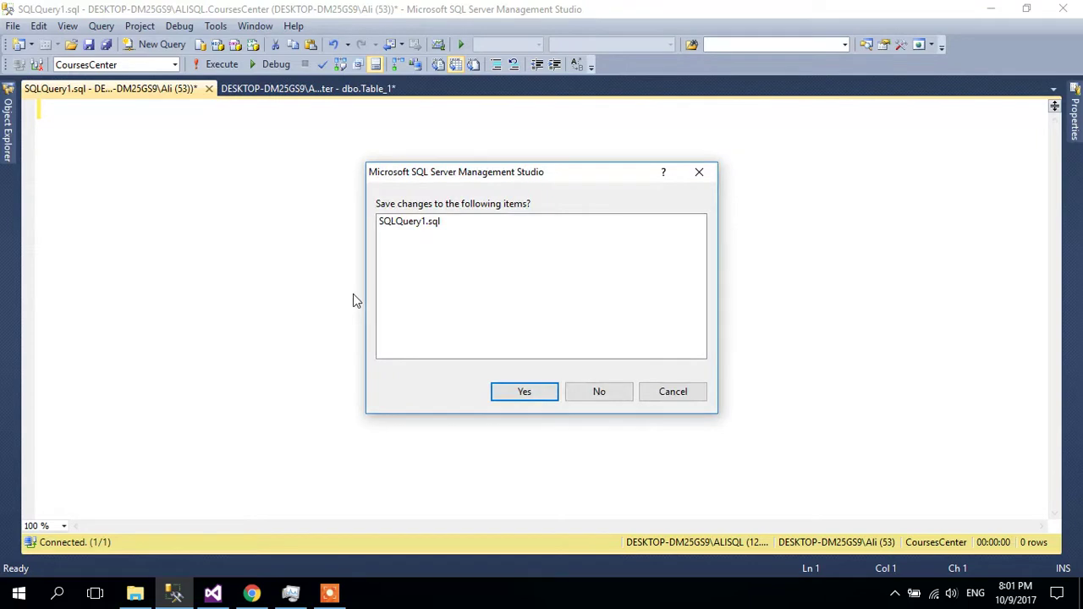
{"action": "left_click", "coordinate": [597, 393]}
- Name the new groups table TbGroups and save it, closing its design
{"action": "left_click_drag", "start_coordinate": [396, 225], "coordinate": [399, 305]}
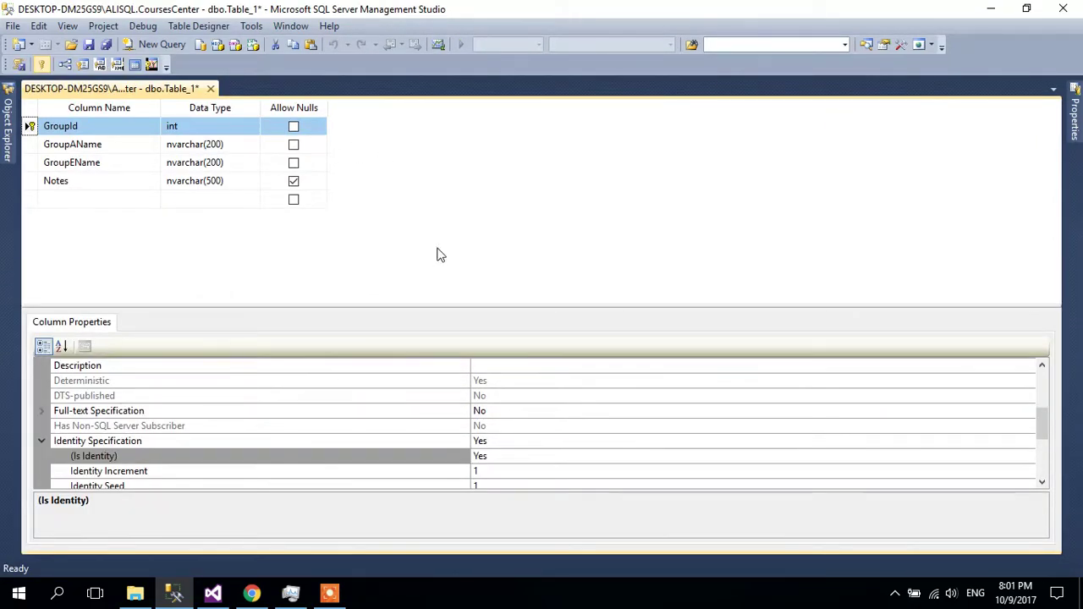
{"action": "key", "text": "F4"}
{"action": "left_click", "coordinate": [1010, 162]}
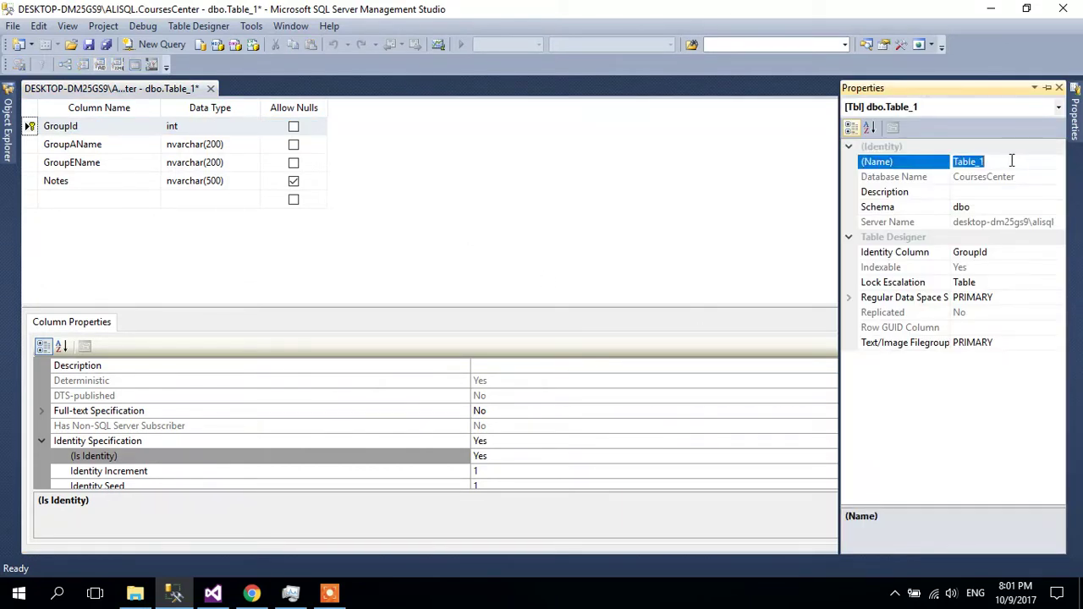
{"action": "type", "text": "TbGroups"}
{"action": "key", "text": "Return"}
{"action": "left_click", "coordinate": [706, 255]}
{"action": "key", "text": "ctrl+s"}
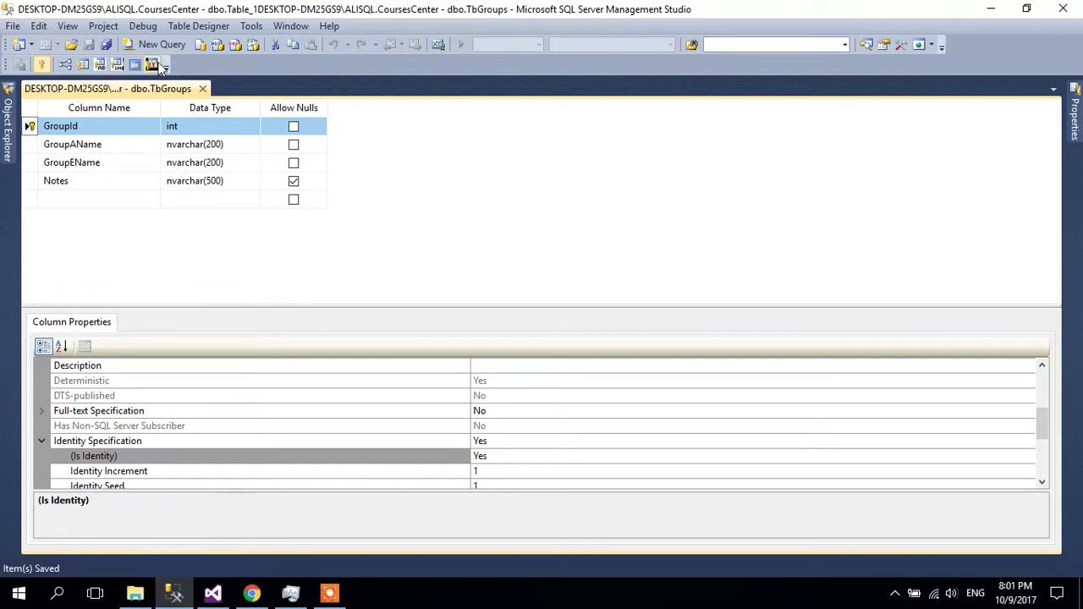
{"action": "left_click", "coordinate": [204, 89]}
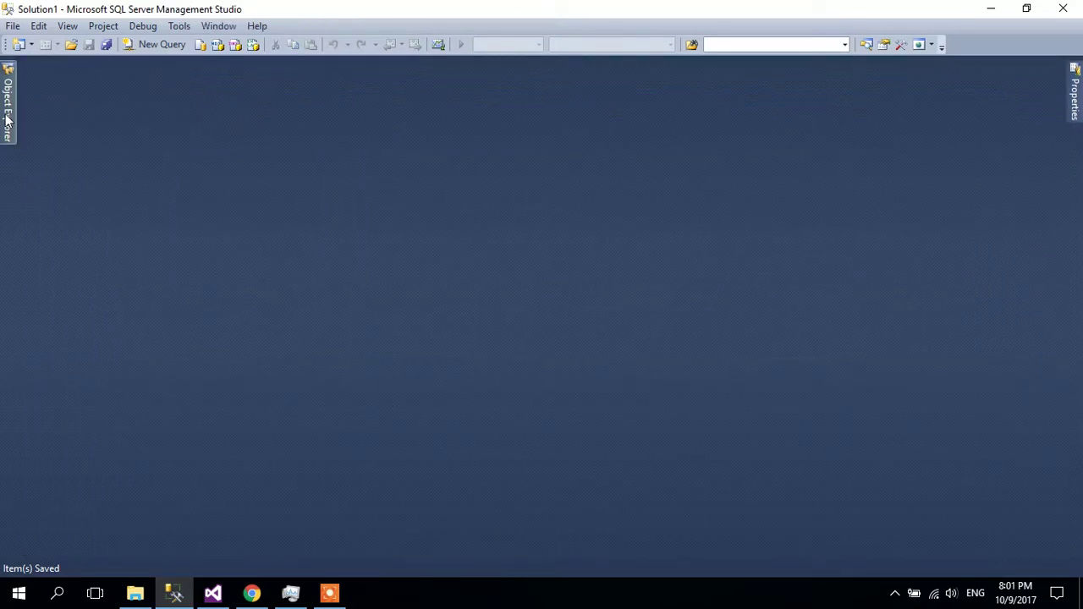
- Create a new table in the CoursesCenter database with a first column UserId of data type int
{"action": "left_click", "coordinate": [8, 101]}
{"action": "right_click", "coordinate": [121, 319]}
{"action": "left_click", "coordinate": [169, 321]}
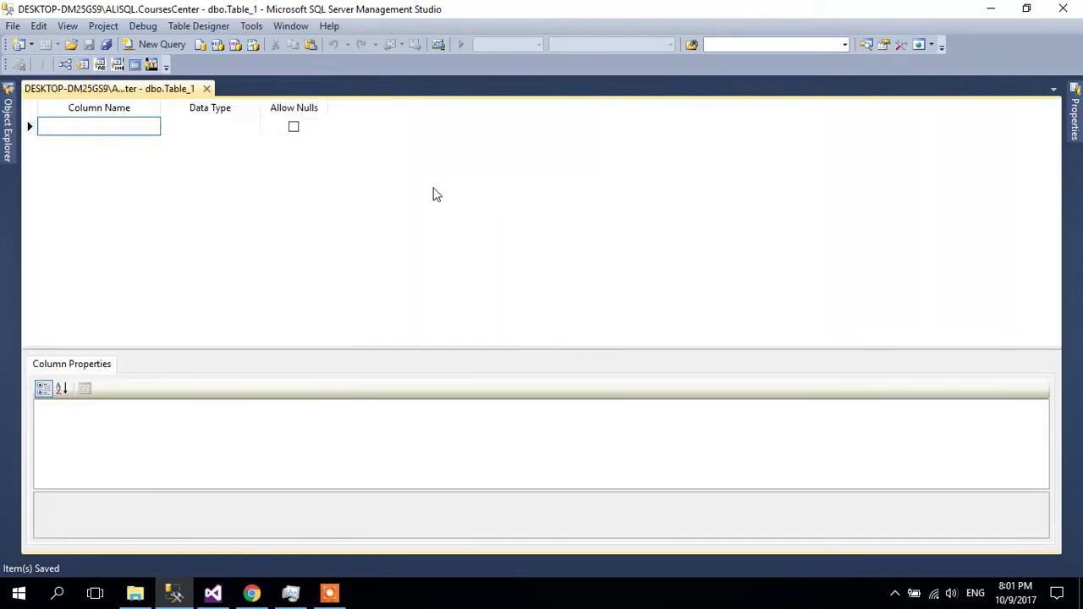
{"action": "type", "text": "UserId"}
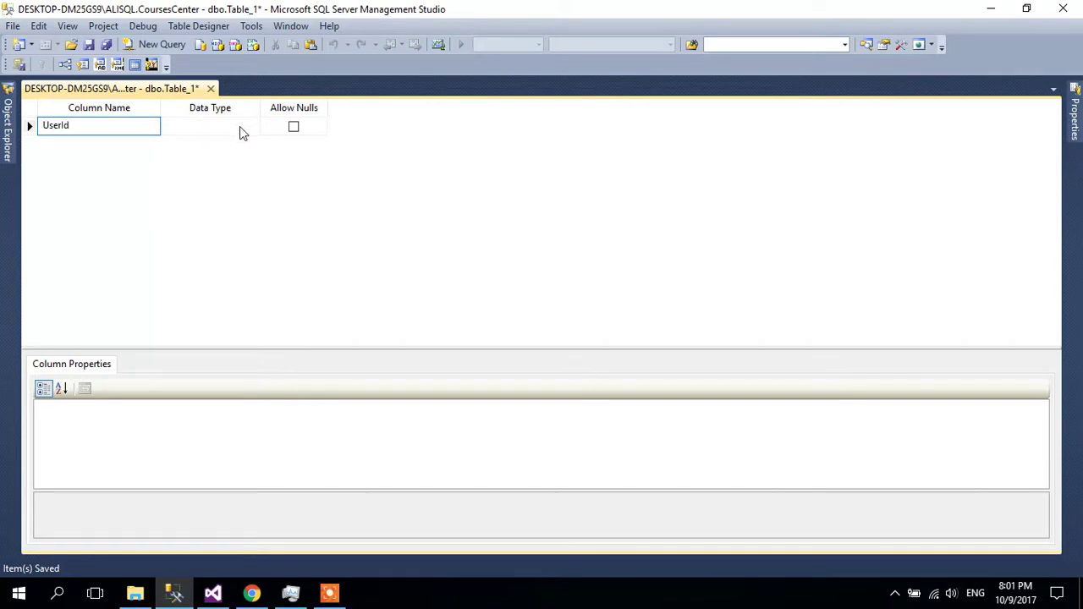
{"action": "left_click", "coordinate": [244, 127]}
{"action": "key", "text": "BackSpace"}
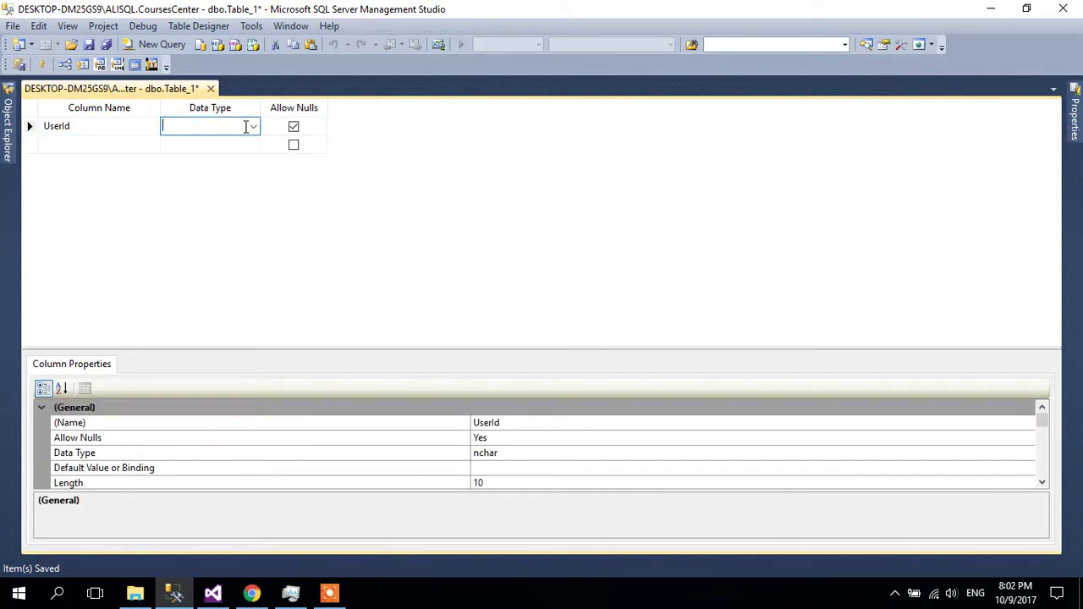
{"action": "type", "text": "int"}
- Add a UserAName column with data type nvarchar(200) to the new table
{"action": "left_click", "coordinate": [118, 145]}
{"action": "type", "text": "Use"}
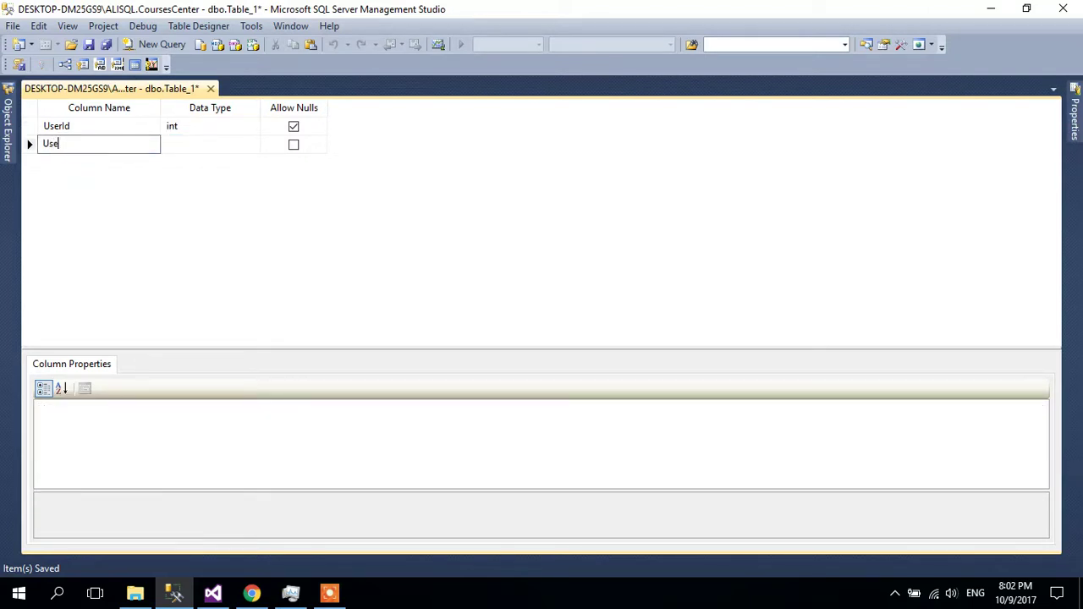
{"action": "type", "text": "rAName"}
{"action": "key", "text": "Tab"}
{"action": "key", "text": "Up"}
{"action": "left_click", "coordinate": [225, 144]}
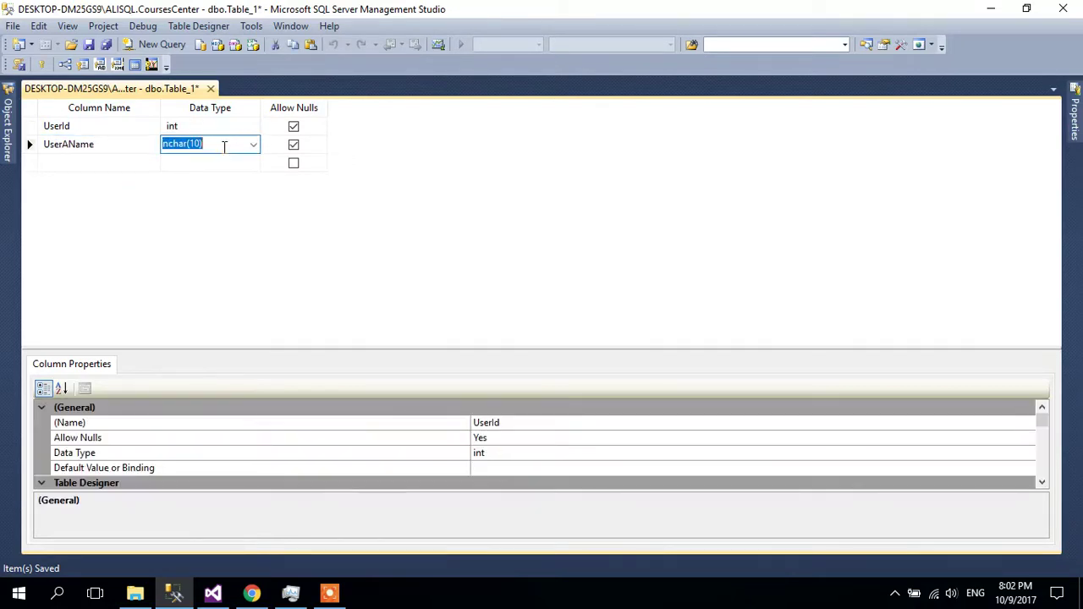
{"action": "type", "text": "nvar"}
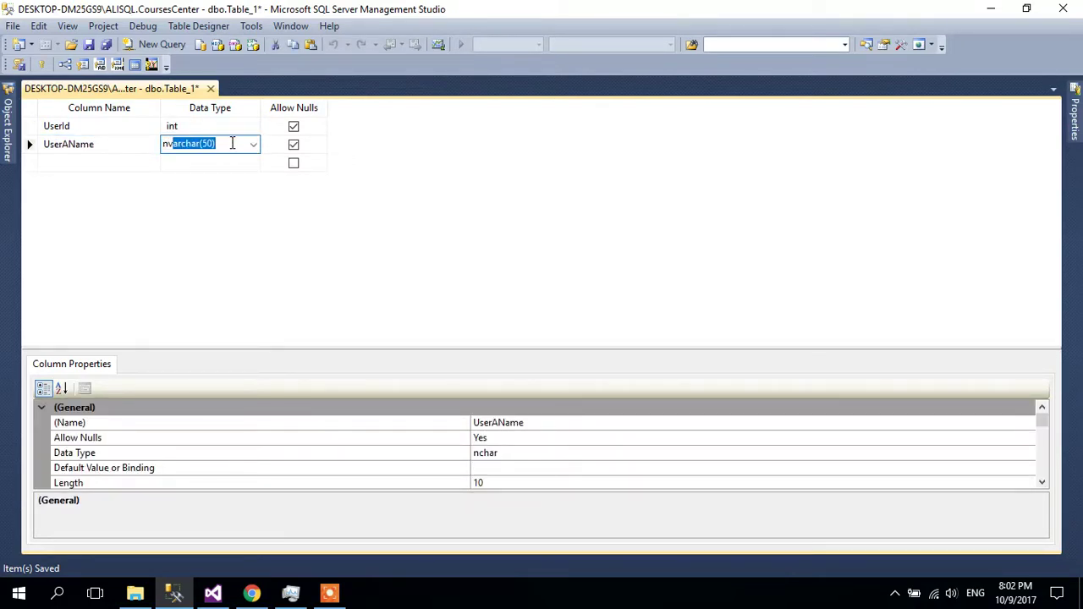
{"action": "left_click", "coordinate": [242, 143]}
{"action": "key", "text": "BackSpace"}
{"action": "key", "text": "BackSpace"}
{"action": "key", "text": "BackSpace"}
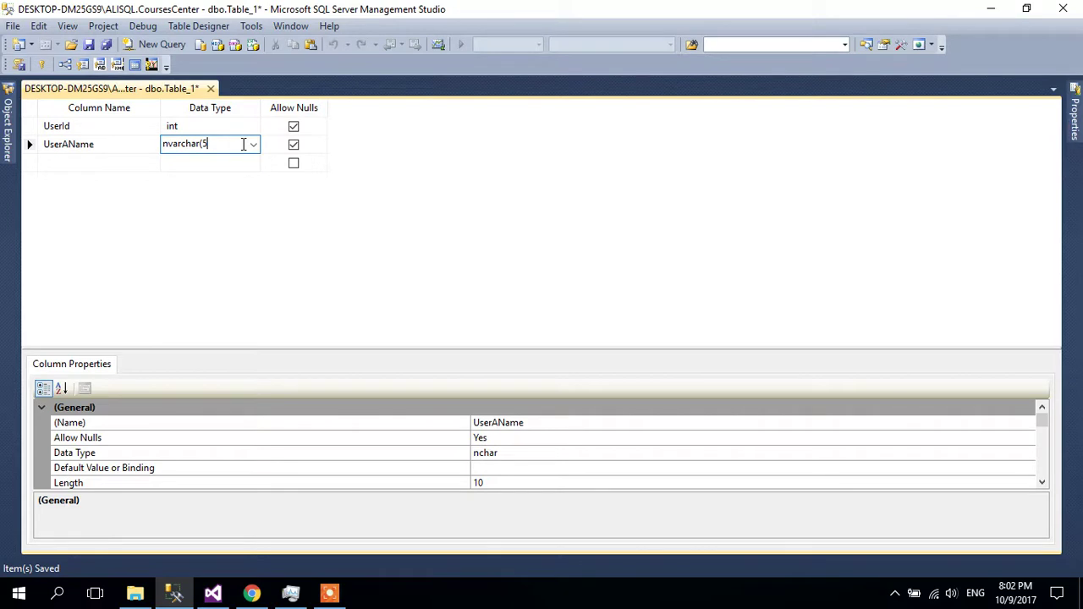
{"action": "type", "text": "200)"}
- Add a UserEName column that uses the same nvarchar(200) data type as UserAName
{"action": "left_click", "coordinate": [99, 164]}
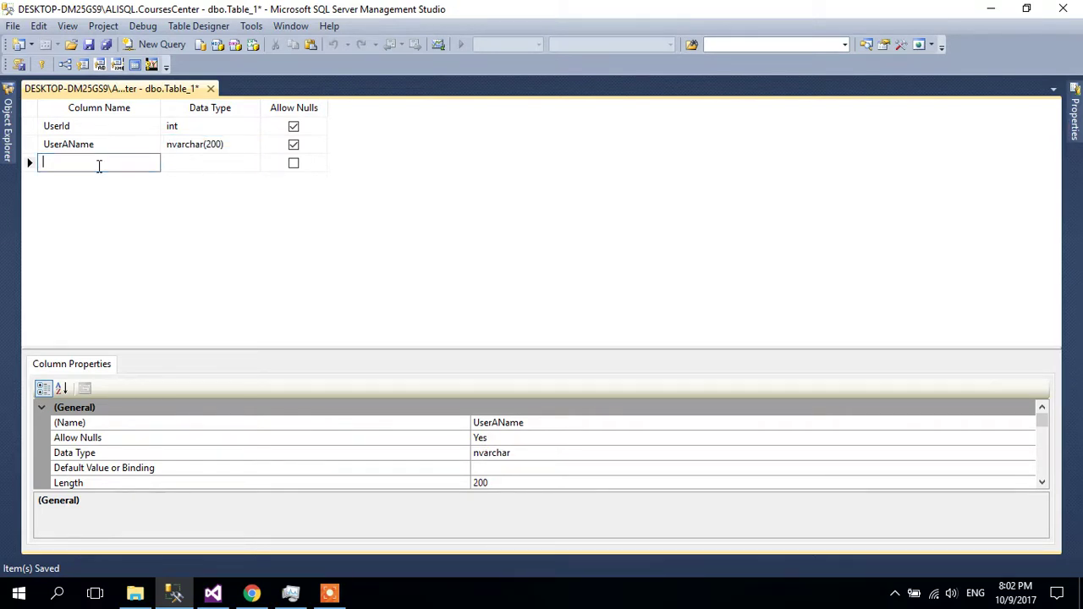
{"action": "type", "text": "User"}
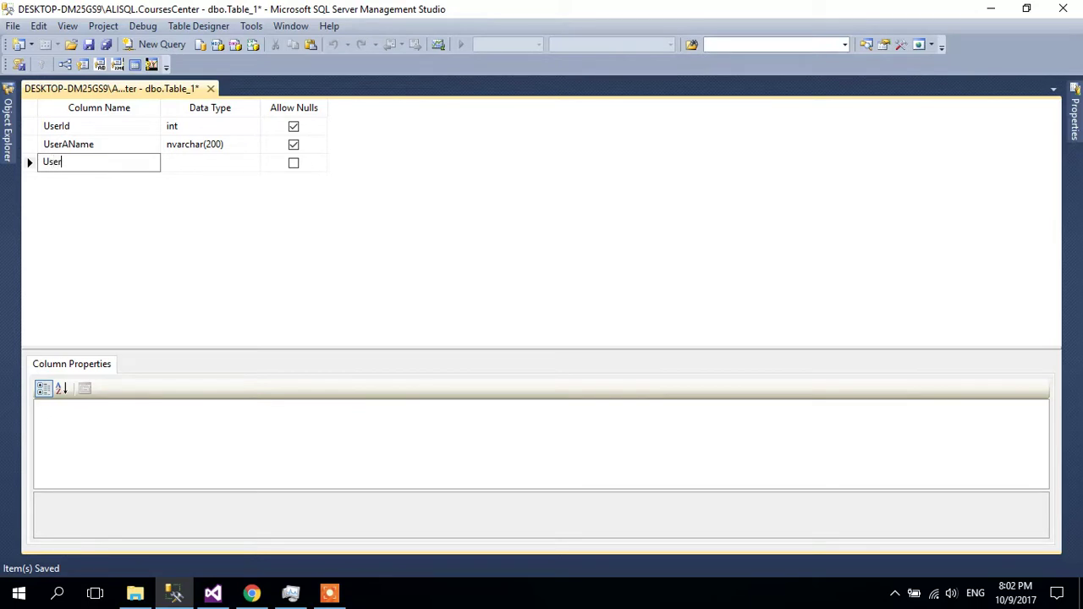
{"action": "type", "text": "EName"}
{"action": "left_click", "coordinate": [238, 143]}
{"action": "key", "text": "ctrl+c"}
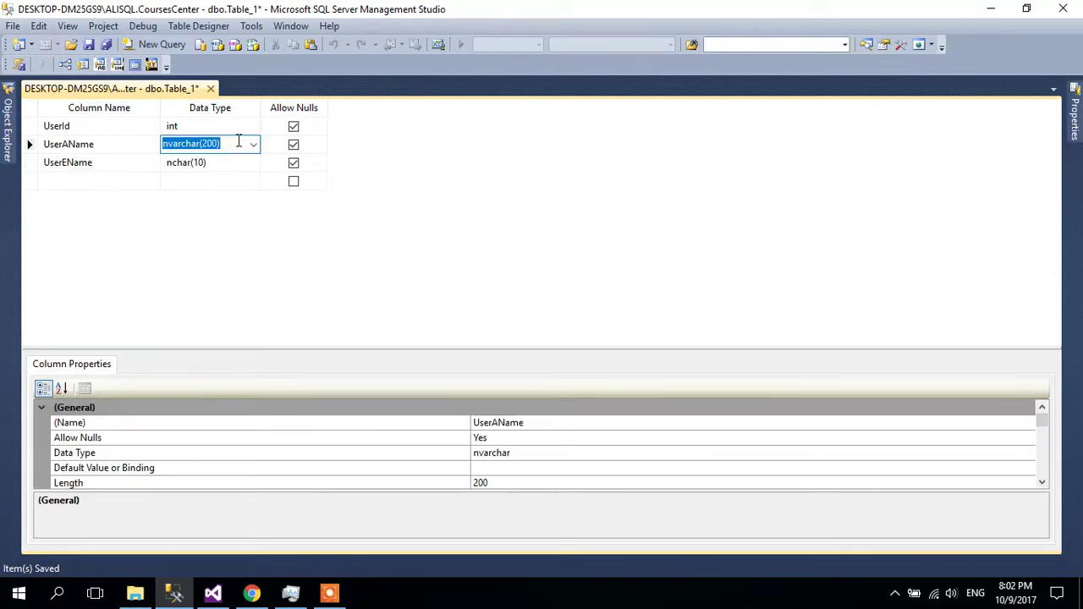
{"action": "left_click", "coordinate": [234, 172]}
{"action": "key", "text": "ctrl+v"}
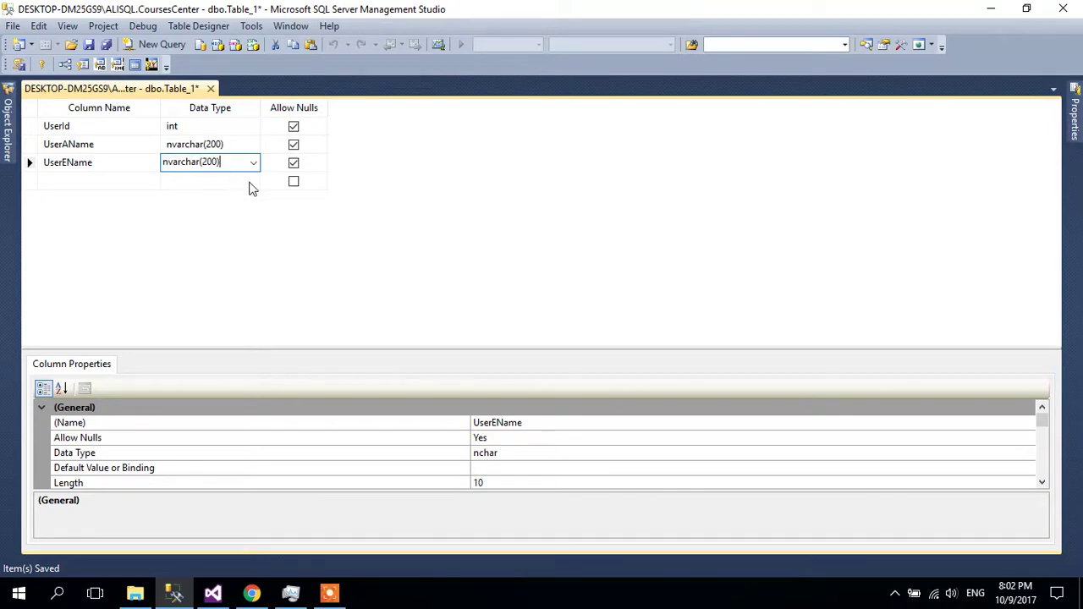
- Add an IsActive column with data type bit below UserEName
{"action": "left_click", "coordinate": [81, 179]}
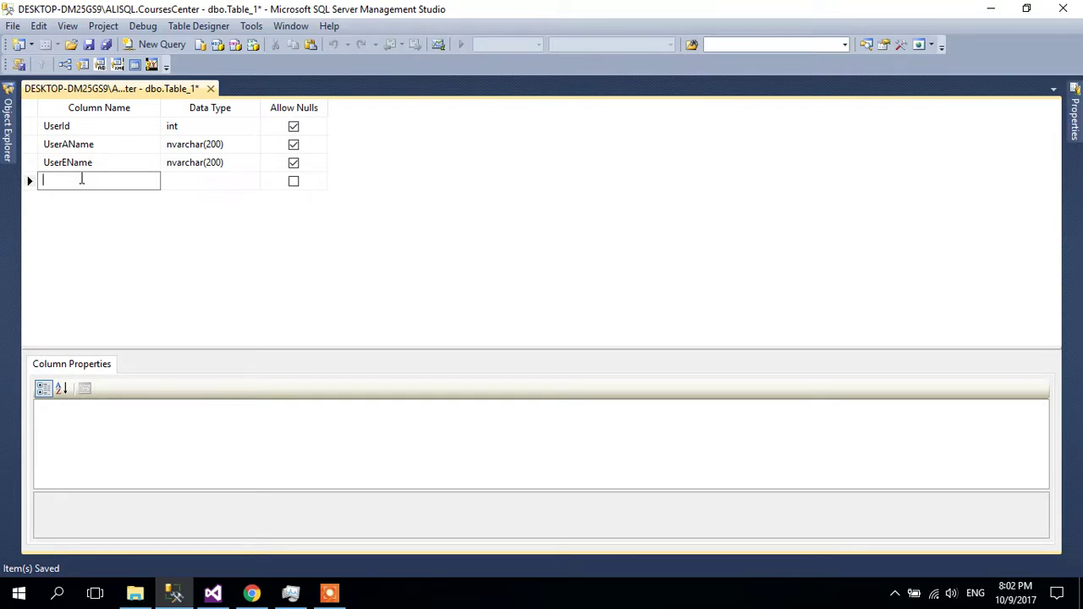
{"action": "type", "text": "IsActive"}
{"action": "left_click", "coordinate": [225, 180]}
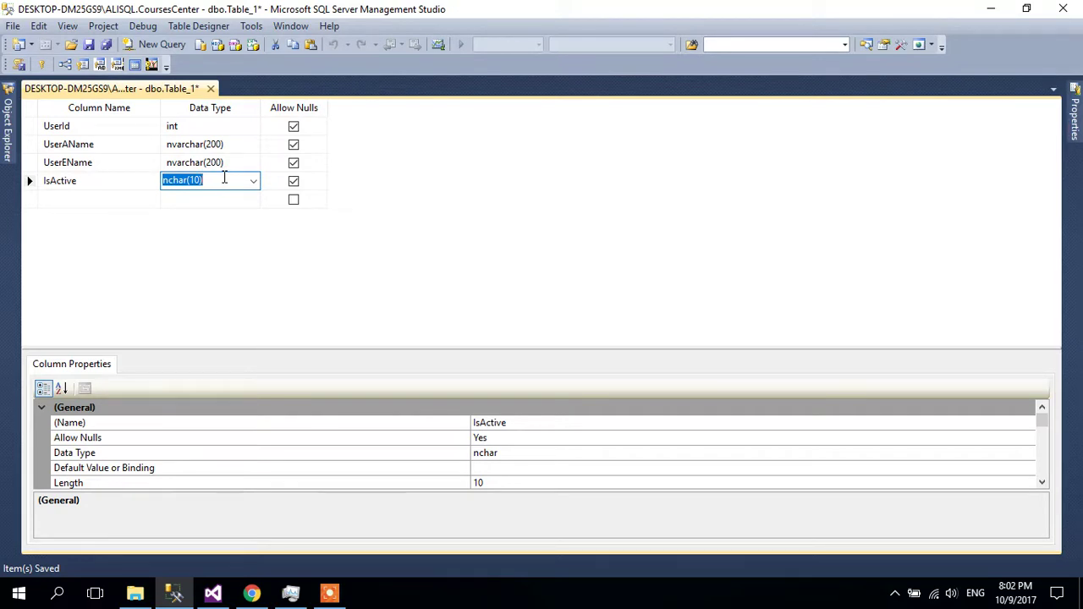
{"action": "type", "text": "bit"}
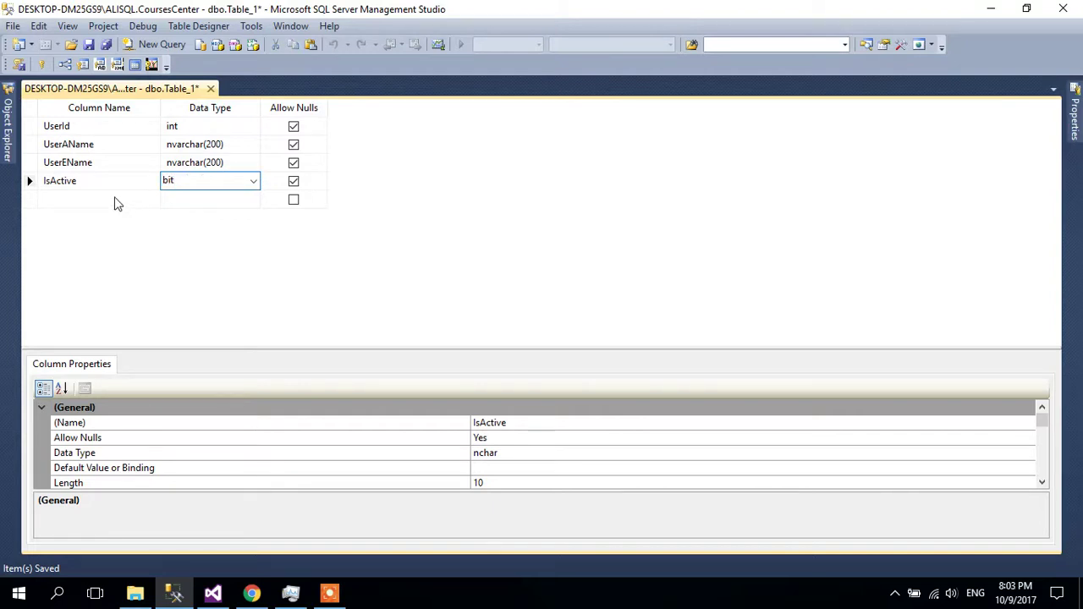
- Add a GroupId column with data type int below IsActive
{"action": "left_click", "coordinate": [116, 199]}
{"action": "type", "text": "G"}
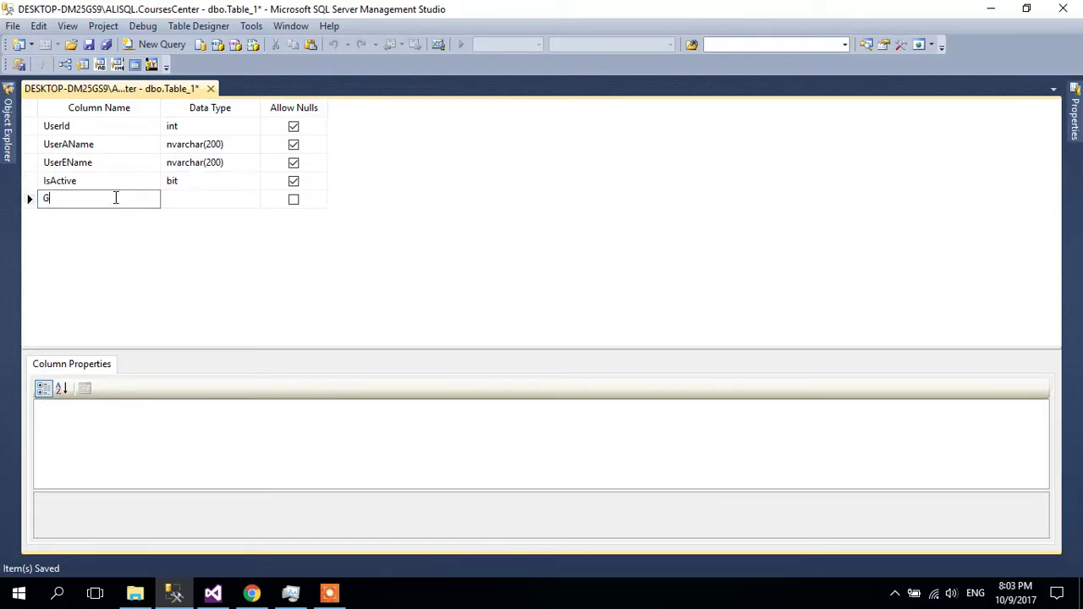
{"action": "type", "text": "roupId"}
{"action": "left_click", "coordinate": [229, 198]}
{"action": "type", "text": "int"}
- Add a UserName column with data type nvarchar(100) below GroupId
{"action": "left_click", "coordinate": [88, 219]}
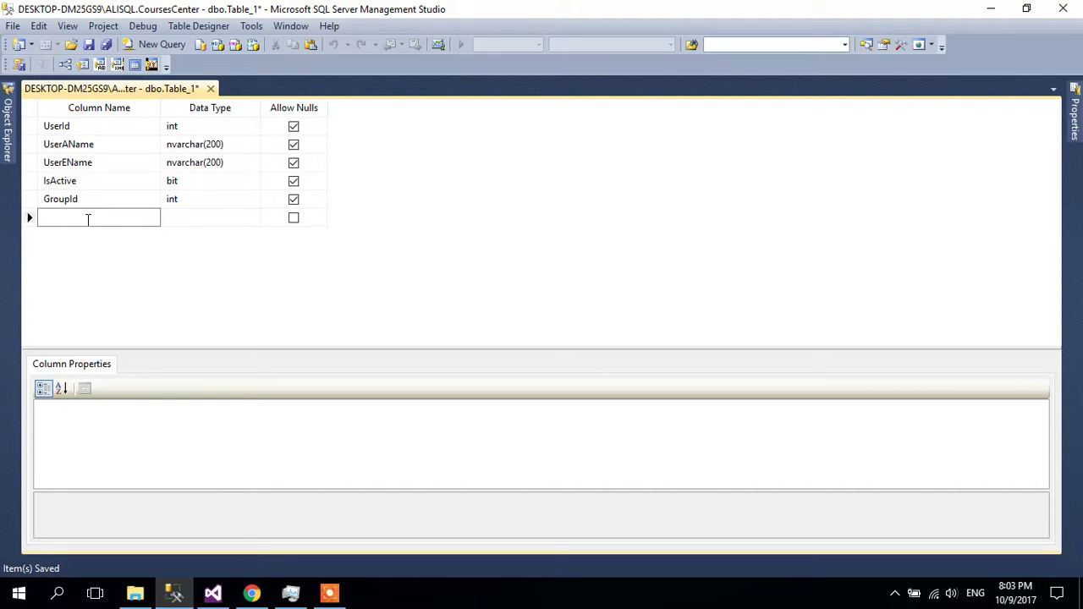
{"action": "type", "text": "UserName"}
{"action": "left_click", "coordinate": [203, 147]}
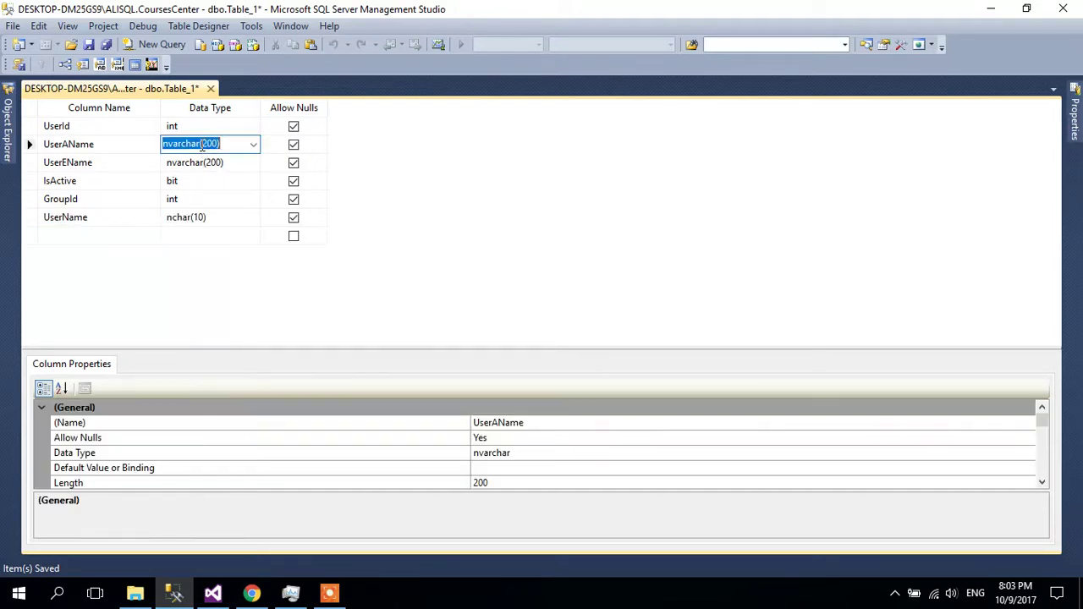
{"action": "left_click", "coordinate": [220, 217]}
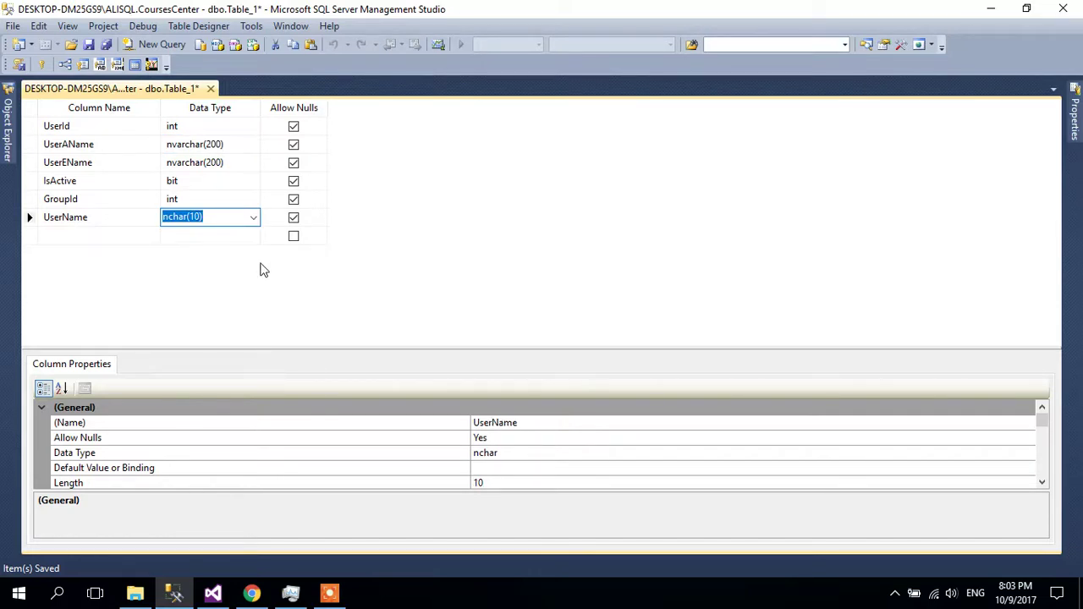
{"action": "type", "text": "nv"}
{"action": "left_click", "coordinate": [225, 219]}
{"action": "key", "text": "BackSpace"}
{"action": "key", "text": "BackSpace"}
{"action": "key", "text": "BackSpace"}
{"action": "type", "text": "100)"}
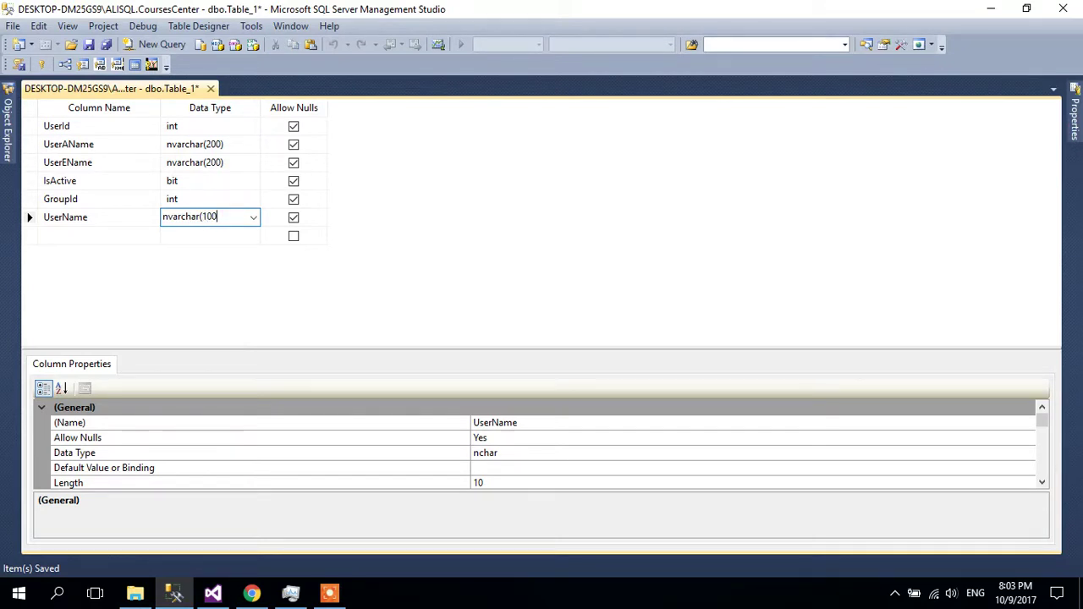
- Rename the UserName column to LoginName
{"action": "left_click", "coordinate": [93, 235]}
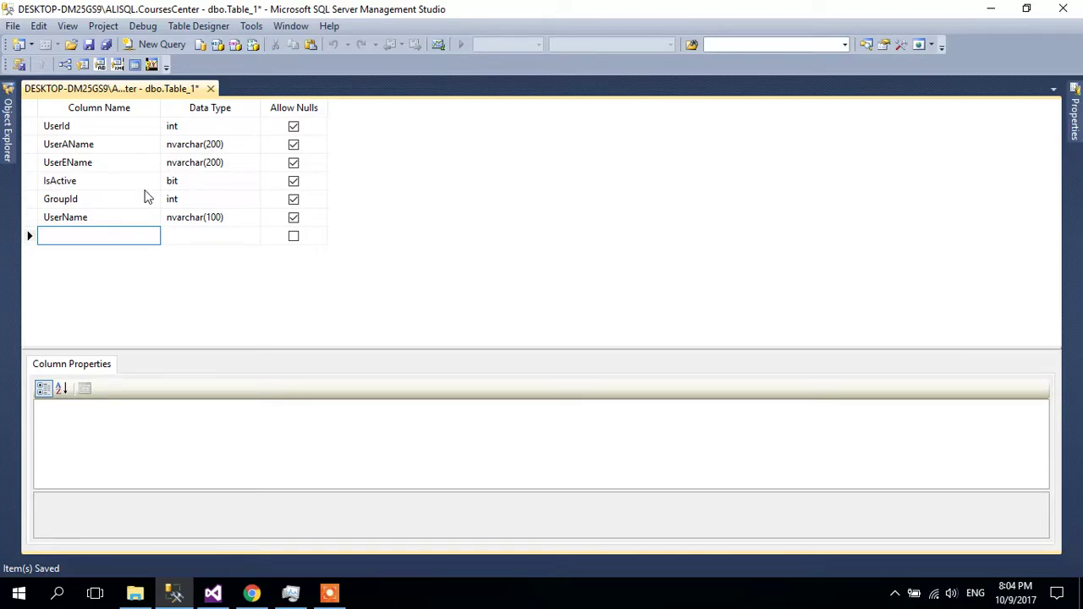
{"action": "left_click", "coordinate": [93, 219]}
{"action": "type", "text": "LoginName"}
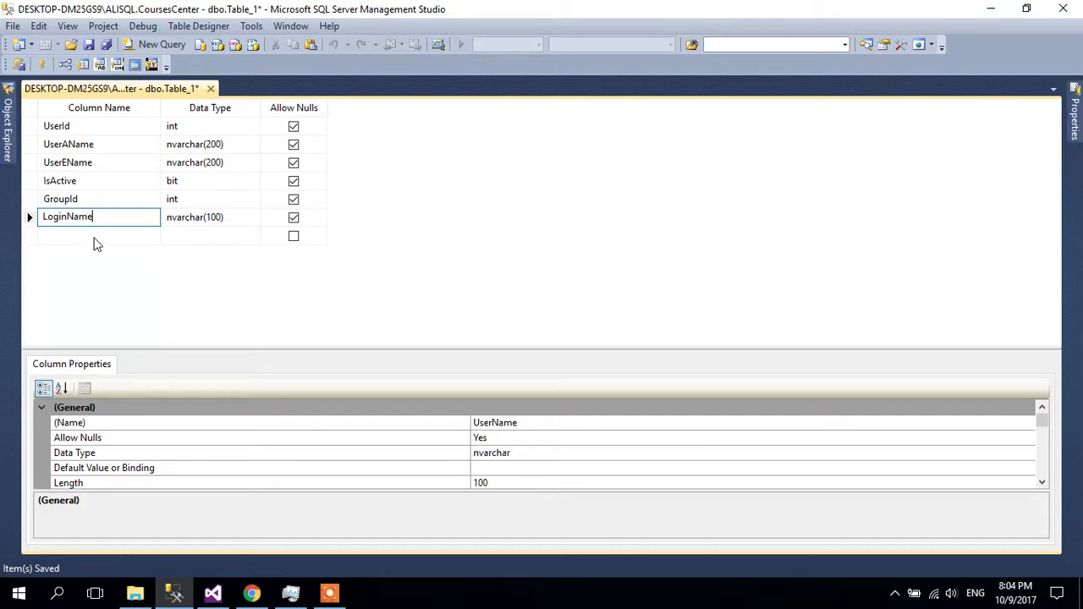
- Add a Password column that uses the same nvarchar(100) data type as LoginName
{"action": "left_click", "coordinate": [96, 237]}
{"action": "type", "text": "Password"}
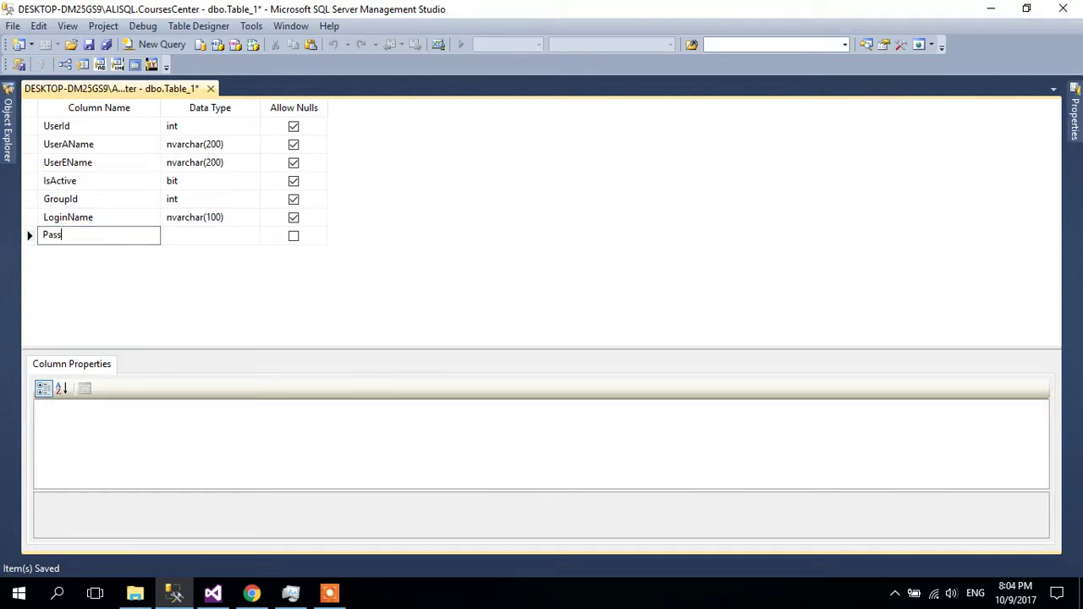
{"action": "left_click", "coordinate": [210, 218]}
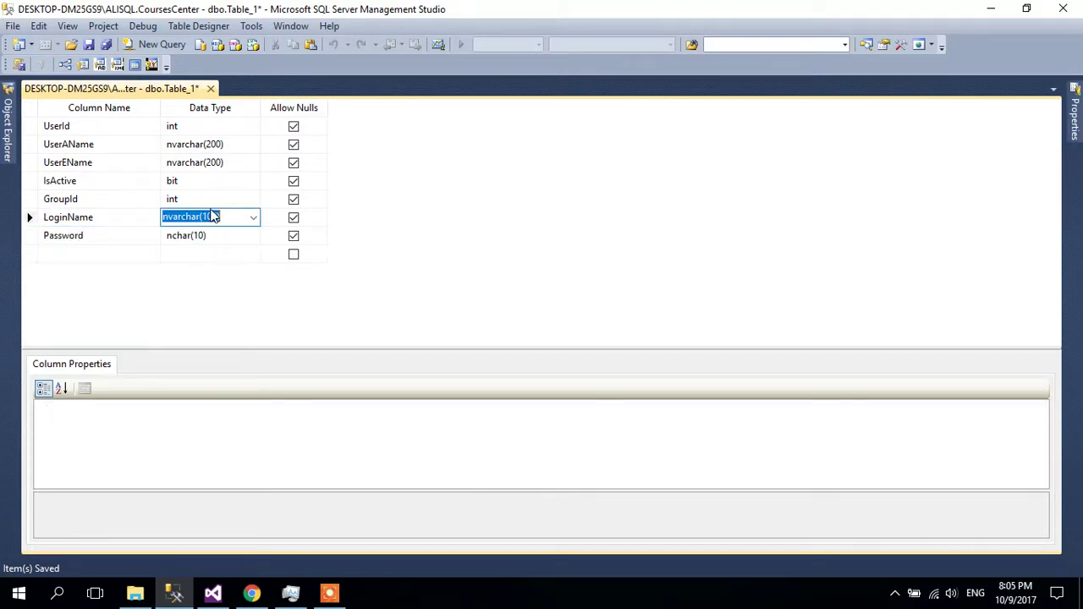
{"action": "key", "text": "ctrl+c"}
{"action": "left_click", "coordinate": [209, 236]}
{"action": "key", "text": "ctrl+v"}
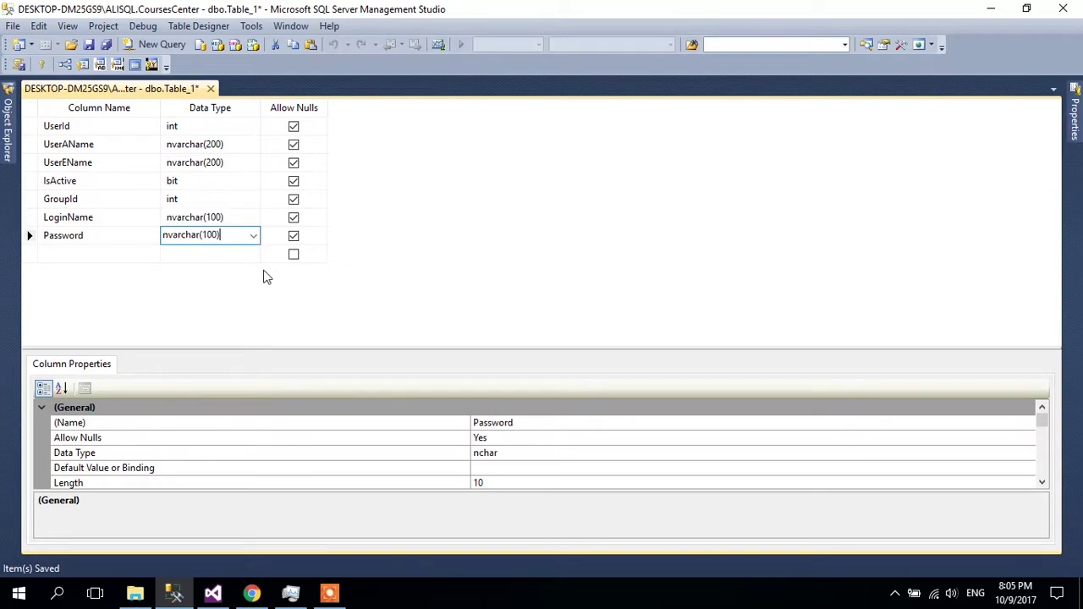
- Add a CreatedBy column with data type int below Password
{"action": "left_click", "coordinate": [60, 253]}
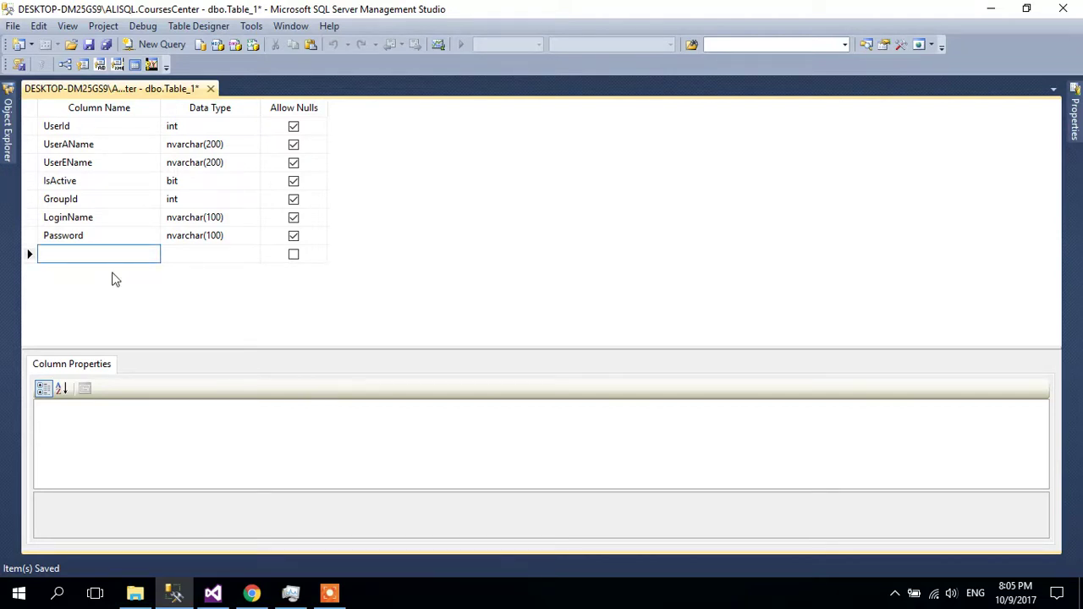
{"action": "type", "text": "CreatedBy"}
{"action": "left_click", "coordinate": [226, 253]}
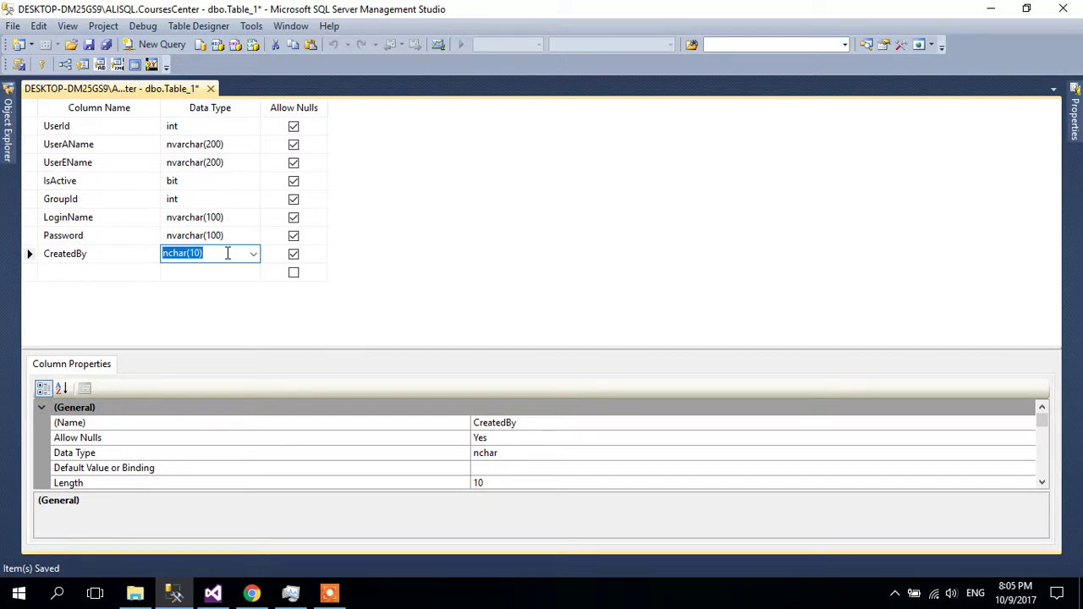
{"action": "type", "text": "int"}
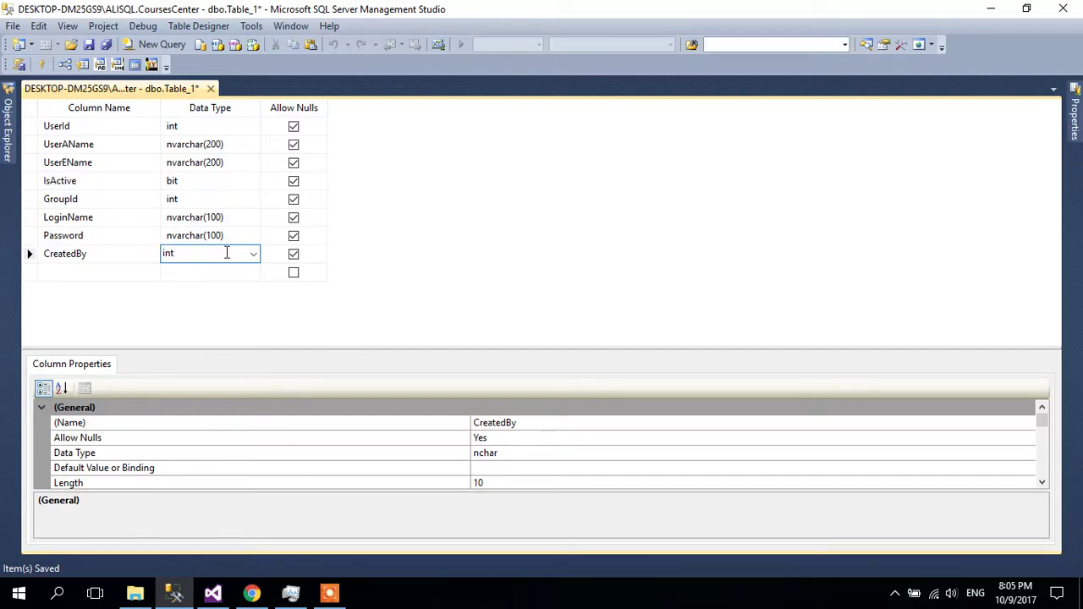
- Add a CreationDate column with data type datetime below CreatedBy
{"action": "left_click", "coordinate": [84, 269]}
{"action": "type", "text": "C"}
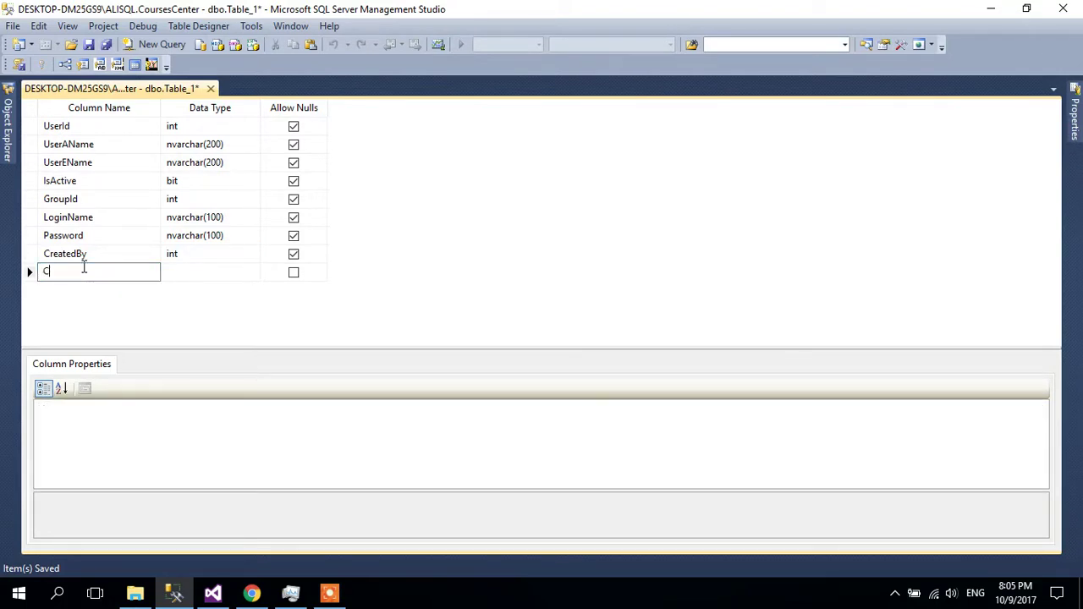
{"action": "type", "text": "reationDate"}
{"action": "left_click", "coordinate": [195, 275]}
{"action": "type", "text": "datetime"}
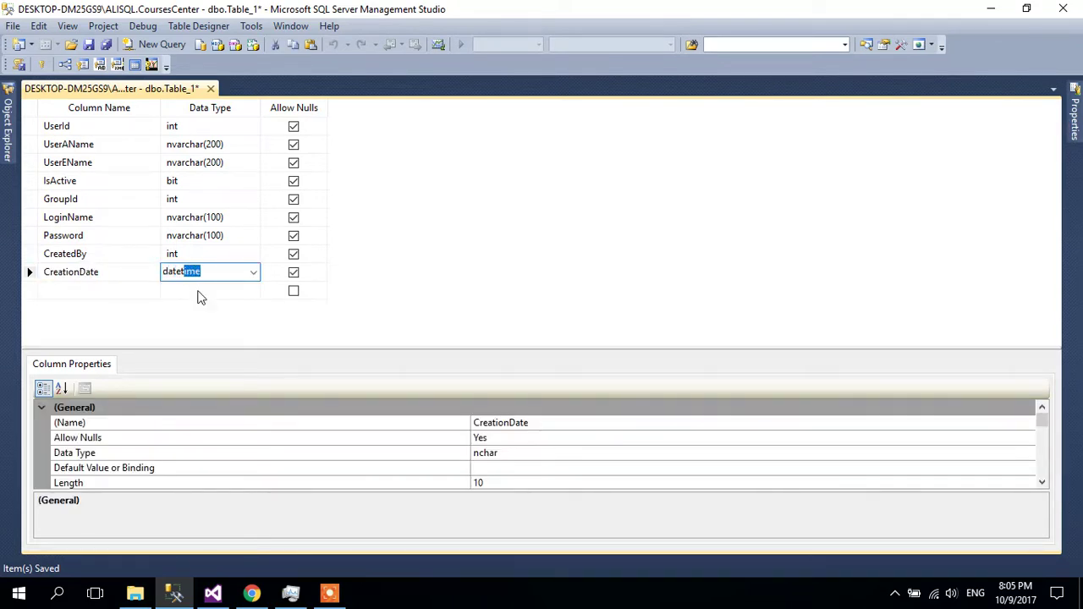
- Add a column named YpdatedBy with data type int below CreationDate
{"action": "left_click", "coordinate": [90, 292]}
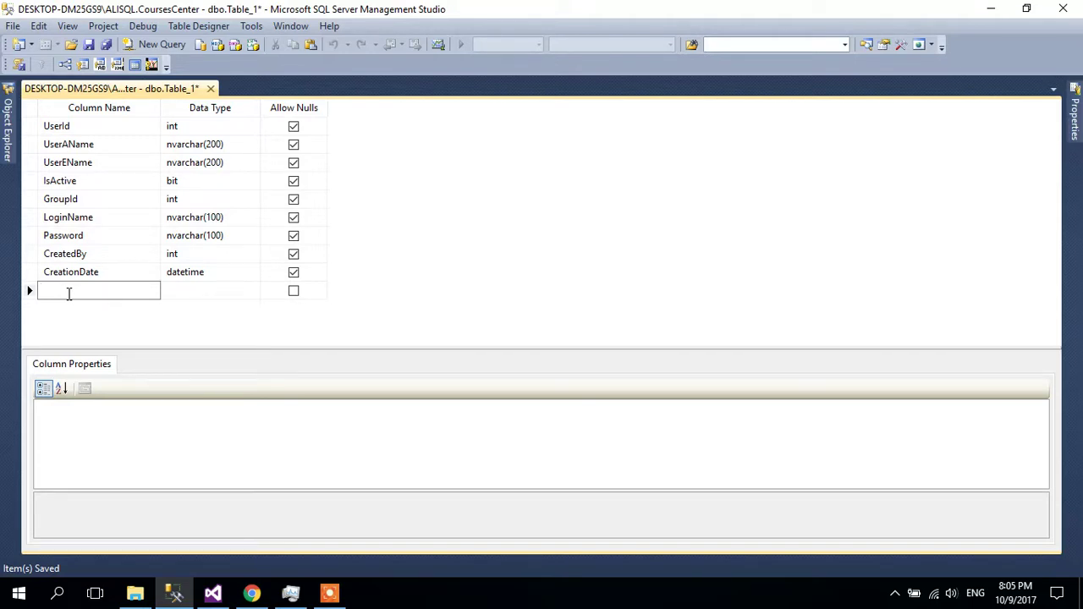
{"action": "type", "text": "YpdatedBy"}
{"action": "left_click", "coordinate": [191, 294]}
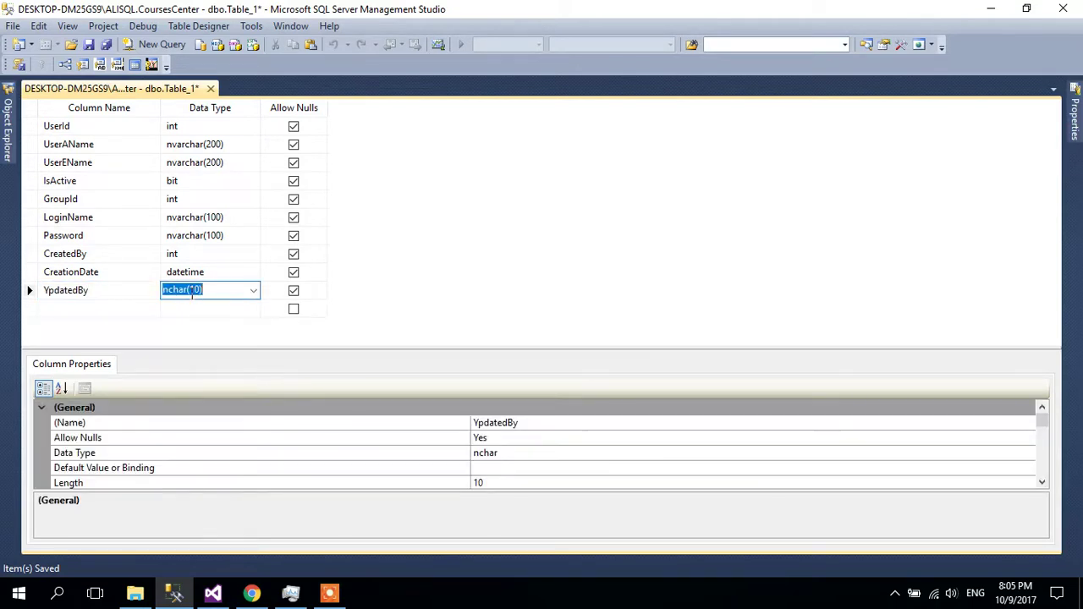
{"action": "type", "text": "int"}
- Add an UpdatedDate column with data type datetime as the last column of the table
{"action": "left_click", "coordinate": [99, 308]}
{"action": "type", "text": "UpdatedDate"}
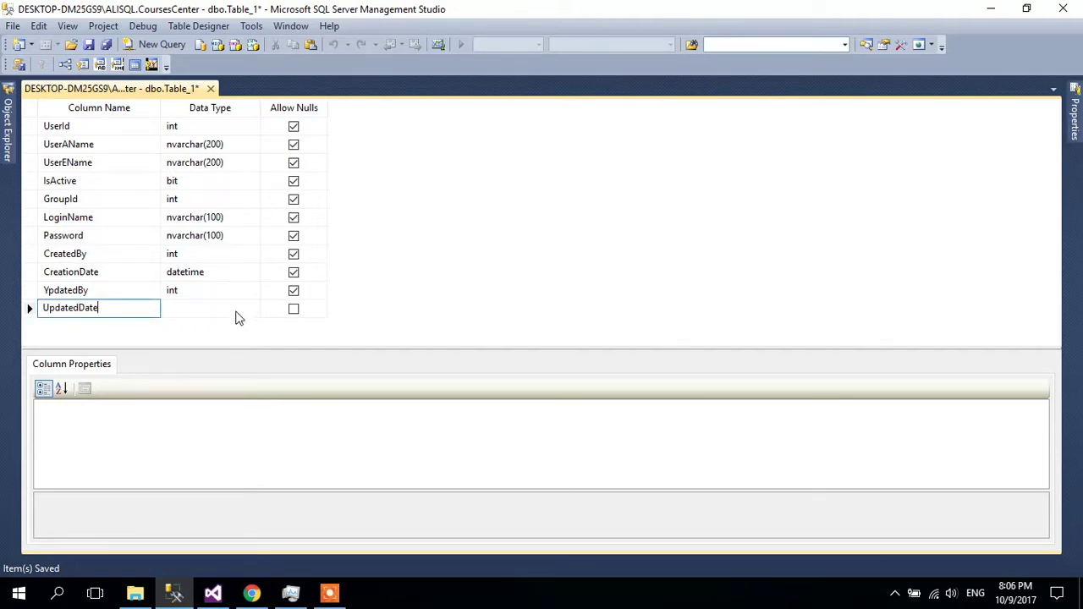
{"action": "left_click", "coordinate": [235, 310]}
{"action": "type", "text": "datetime"}
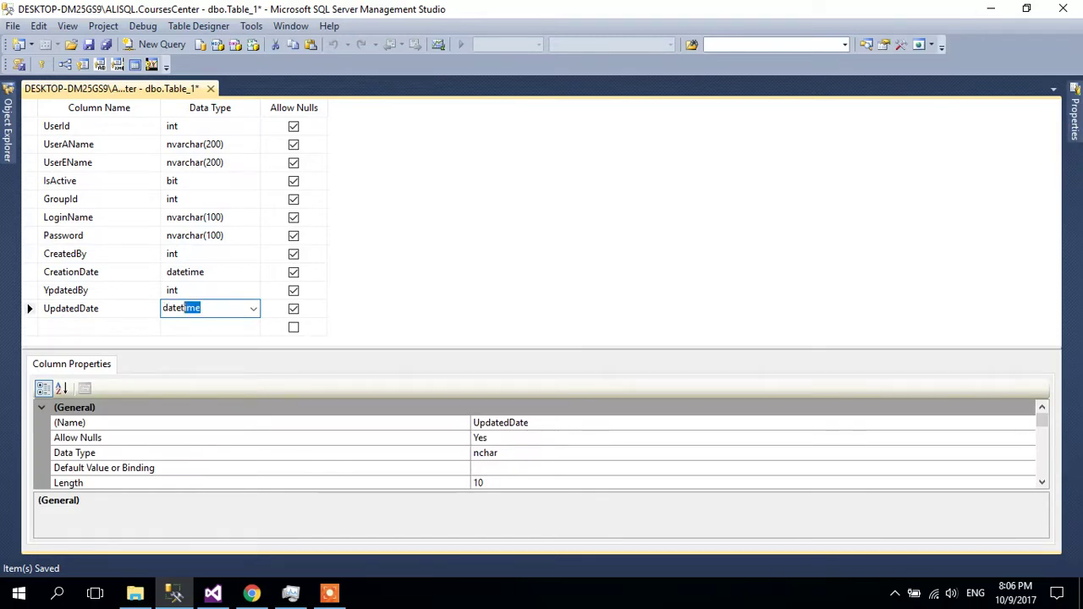
{"action": "key", "text": "Return"}
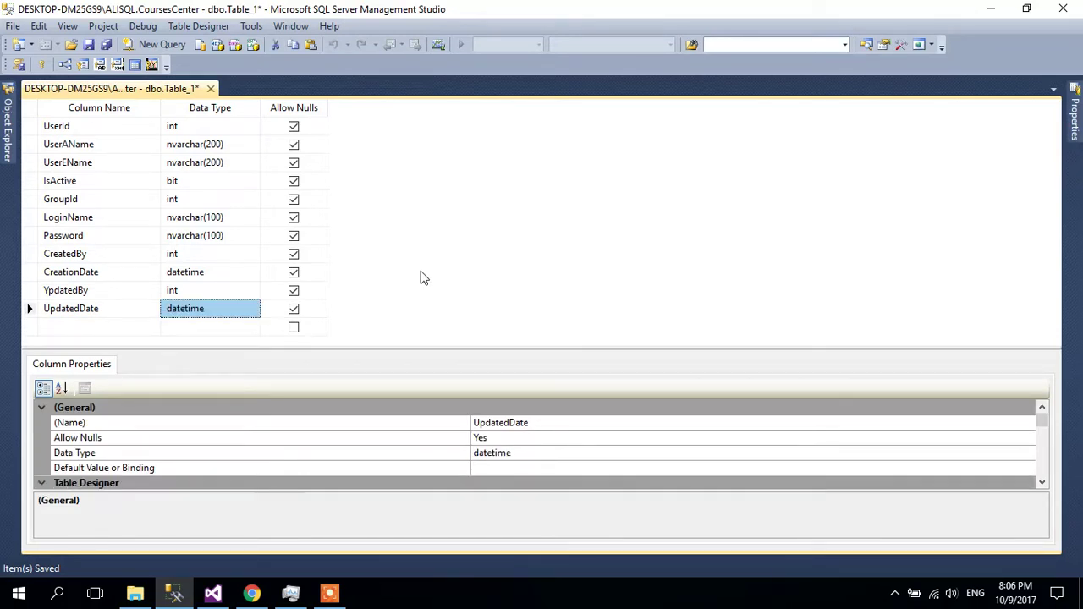
- Make UserId the primary key and disallow nulls for UserAName and UserEName
{"action": "left_click", "coordinate": [33, 126]}
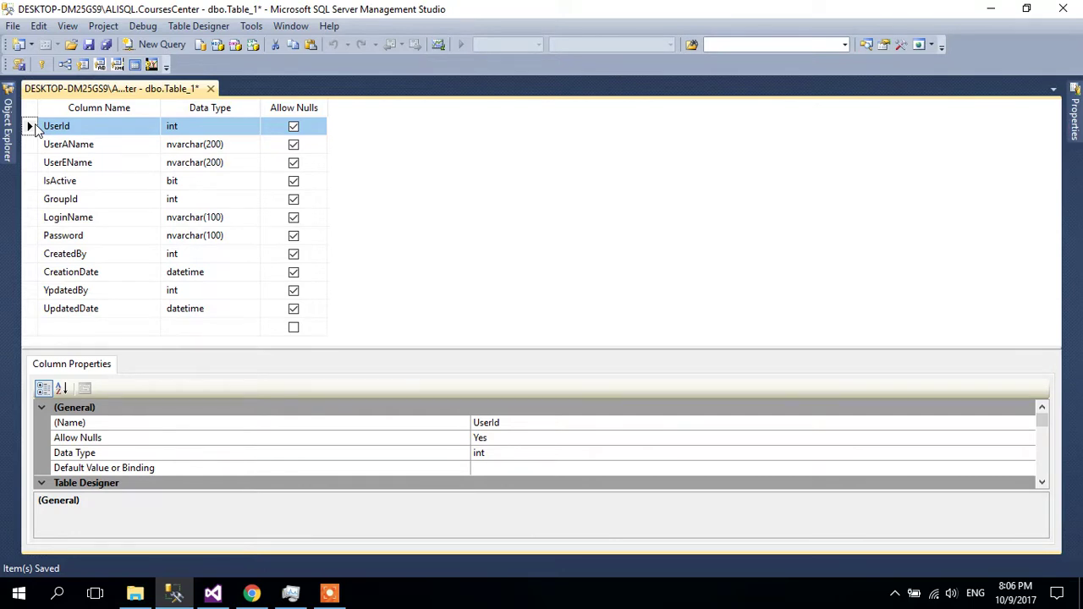
{"action": "left_click", "coordinate": [35, 127]}
{"action": "right_click", "coordinate": [35, 127]}
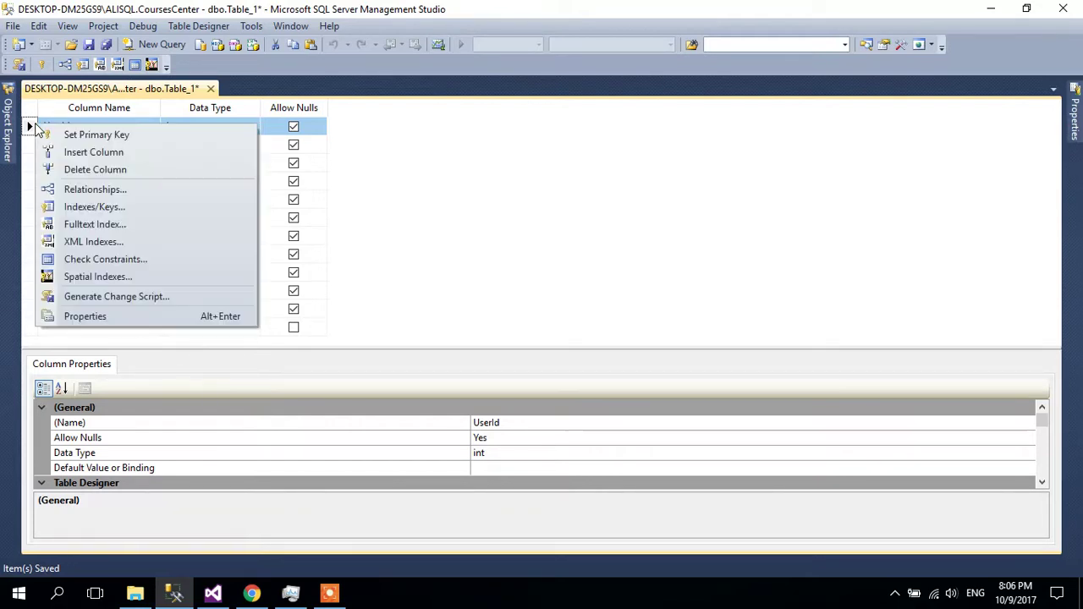
{"action": "left_click", "coordinate": [123, 135]}
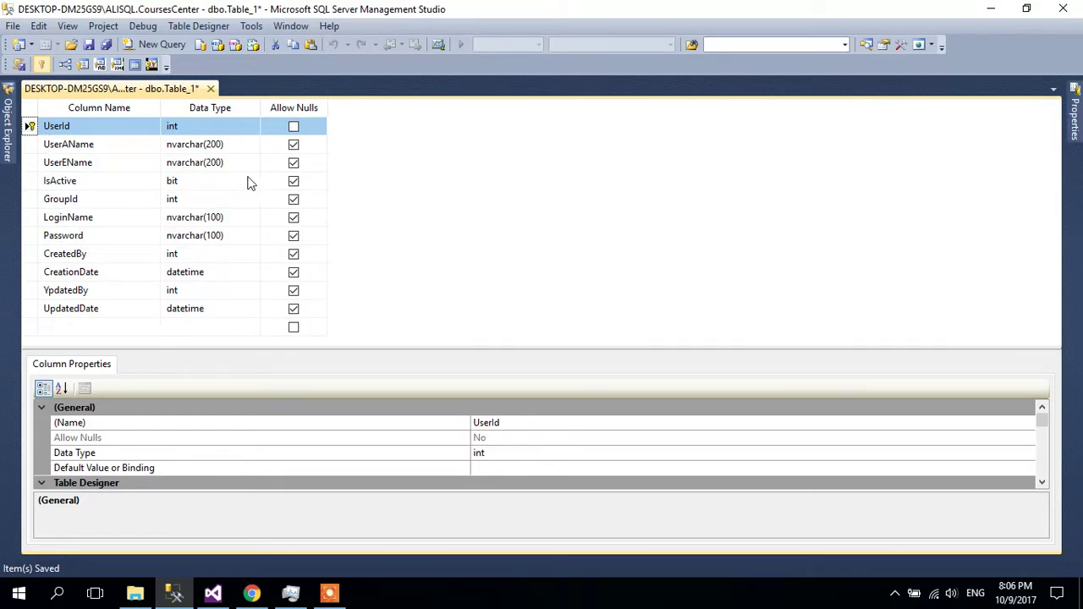
{"action": "left_click", "coordinate": [294, 144]}
{"action": "left_click", "coordinate": [291, 163]}
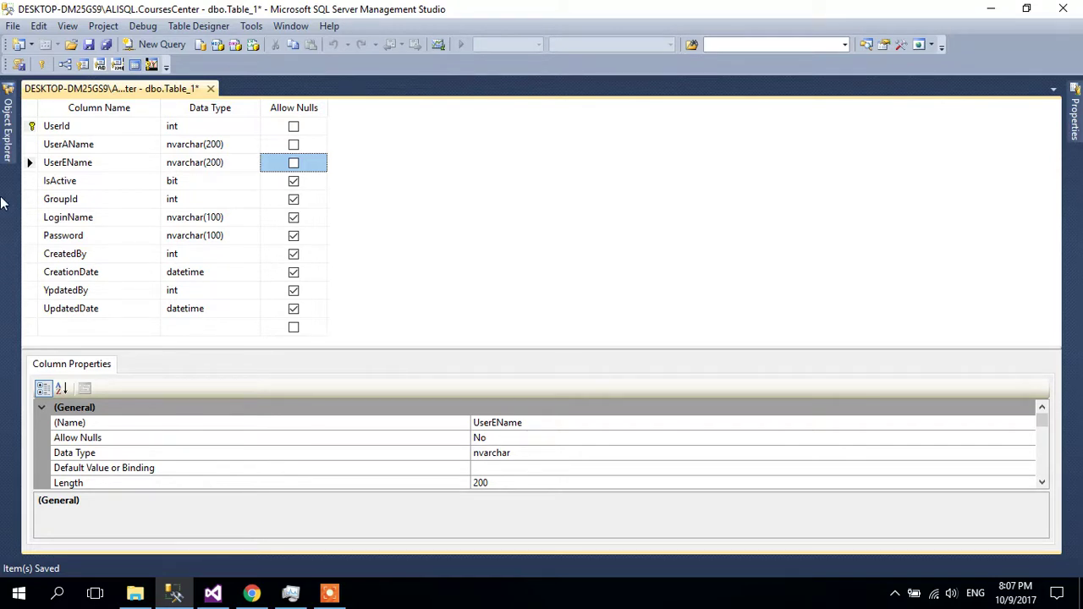
- Examine the logins under the server-level Security folder and return to the table design
{"action": "left_click", "coordinate": [7, 127]}
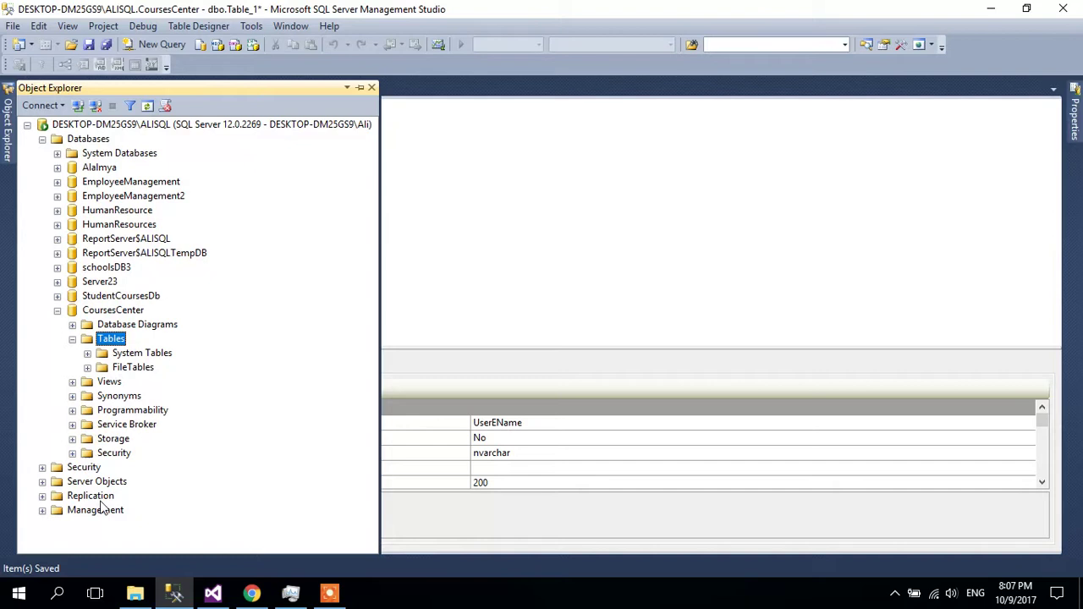
{"action": "double_click", "coordinate": [88, 468]}
{"action": "double_click", "coordinate": [96, 482]}
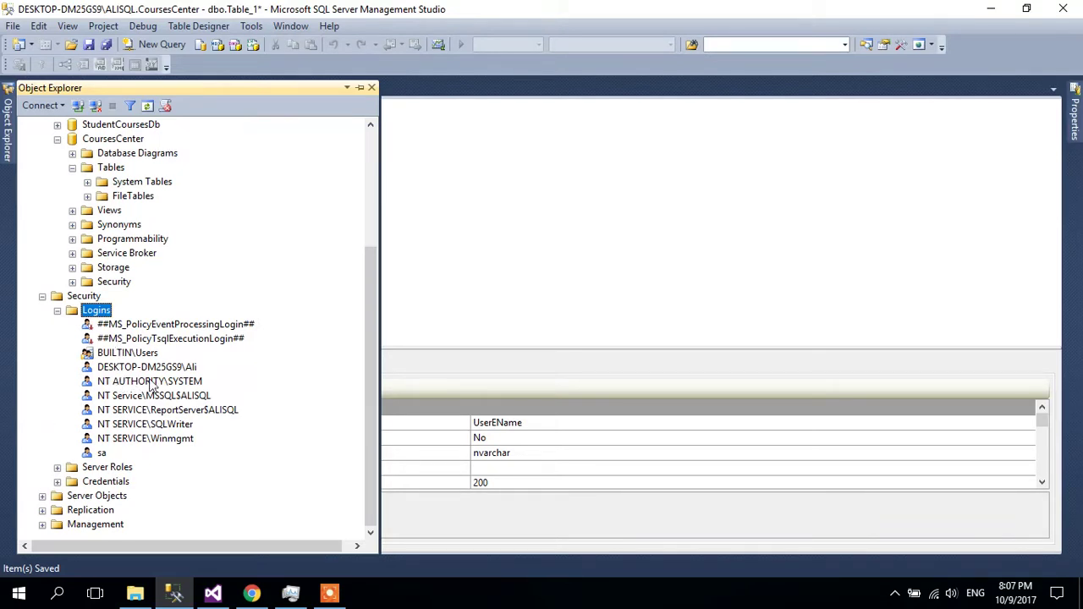
{"action": "left_click", "coordinate": [58, 311]}
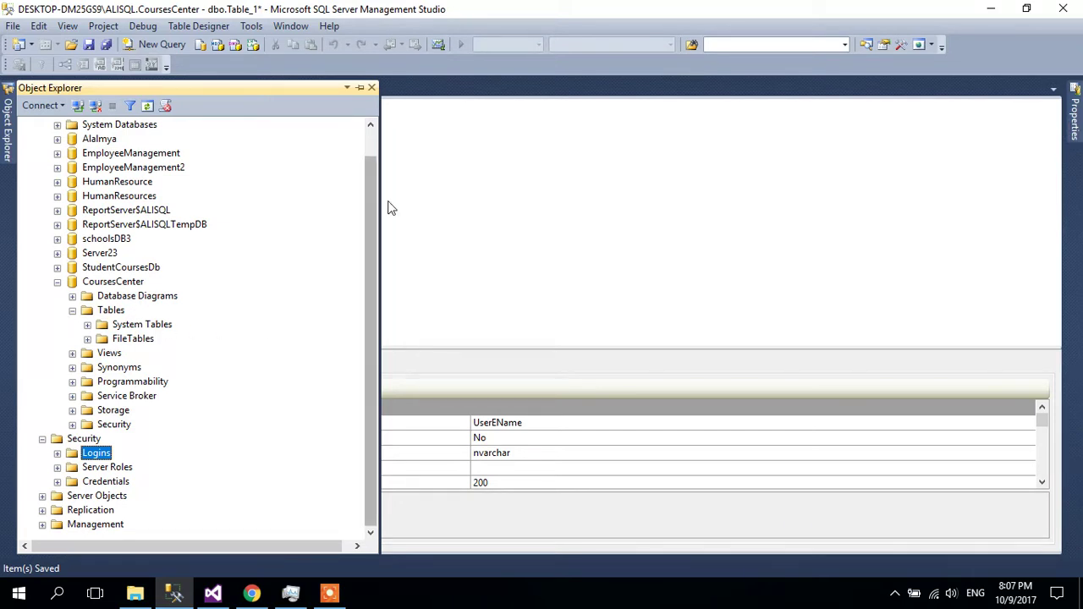
{"action": "left_click", "coordinate": [464, 221]}
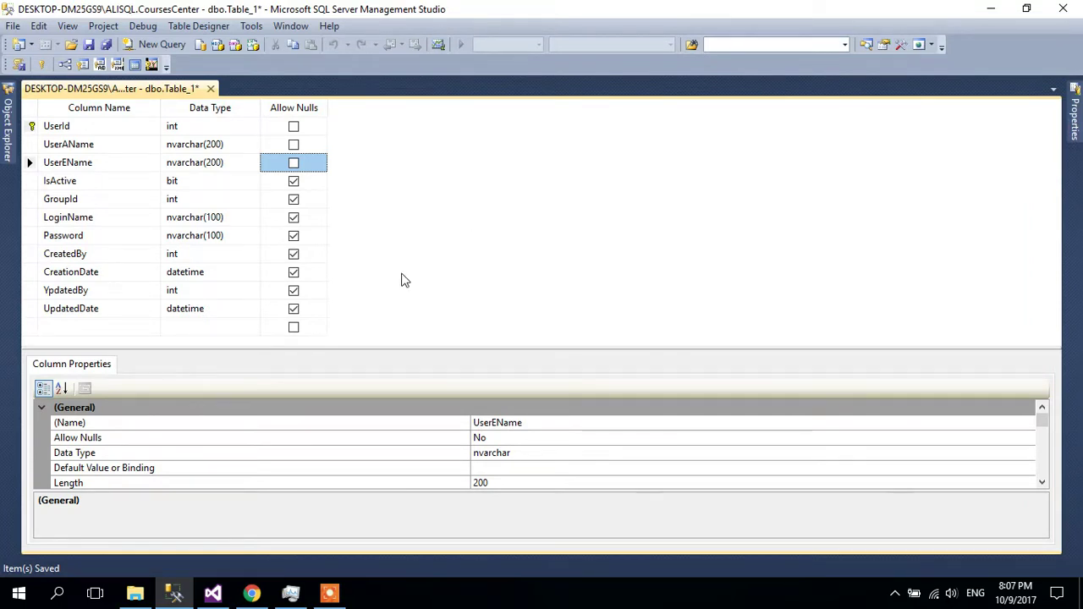
{"action": "left_click", "coordinate": [85, 328]}
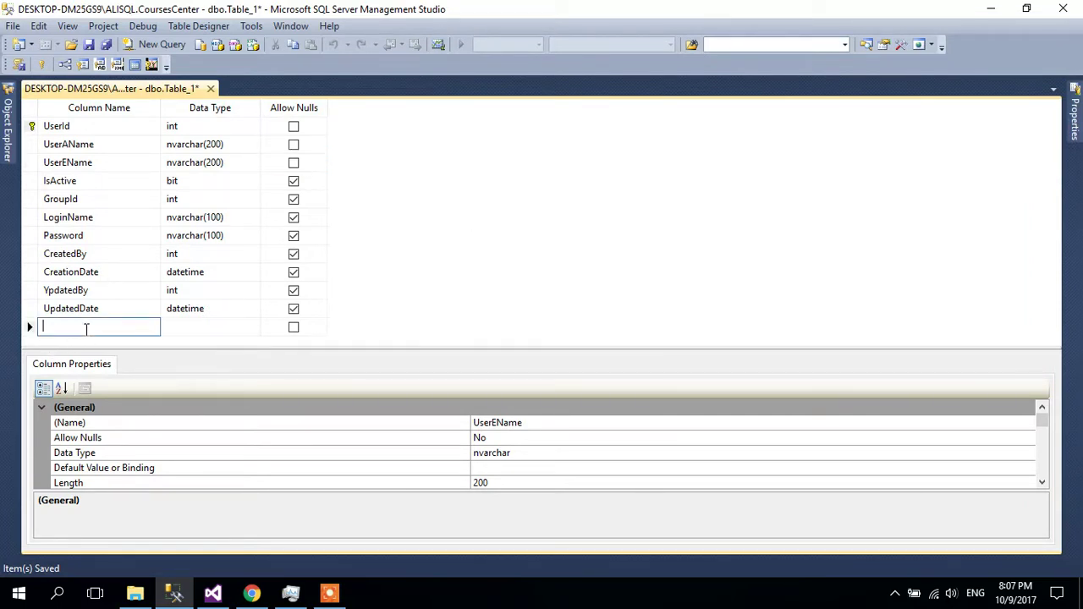
{"action": "type", "text": "Is"}
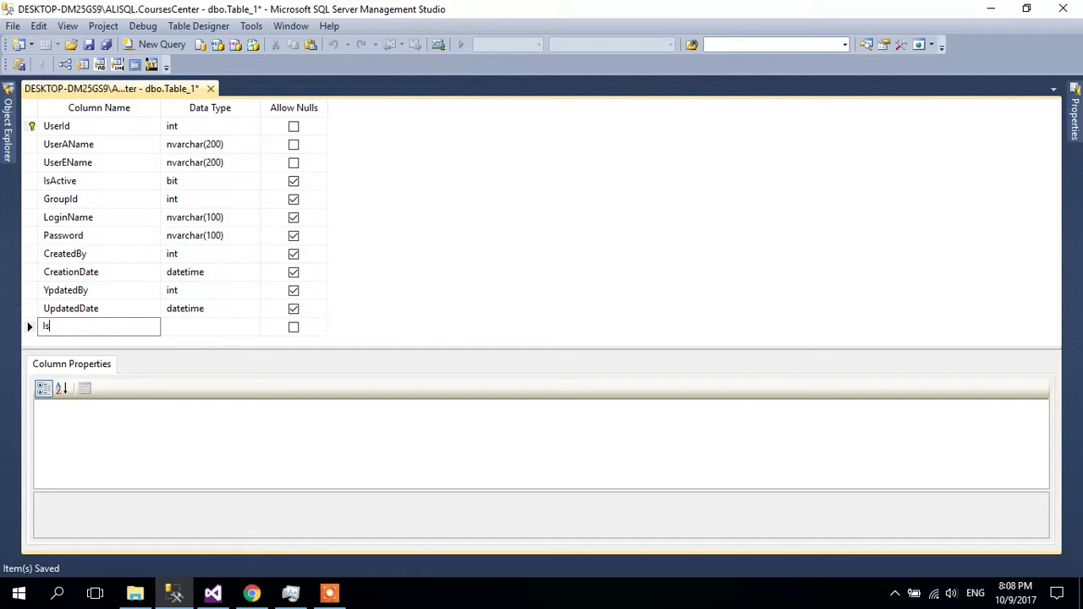
{"action": "key", "text": "BackSpace"}
{"action": "key", "text": "BackSpace"}
{"action": "key", "text": "Escape"}
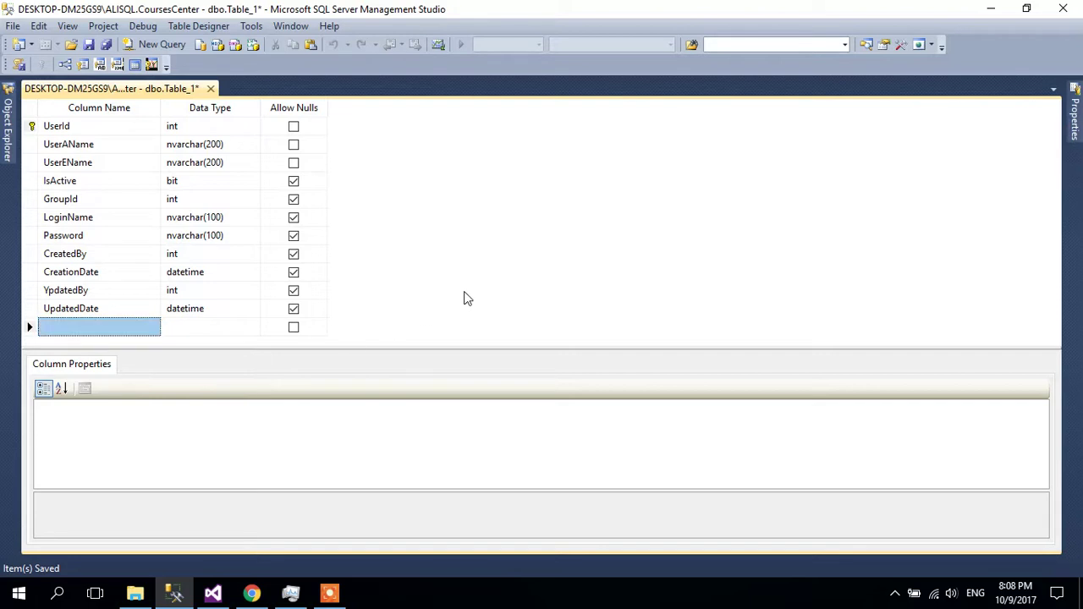
- Disallow nulls for the IsActive, GroupId, LoginName, Password, CreatedBy and CreationDate columns
{"action": "left_click", "coordinate": [293, 182]}
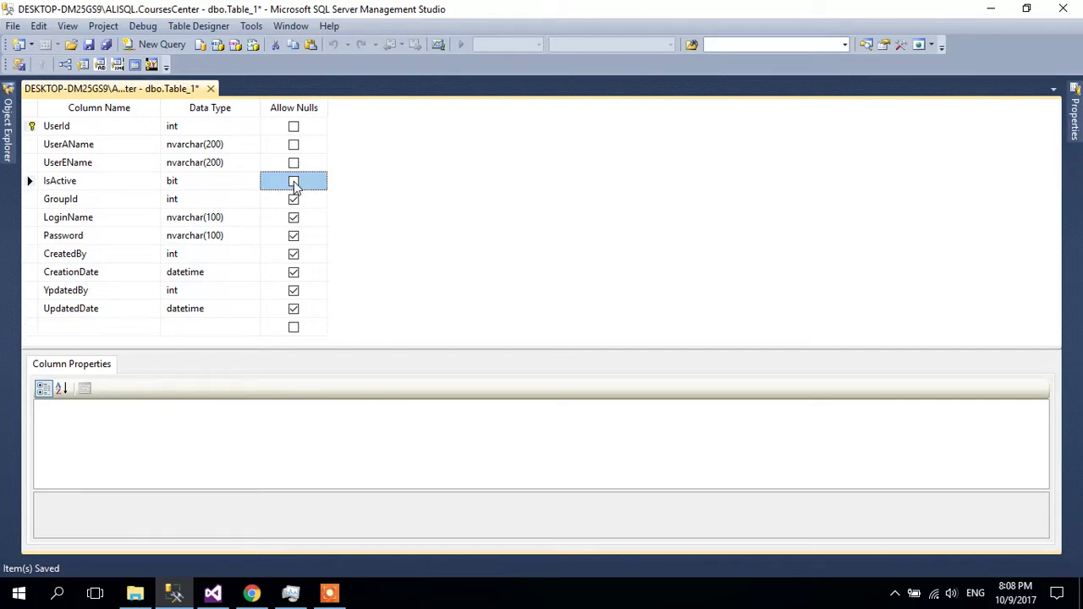
{"action": "left_click", "coordinate": [293, 200]}
{"action": "left_click", "coordinate": [293, 217]}
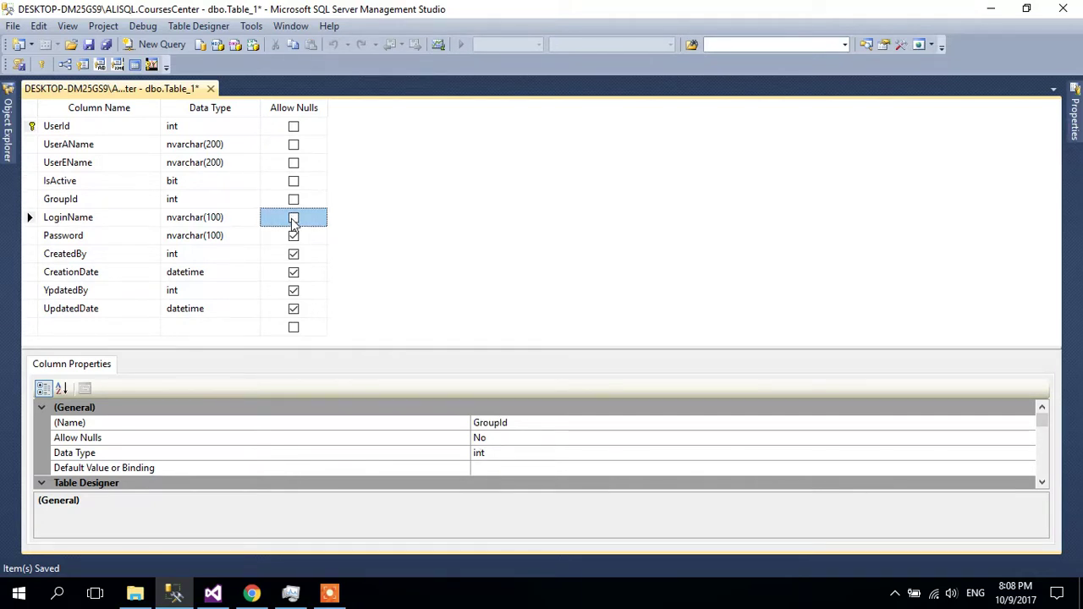
{"action": "left_click", "coordinate": [293, 237]}
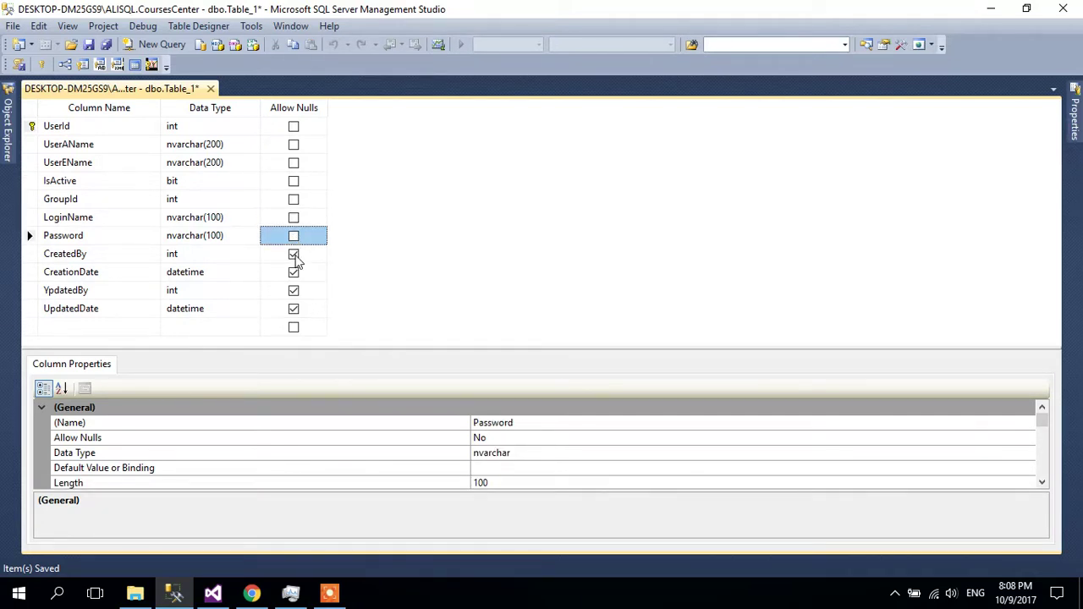
{"action": "left_click", "coordinate": [294, 254]}
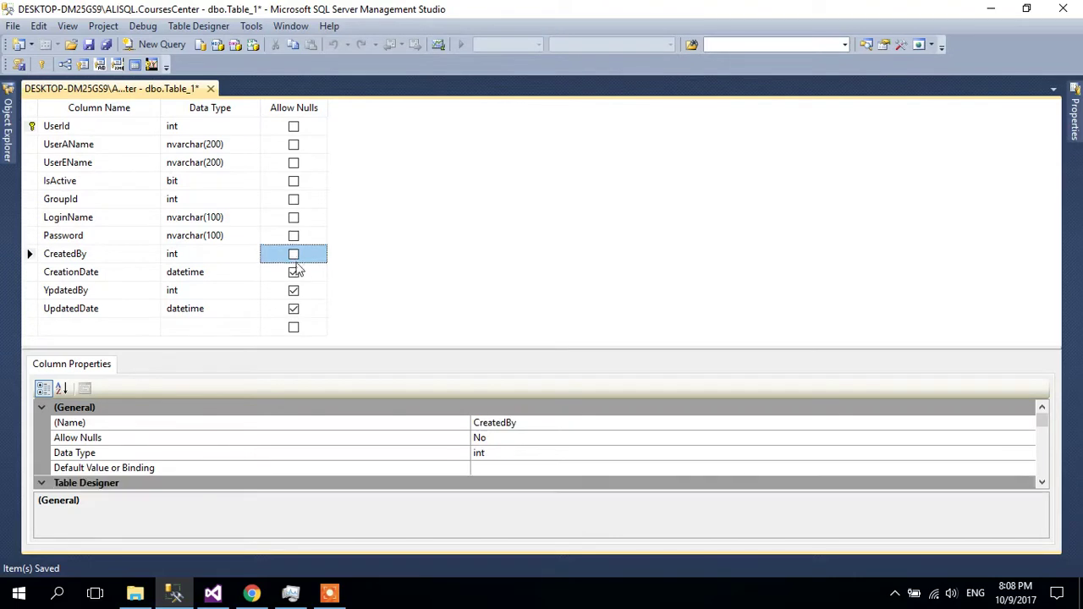
{"action": "left_click", "coordinate": [293, 272]}
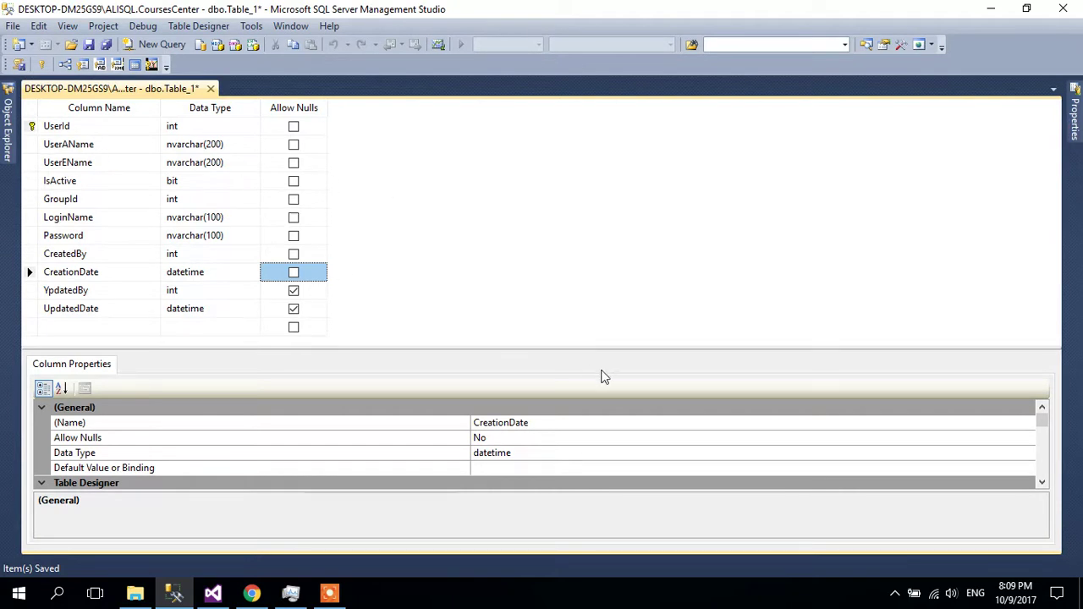
- Make UserId an identity column by setting Is Identity to Yes in its identity specification
{"action": "left_click_drag", "start_coordinate": [538, 348], "coordinate": [527, 217]}
{"action": "scroll", "coordinate": [357, 350], "scroll_direction": "down", "scroll_amount": 3}
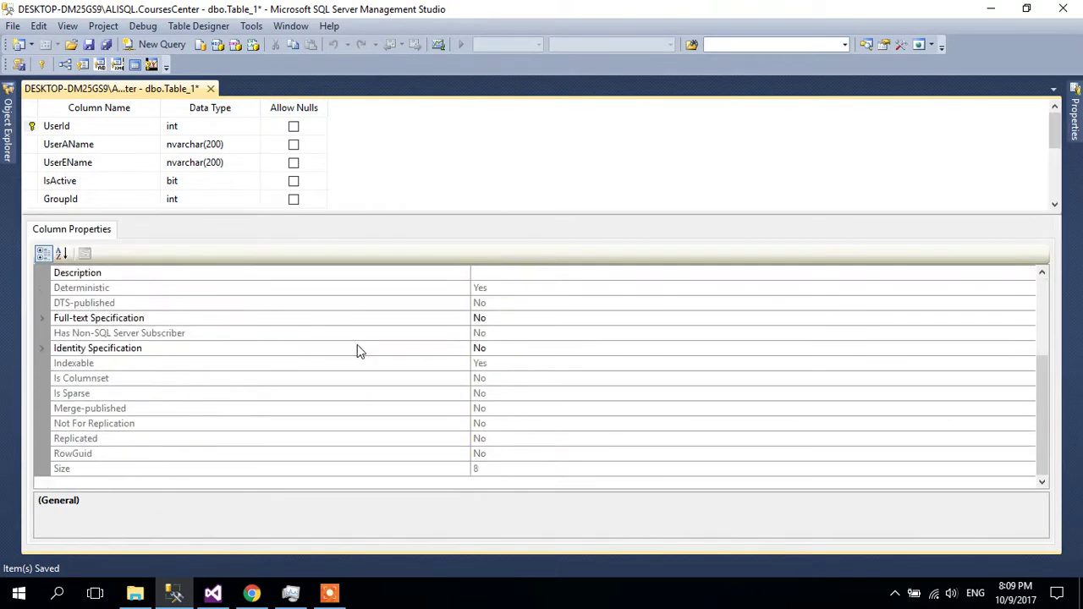
{"action": "left_click", "coordinate": [30, 127]}
{"action": "scroll", "coordinate": [141, 393], "scroll_direction": "down", "scroll_amount": 1}
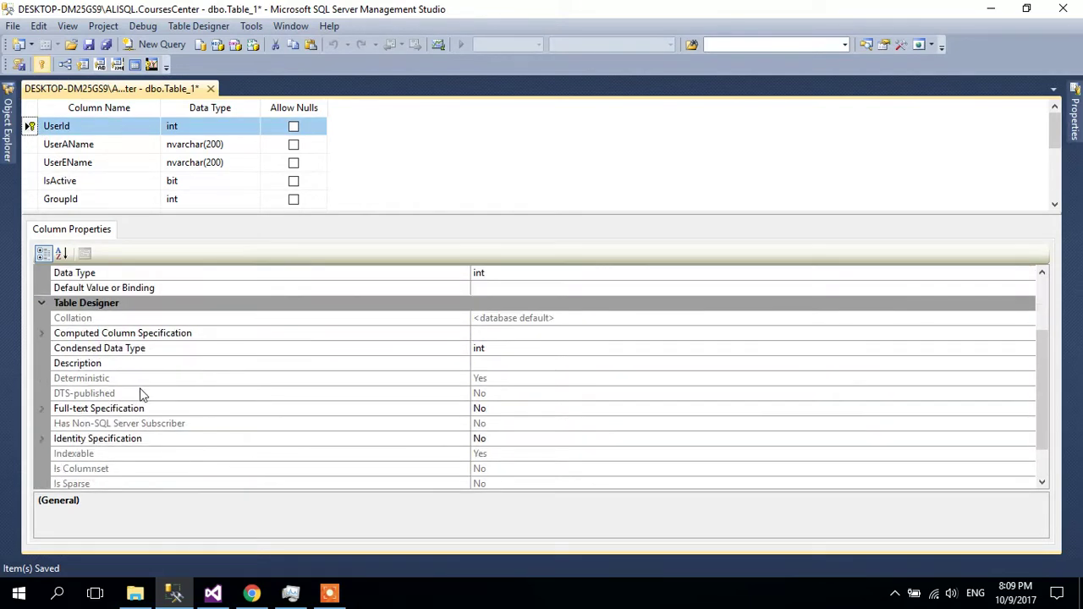
{"action": "scroll", "coordinate": [142, 393], "scroll_direction": "down", "scroll_amount": 2}
{"action": "left_click", "coordinate": [40, 349]}
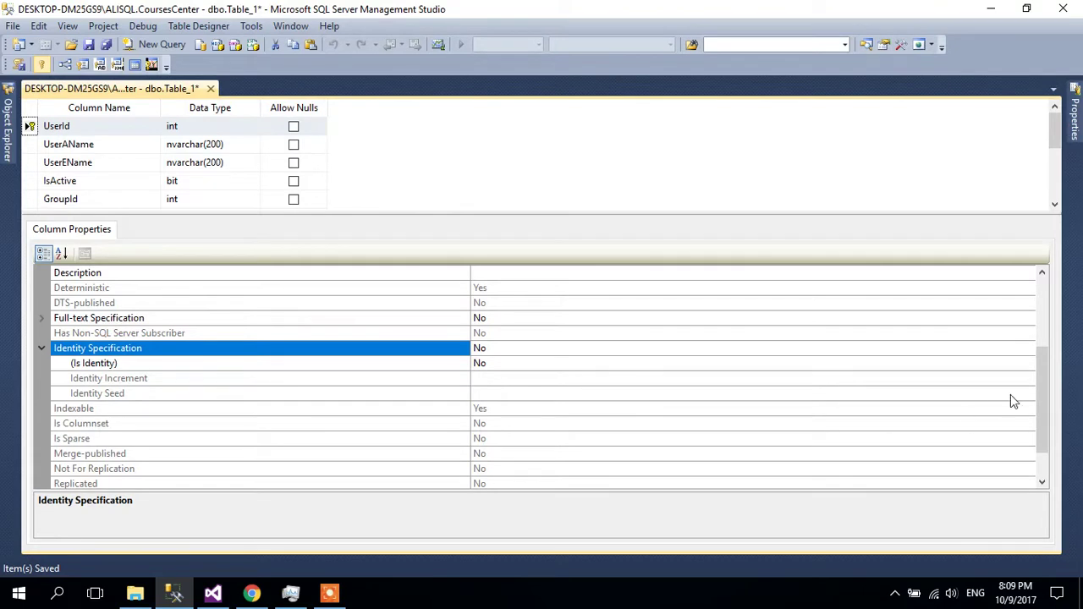
{"action": "left_click", "coordinate": [1027, 363]}
{"action": "left_click", "coordinate": [1027, 363]}
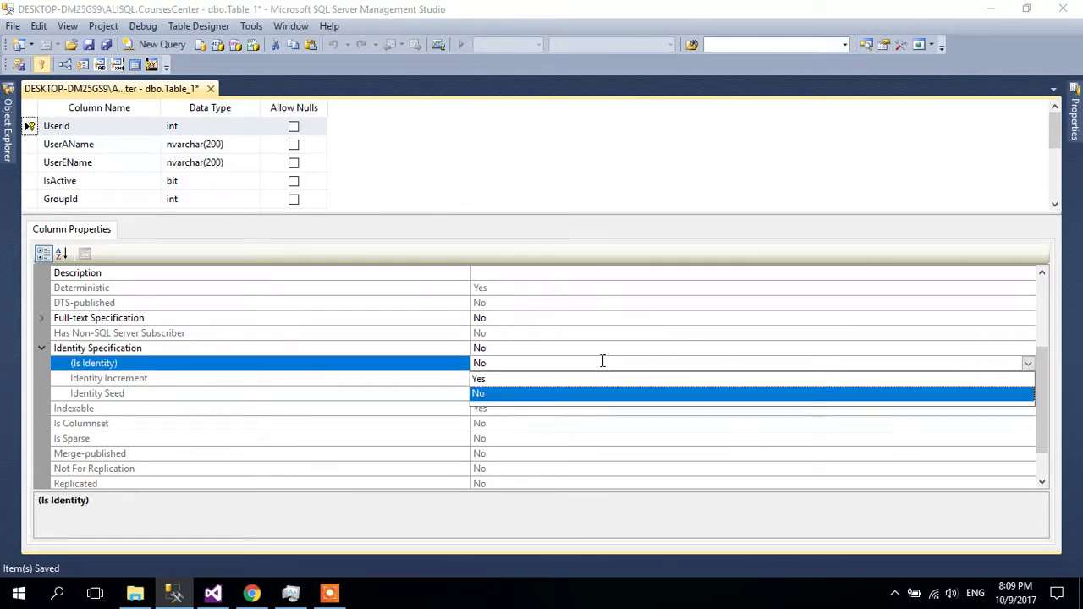
{"action": "left_click", "coordinate": [516, 379]}
{"action": "left_click", "coordinate": [611, 207]}
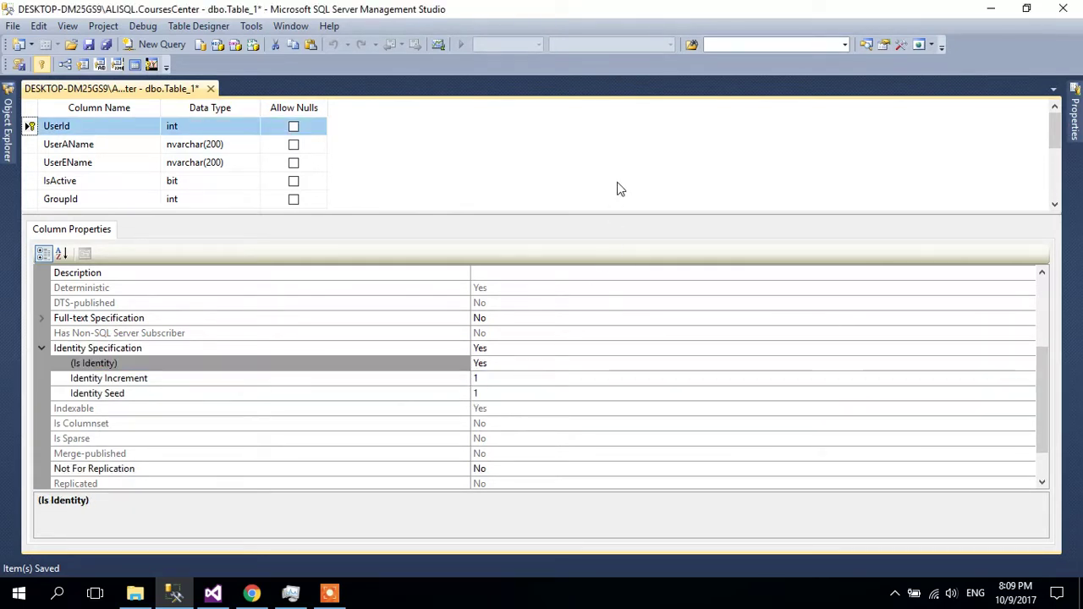
- Save the new table under the name TbUsers
{"action": "key", "text": "ctrl+s"}
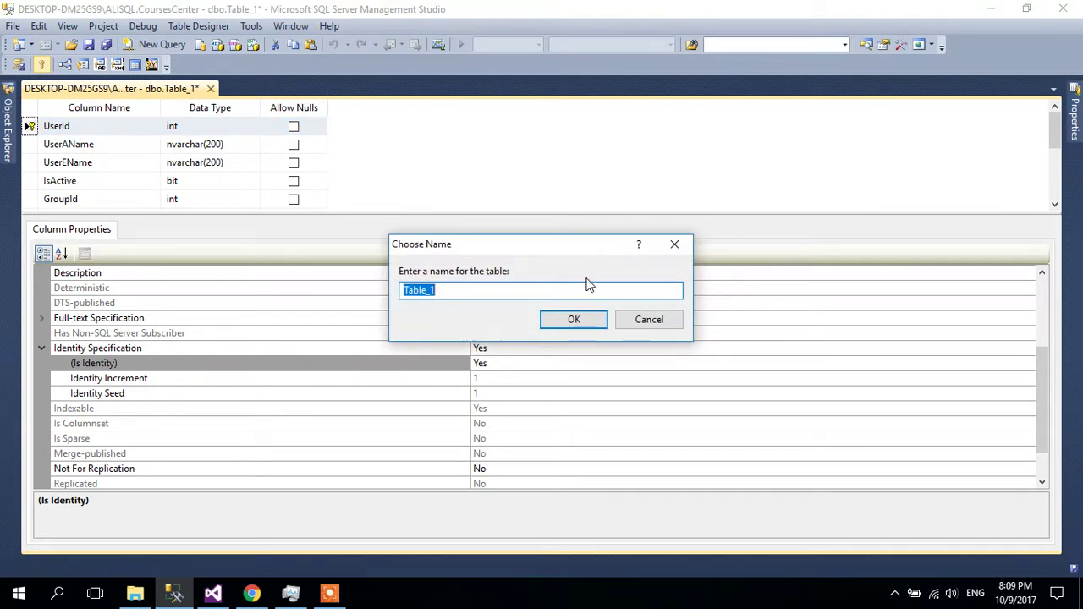
{"action": "type", "text": "TbU"}
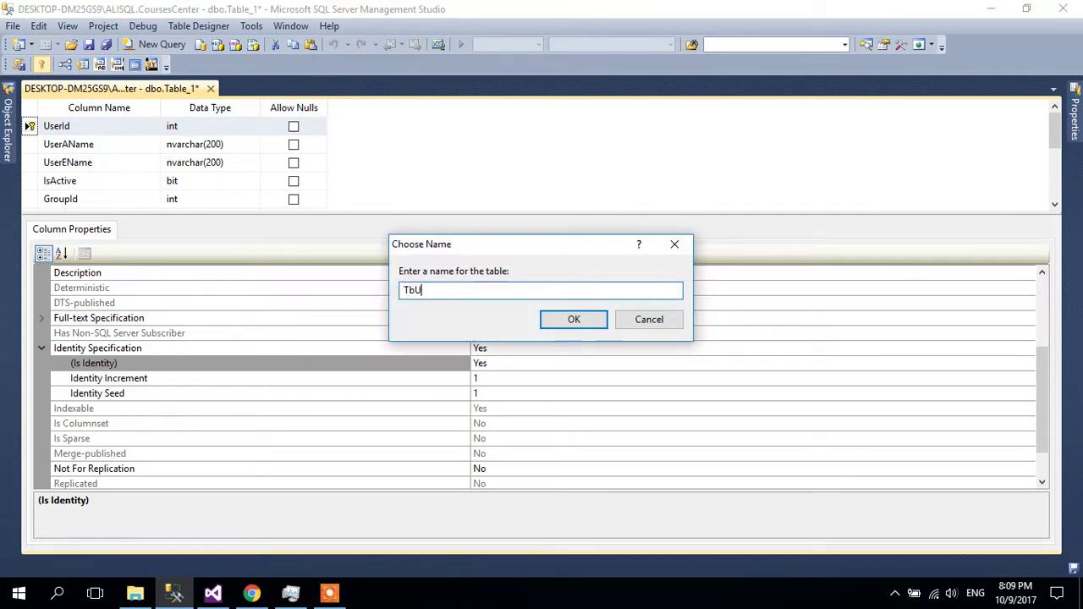
{"action": "type", "text": "sers"}
{"action": "key", "text": "Return"}
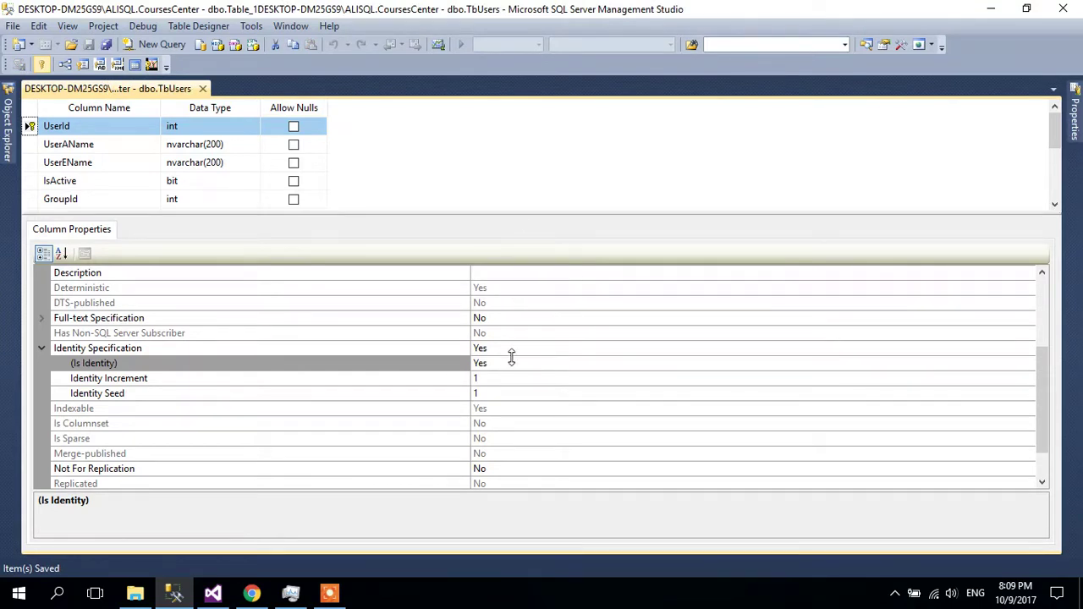
- Add a new foreign key relationship to TbUsers and open its tables and columns specification
{"action": "left_click_drag", "start_coordinate": [511, 357], "coordinate": [511, 359]}
{"action": "right_click", "coordinate": [423, 212]}
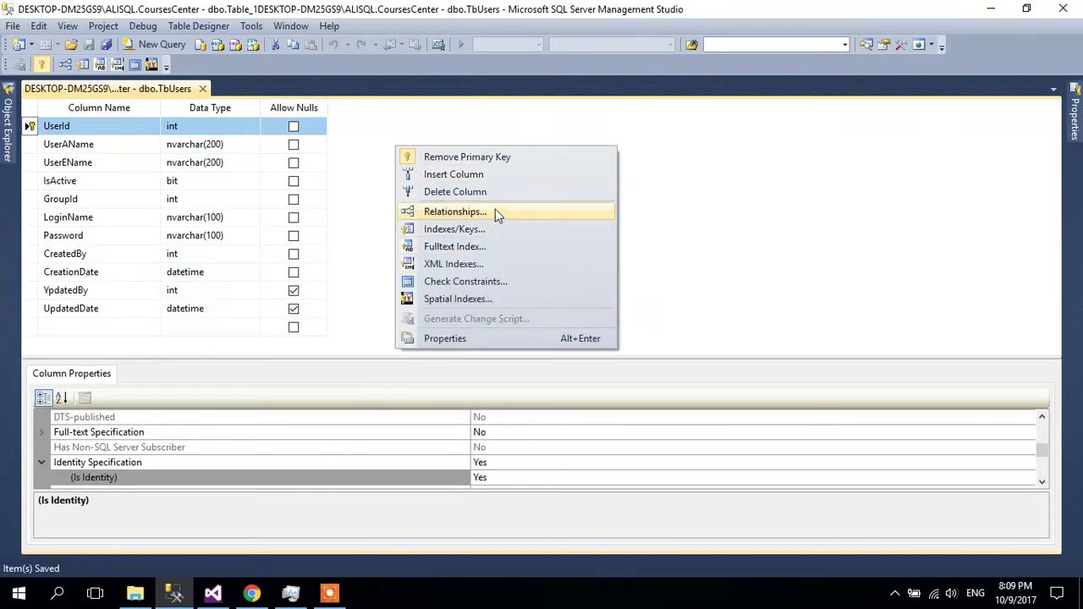
{"action": "left_click", "coordinate": [495, 211]}
{"action": "left_click", "coordinate": [330, 423]}
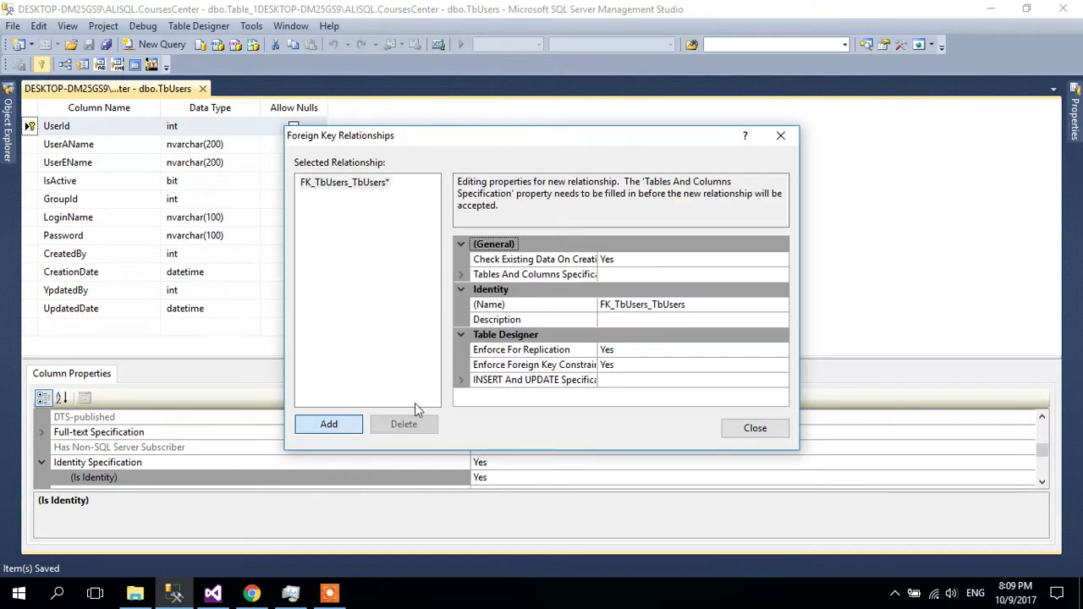
{"action": "left_click", "coordinate": [780, 273]}
{"action": "left_click", "coordinate": [780, 273]}
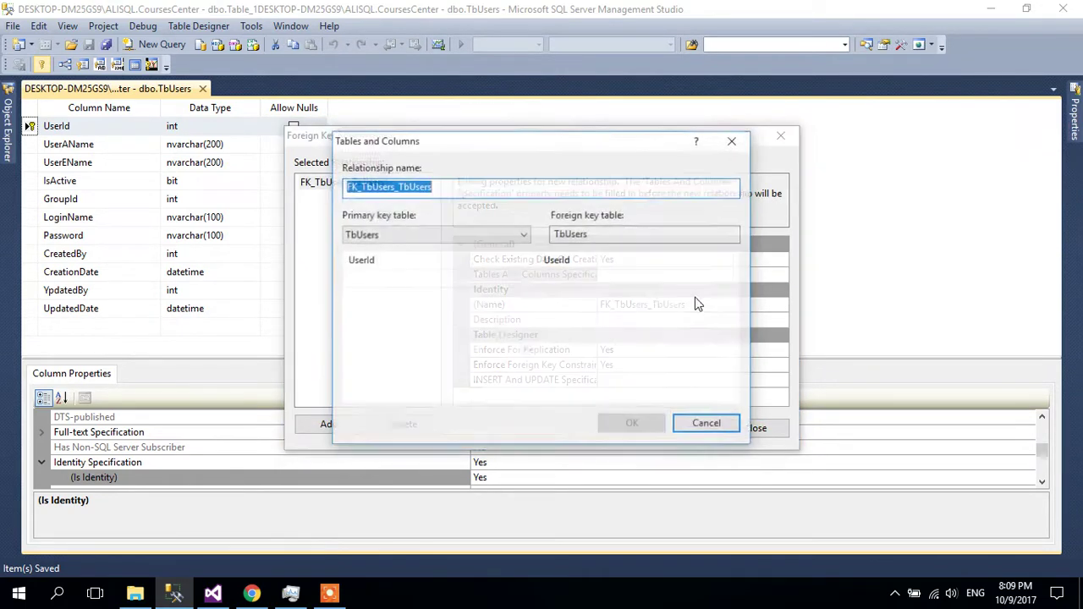
- Set TbGroups as the relationship's primary key table with GroupId as its key column
{"action": "left_click", "coordinate": [454, 237]}
{"action": "left_click", "coordinate": [454, 249]}
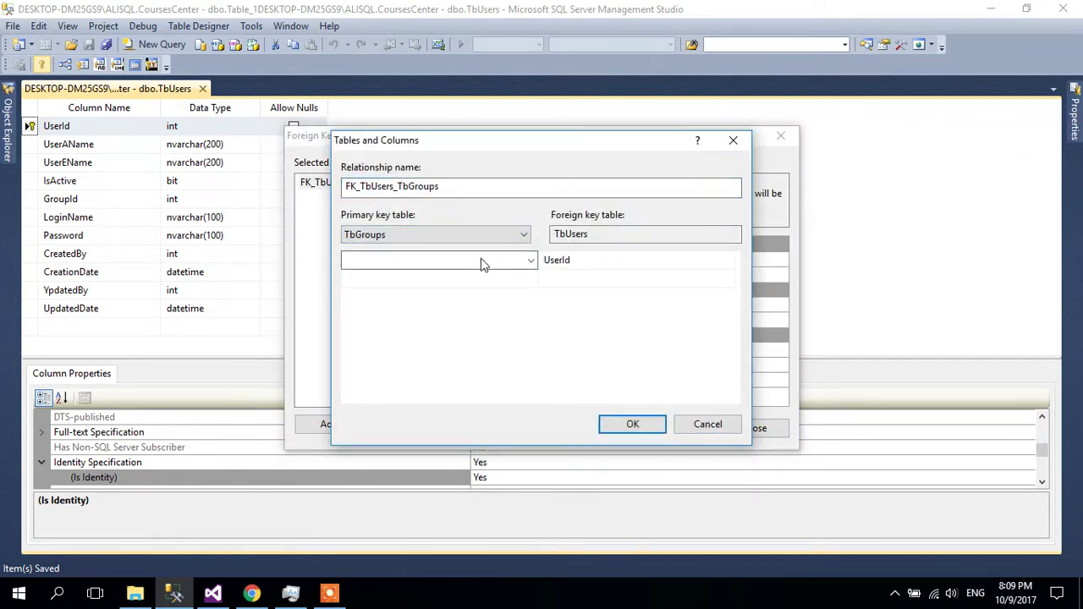
{"action": "left_click", "coordinate": [500, 262]}
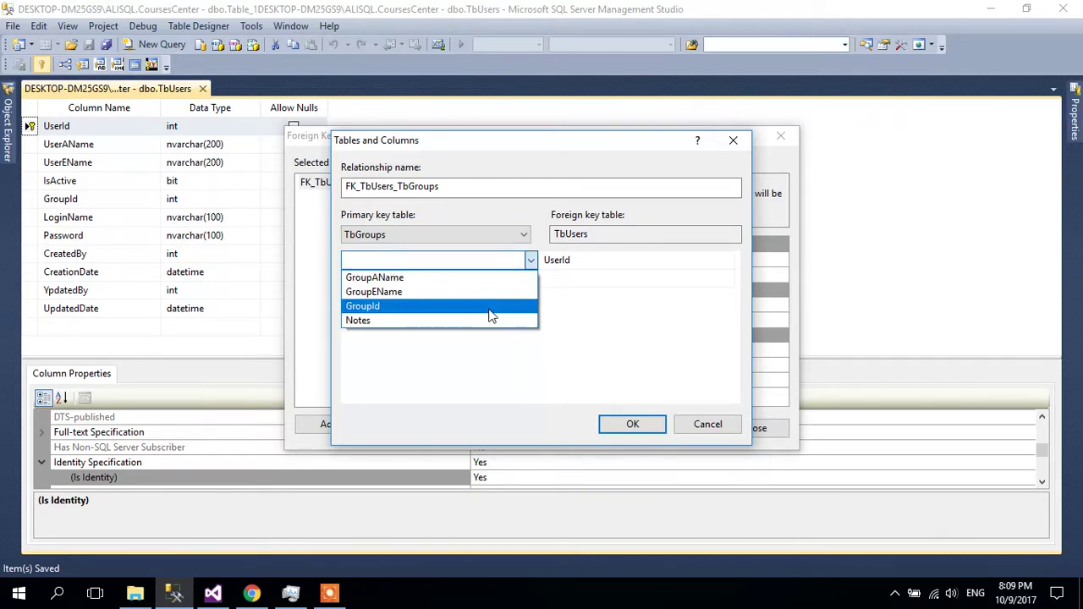
{"action": "left_click", "coordinate": [483, 308]}
- Set GroupId as the foreign key column in TbUsers, accept the relationship and save the table changes
{"action": "left_click", "coordinate": [641, 261]}
{"action": "scroll", "coordinate": [633, 312], "scroll_direction": "up", "scroll_amount": 2}
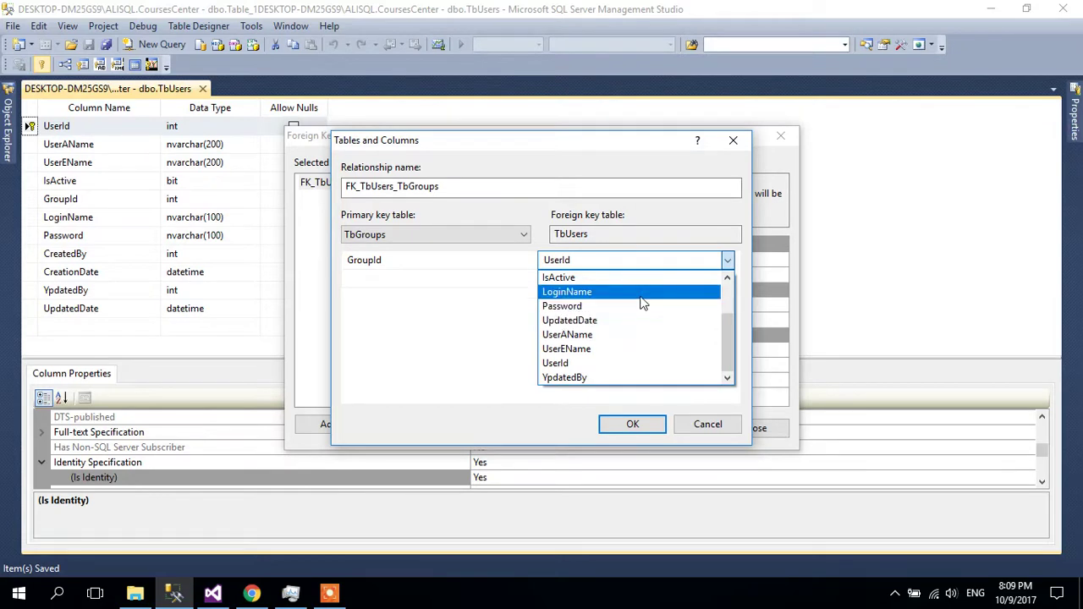
{"action": "scroll", "coordinate": [641, 325], "scroll_direction": "up", "scroll_amount": 2}
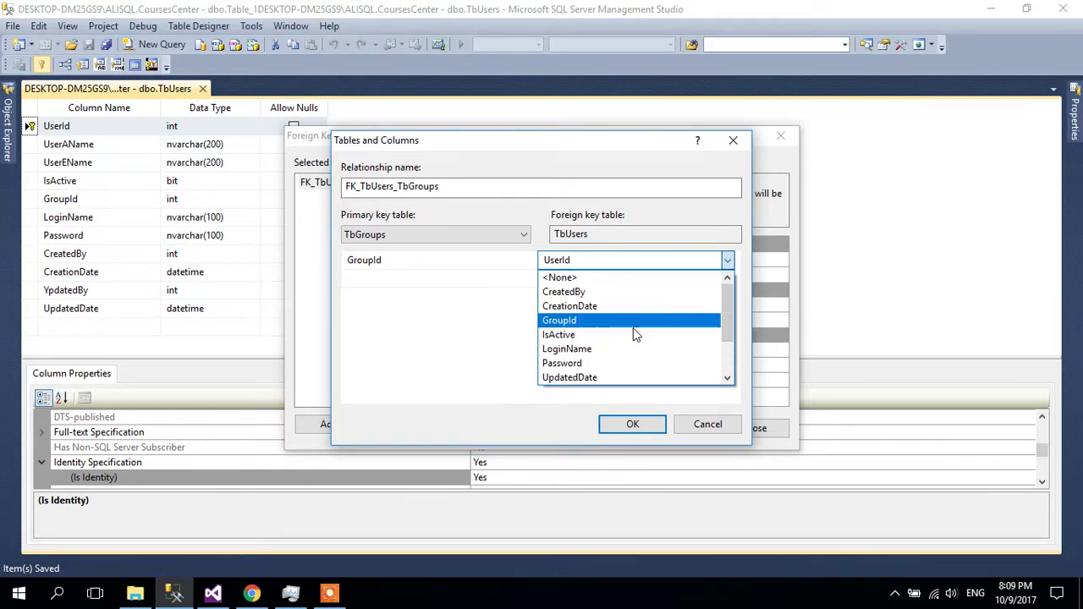
{"action": "left_click", "coordinate": [622, 322]}
{"action": "left_click", "coordinate": [632, 426]}
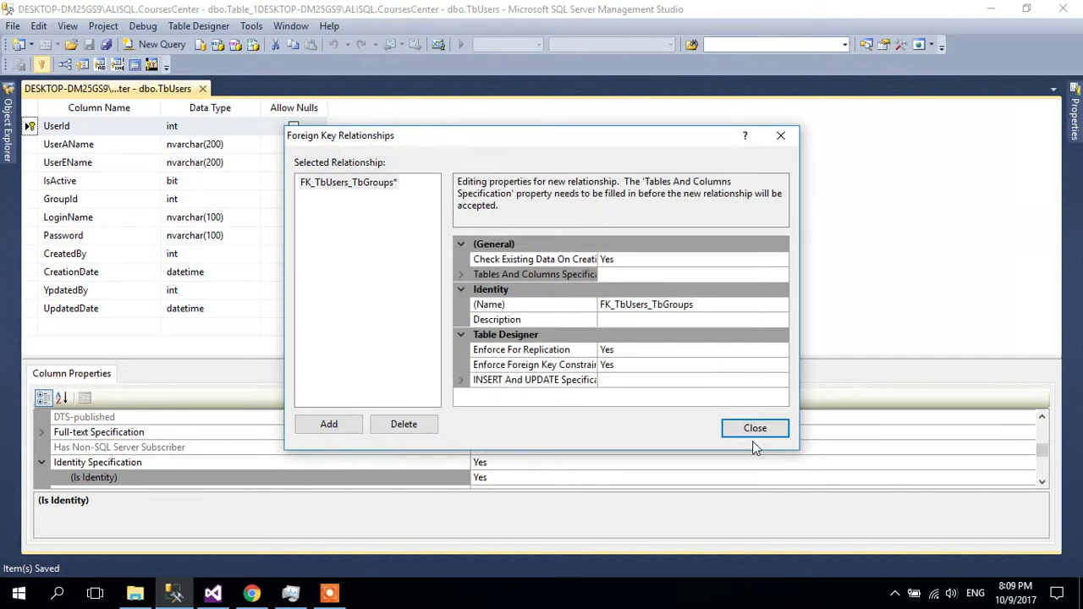
{"action": "left_click", "coordinate": [753, 429]}
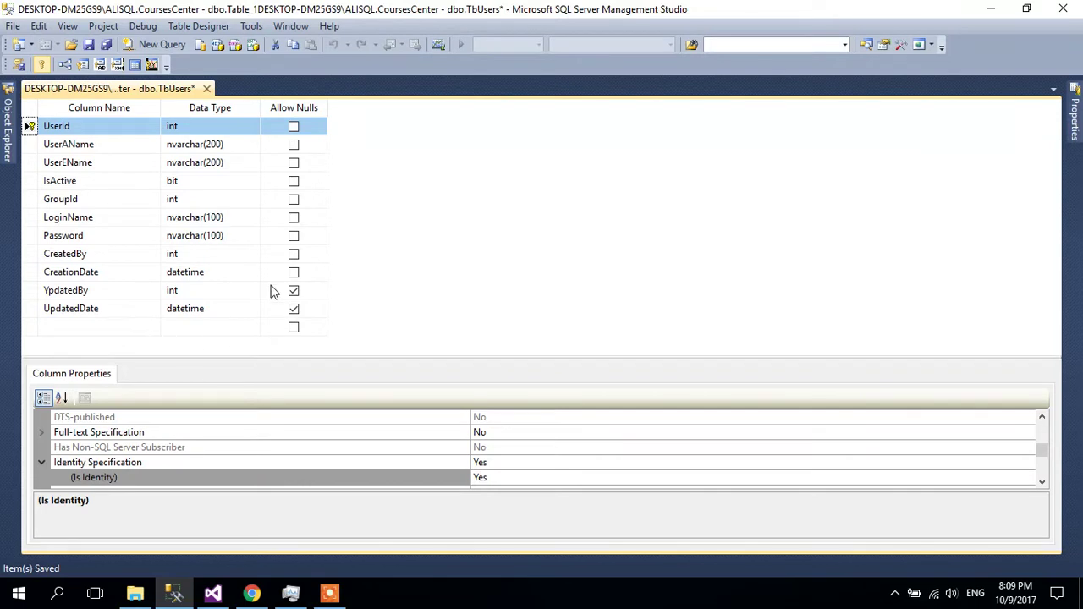
{"action": "key", "text": "ctrl+s"}
{"action": "left_click", "coordinate": [510, 432]}
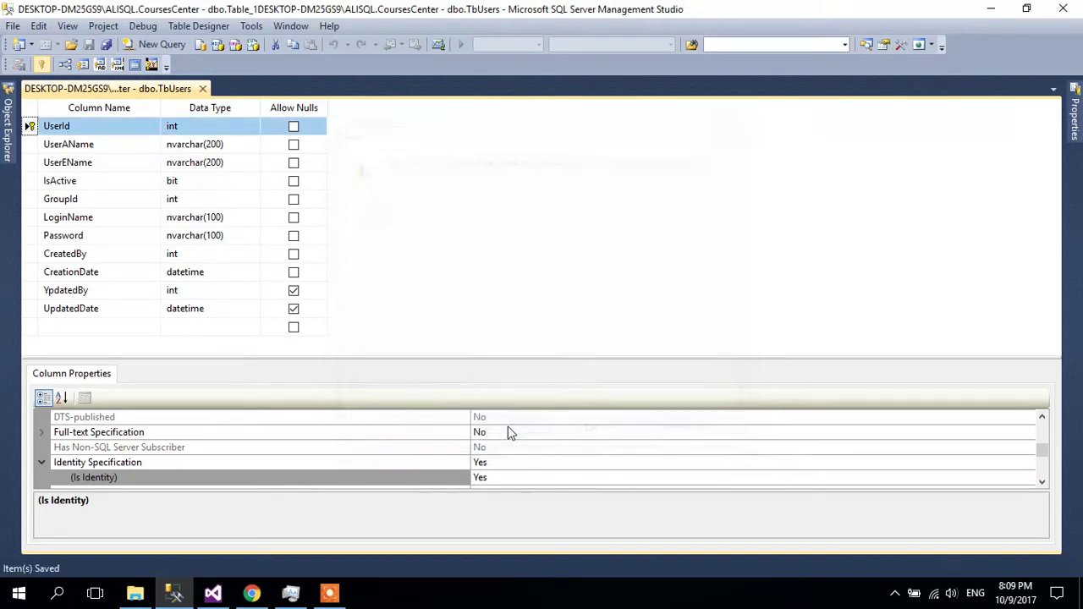
- Refresh the Tables folder of the CoursesCenter database and open the TbGroups table design
{"action": "left_click", "coordinate": [5, 142]}
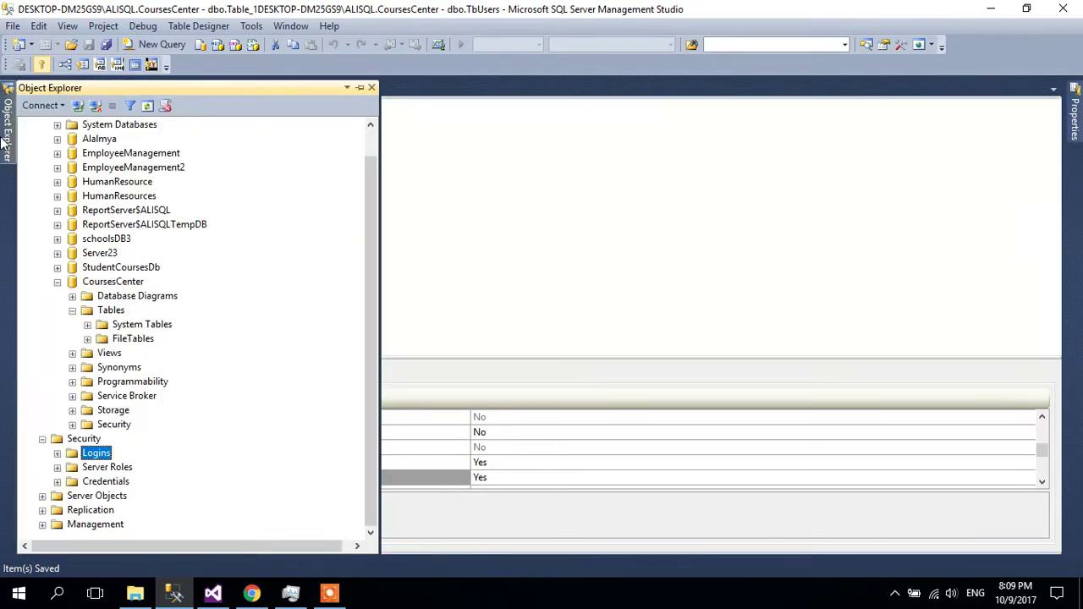
{"action": "left_click", "coordinate": [117, 312]}
{"action": "left_click", "coordinate": [148, 105]}
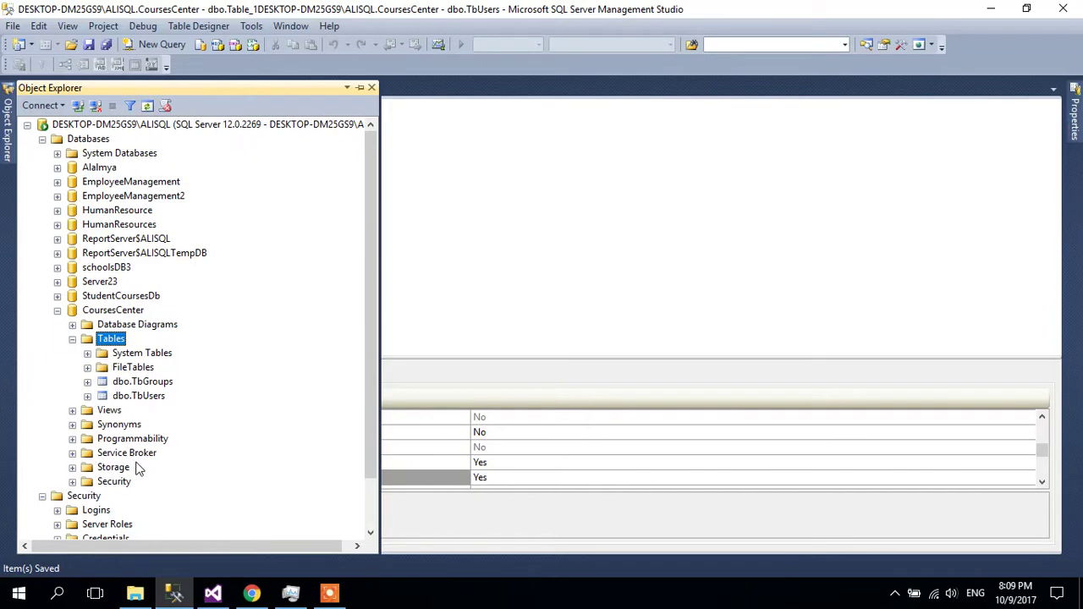
{"action": "right_click", "coordinate": [154, 382]}
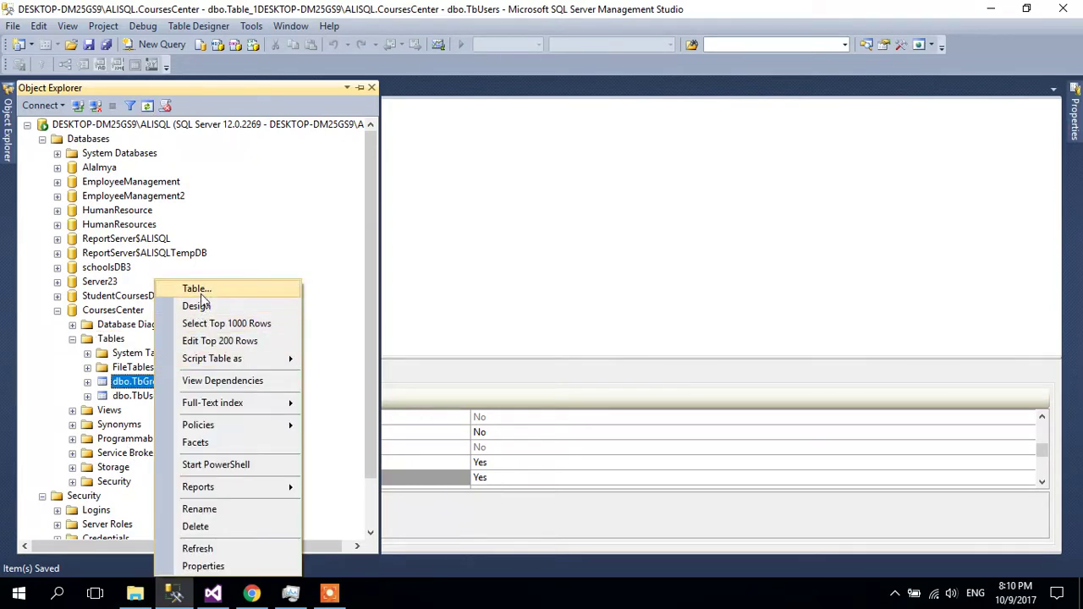
{"action": "left_click", "coordinate": [199, 305]}
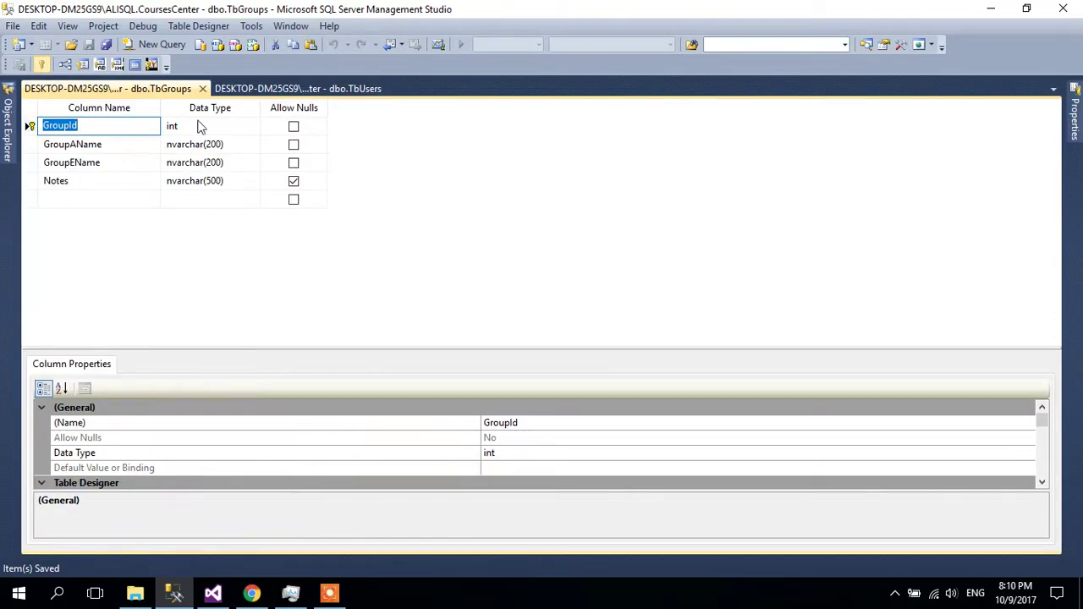
- Copy the CreatedBy, CreationDate, YpdatedBy and UpdatedDate columns from TbUsers to the end of TbGroups
{"action": "left_click", "coordinate": [290, 89]}
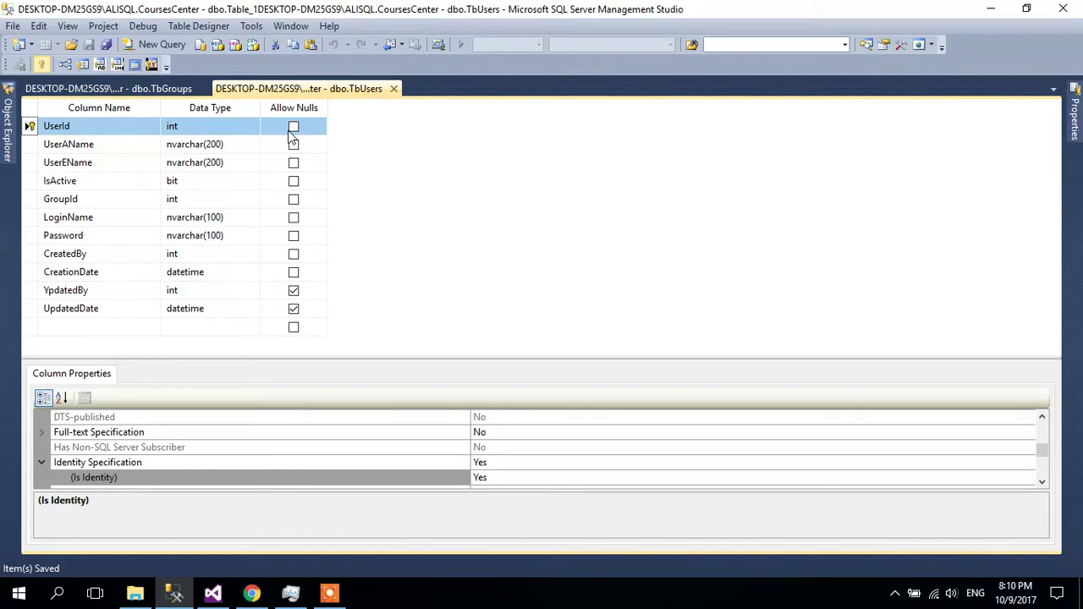
{"action": "left_click", "coordinate": [31, 253], "text": "ctrl"}
{"action": "left_click", "coordinate": [30, 273], "text": "ctrl"}
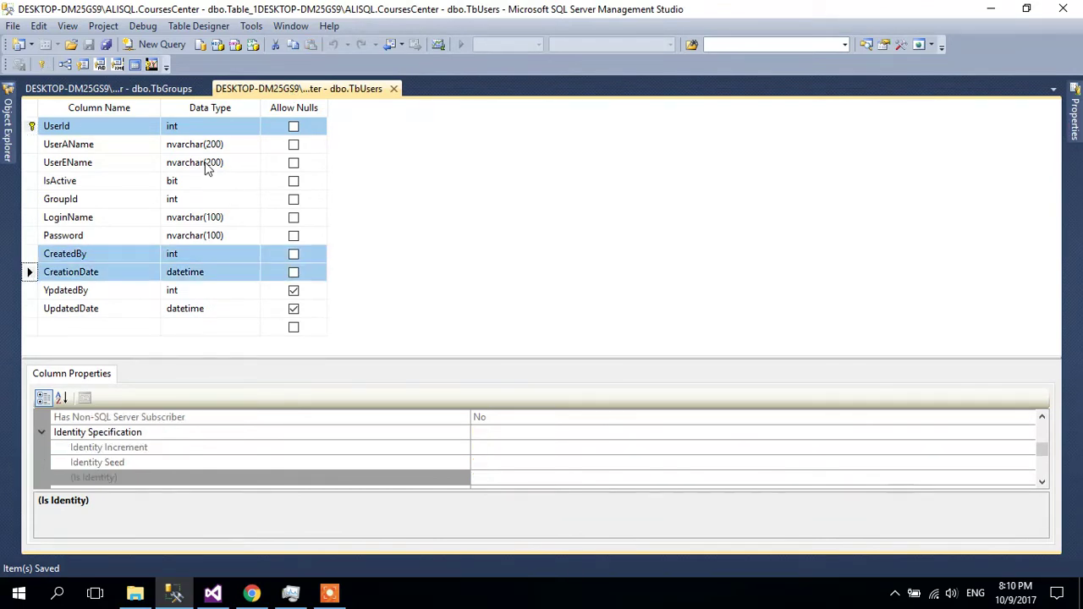
{"action": "left_click", "coordinate": [34, 127], "text": "ctrl"}
{"action": "left_click", "coordinate": [36, 293], "text": "ctrl"}
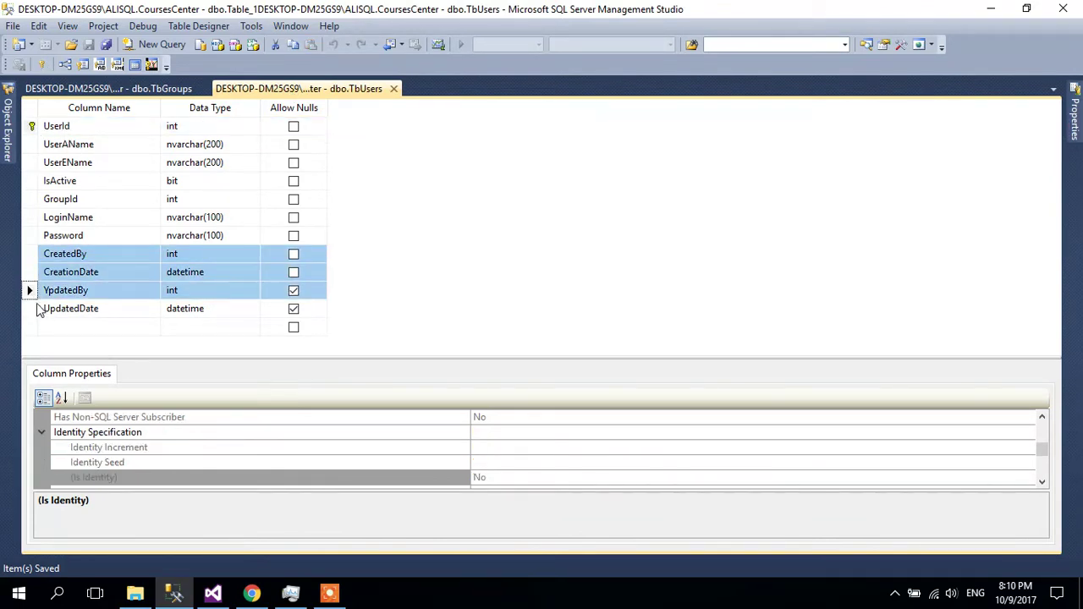
{"action": "left_click", "coordinate": [38, 308]}
{"action": "left_click", "coordinate": [31, 309]}
{"action": "left_click_drag", "start_coordinate": [31, 309], "coordinate": [31, 254]}
{"action": "left_click", "coordinate": [108, 88]}
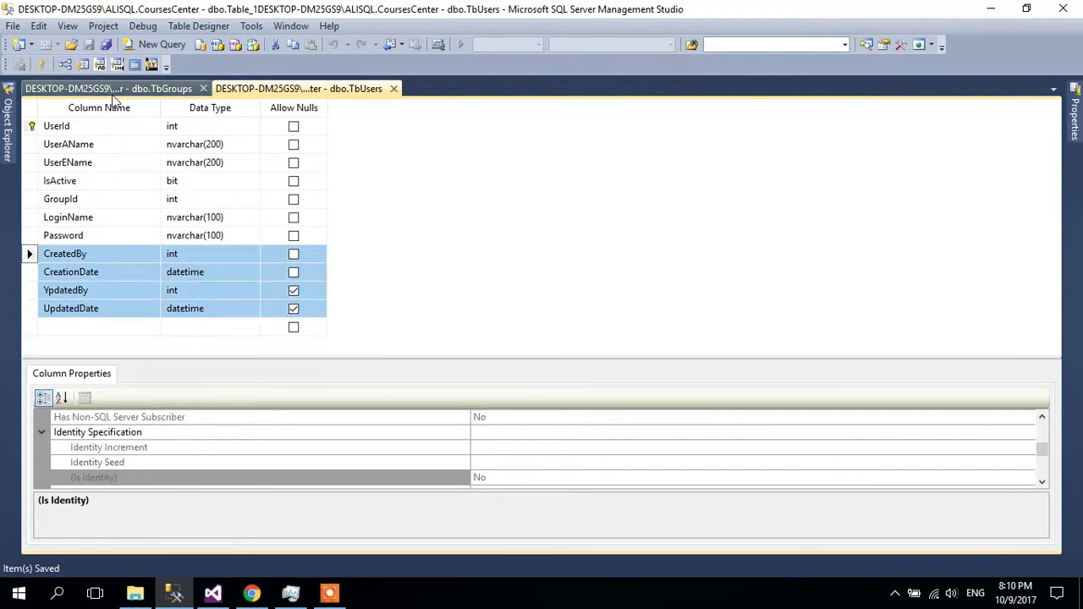
{"action": "left_click", "coordinate": [29, 199]}
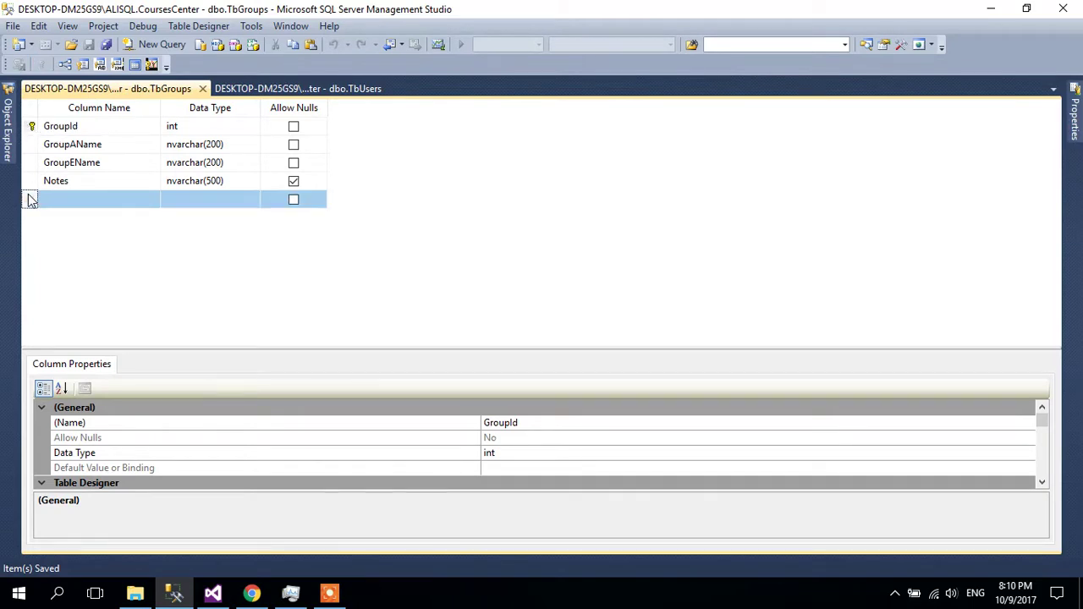
{"action": "key", "text": "ctrl+v"}
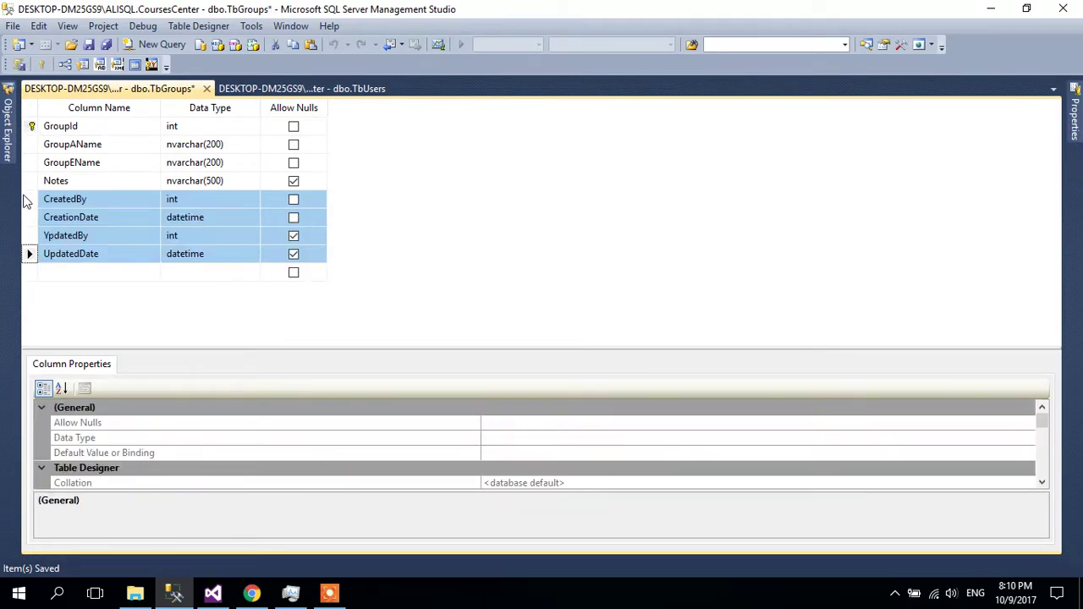
- Save the TbGroups table changes and close both table designs
{"action": "key", "text": "Up"}
{"action": "key", "text": "Up"}
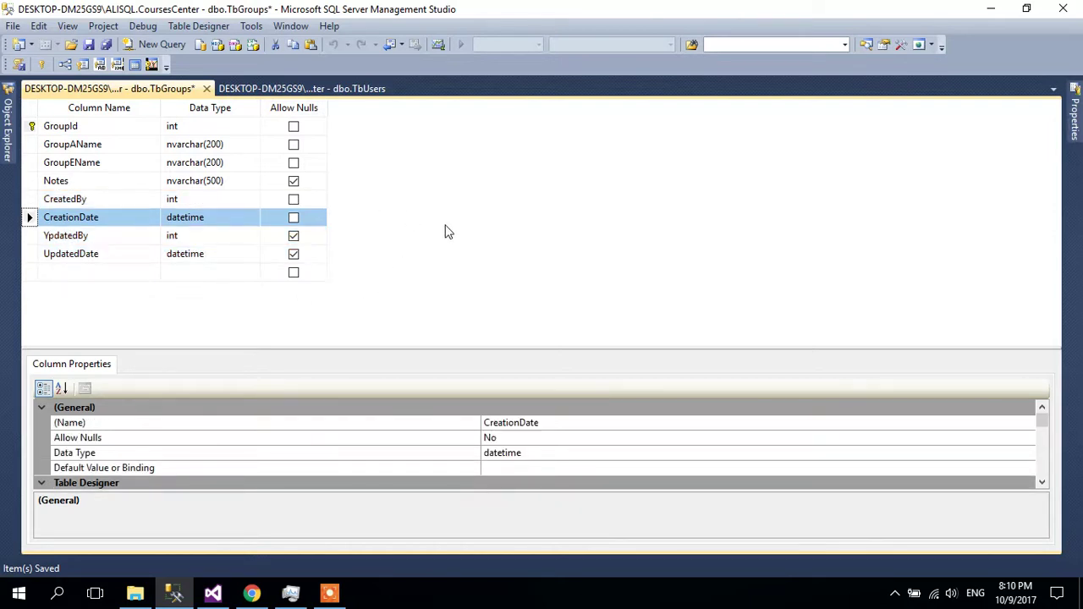
{"action": "key", "text": "ctrl+s"}
{"action": "left_click", "coordinate": [506, 433]}
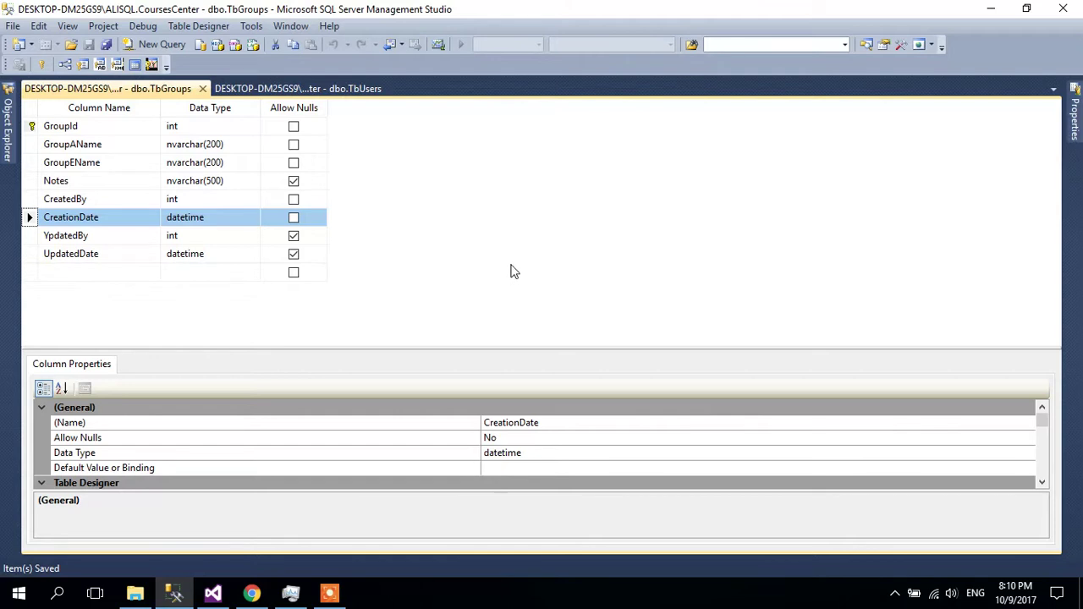
{"action": "left_click", "coordinate": [203, 89]}
{"action": "left_click", "coordinate": [204, 89]}
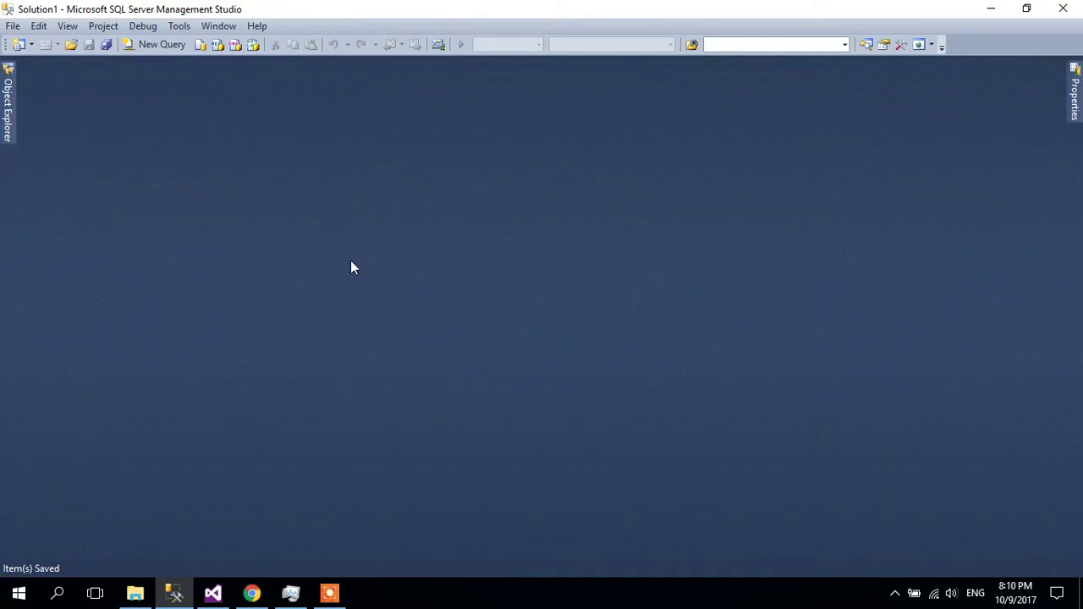
- Switch to the TraningCenter project in Visual Studio and locate the Sign In button in the Login.aspx markup
{"action": "left_click", "coordinate": [991, 10]}
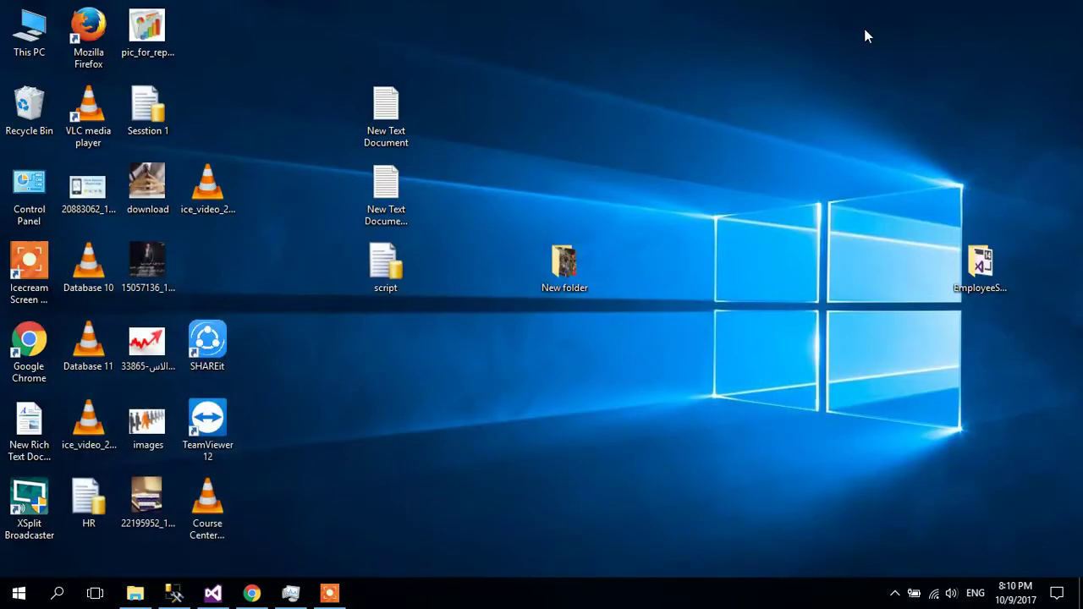
{"action": "left_click", "coordinate": [212, 593]}
{"action": "left_click", "coordinate": [454, 317]}
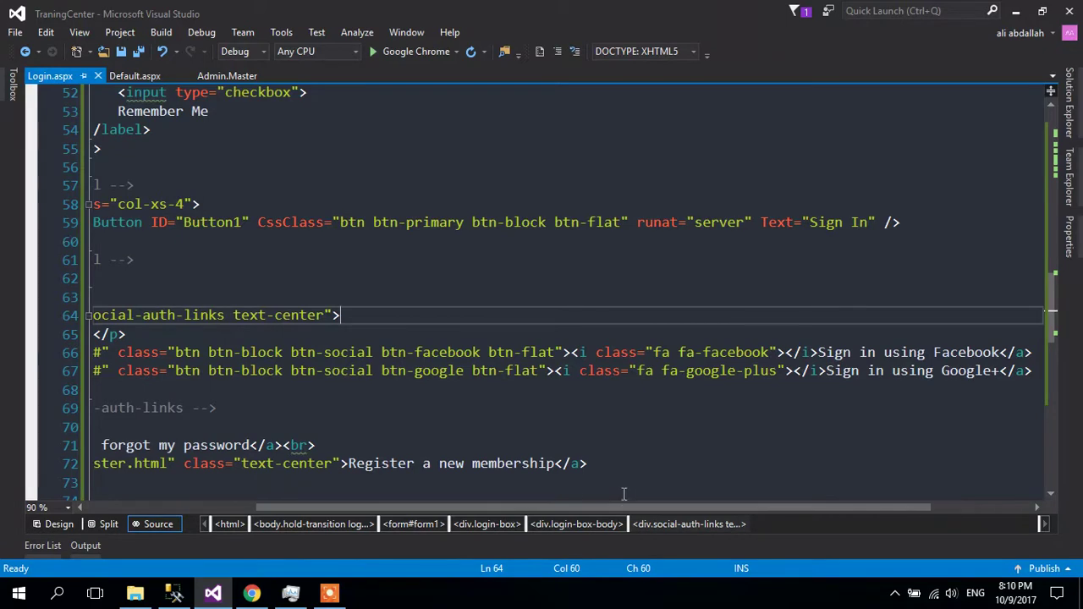
{"action": "scroll", "coordinate": [455, 319], "scroll_direction": "left", "scroll_amount": 3}
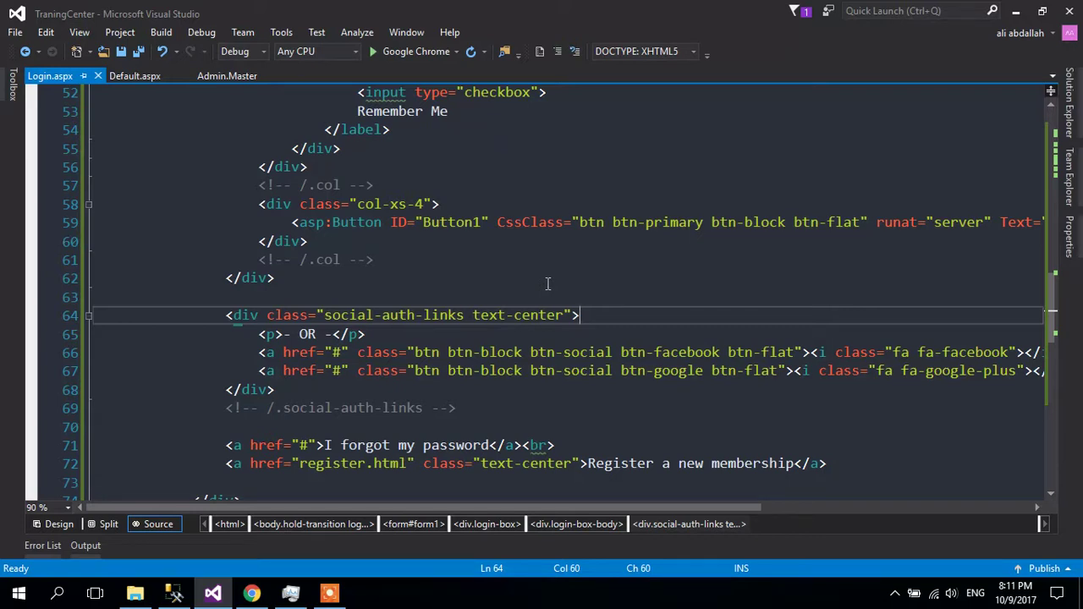
{"action": "scroll", "coordinate": [533, 280], "scroll_direction": "up", "scroll_amount": 4}
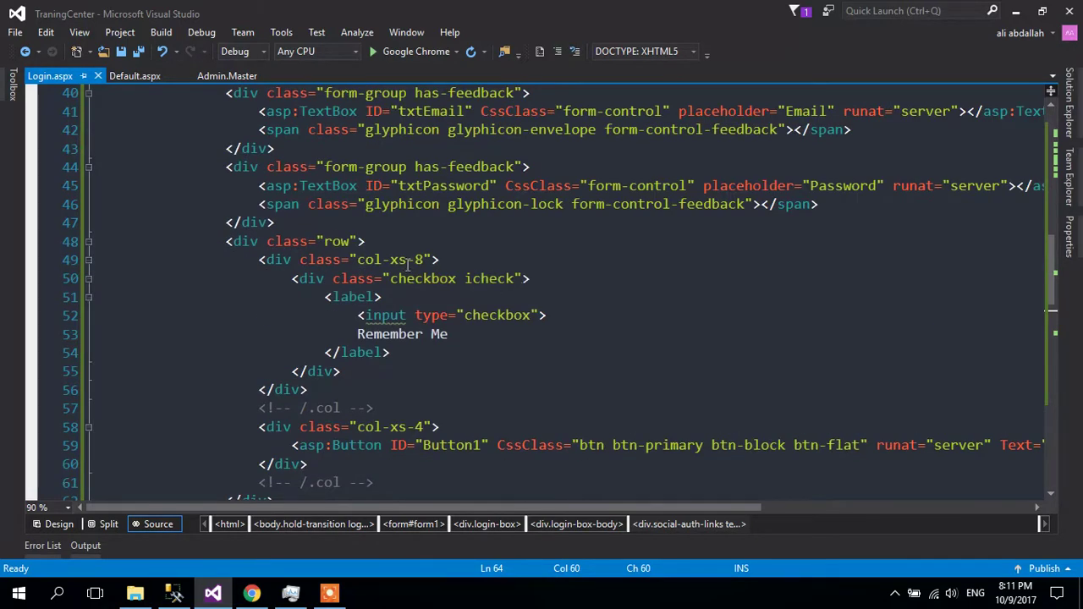
{"action": "scroll", "coordinate": [439, 335], "scroll_direction": "down", "scroll_amount": 7}
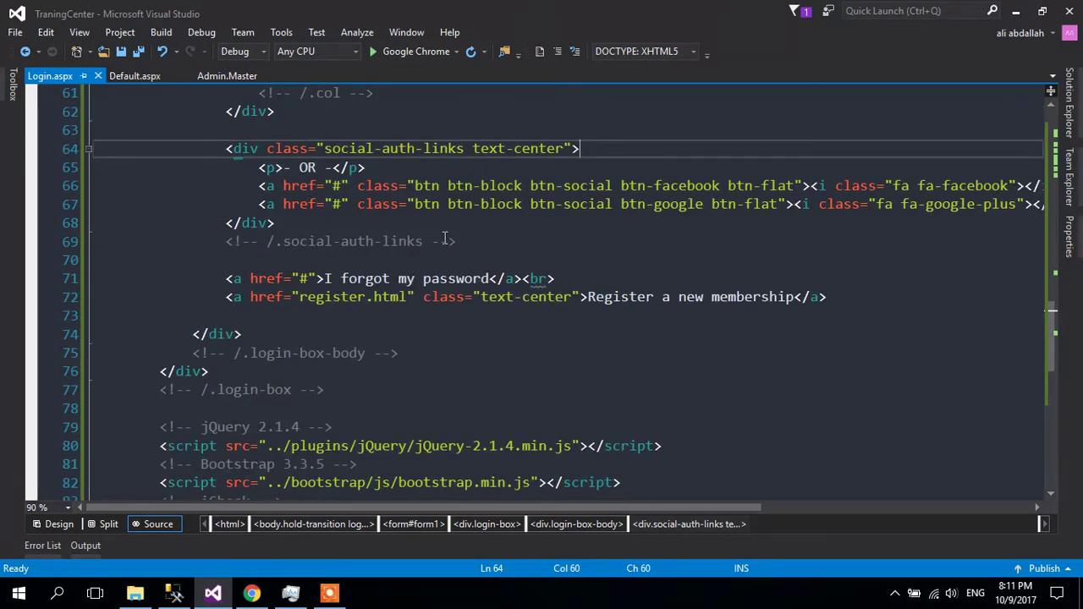
{"action": "scroll", "coordinate": [464, 241], "scroll_direction": "up", "scroll_amount": 2}
- Add an OnClick attribute with a new Button1_Click event handler to the Sign In button in Login.aspx
{"action": "left_click", "coordinate": [299, 167]}
{"action": "left_click_drag", "start_coordinate": [426, 507], "coordinate": [669, 343]}
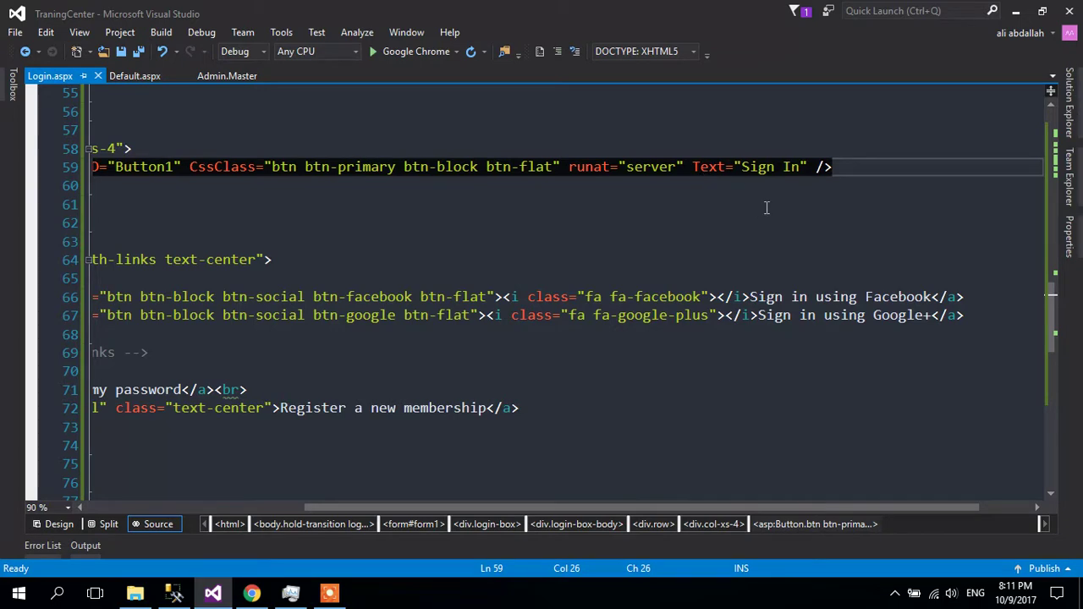
{"action": "left_click", "coordinate": [817, 167]}
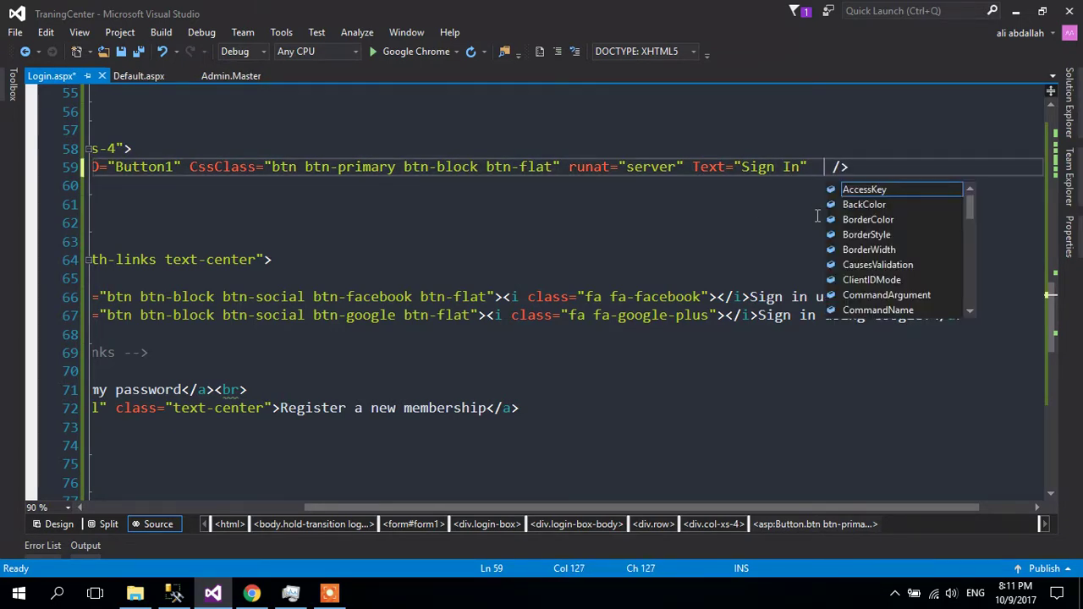
{"action": "type", "text": "OnClick="}
{"action": "key", "text": "Return"}
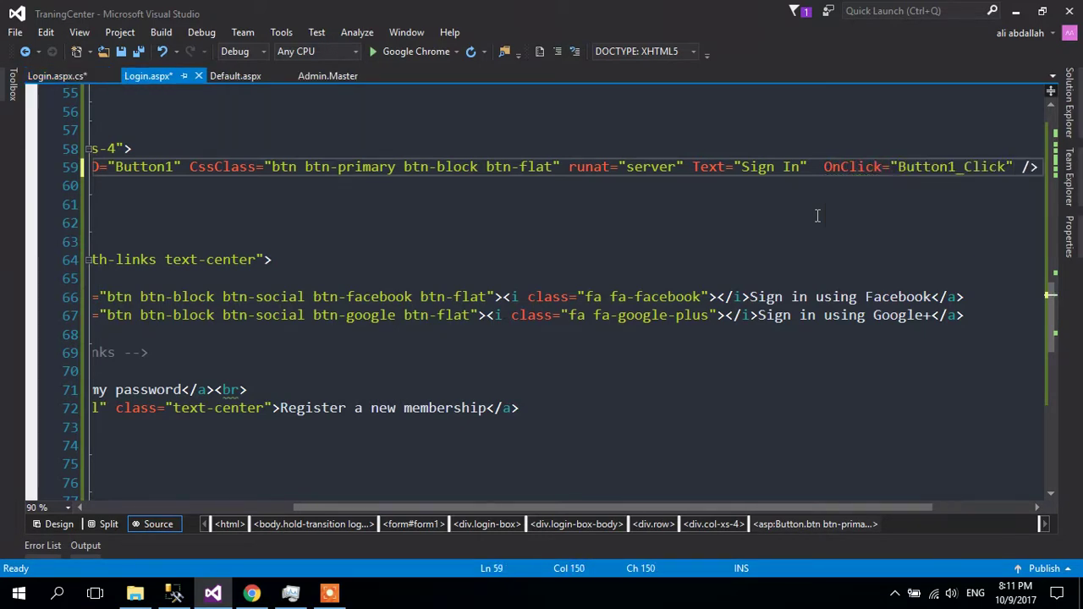
- Open the Login.aspx code-behind, enlarge the code text and place the cursor inside the empty Button1_Click method
{"action": "right_click", "coordinate": [369, 210]}
{"action": "left_click", "coordinate": [466, 328]}
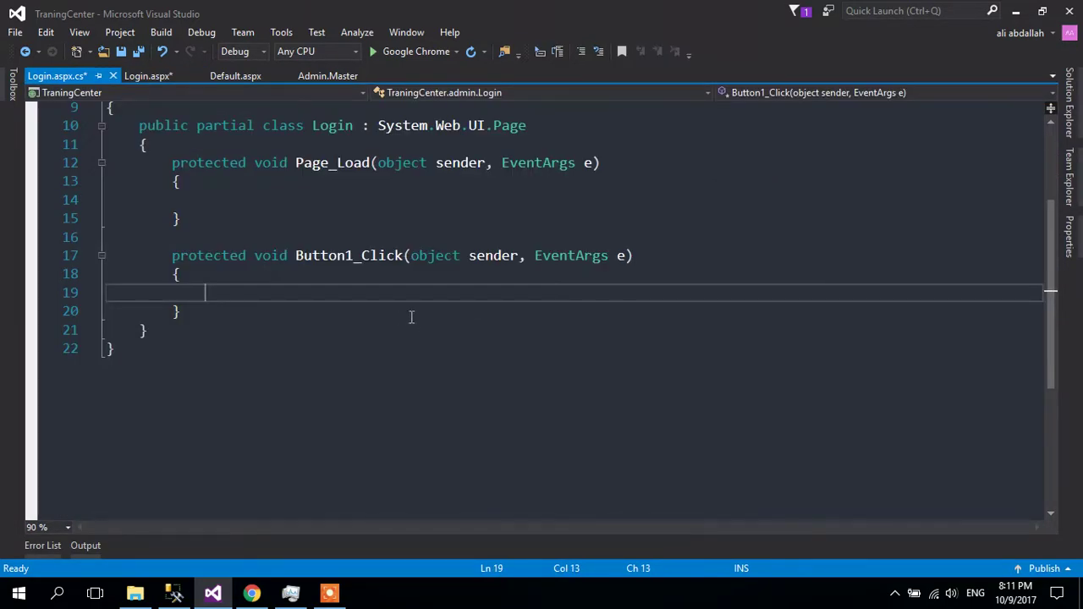
{"action": "scroll", "coordinate": [478, 313], "scroll_direction": "up", "scroll_amount": 2}
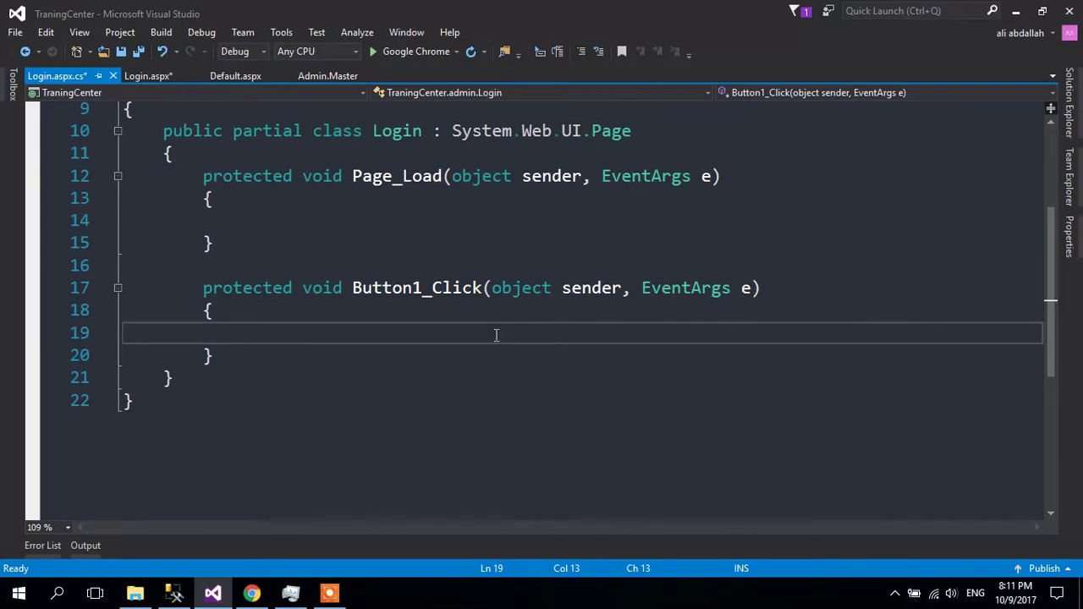
{"action": "left_click", "coordinate": [482, 288]}
{"action": "left_click", "coordinate": [462, 332]}
- Show the list of recent Visual Studio projects
{"action": "right_click", "coordinate": [213, 596]}
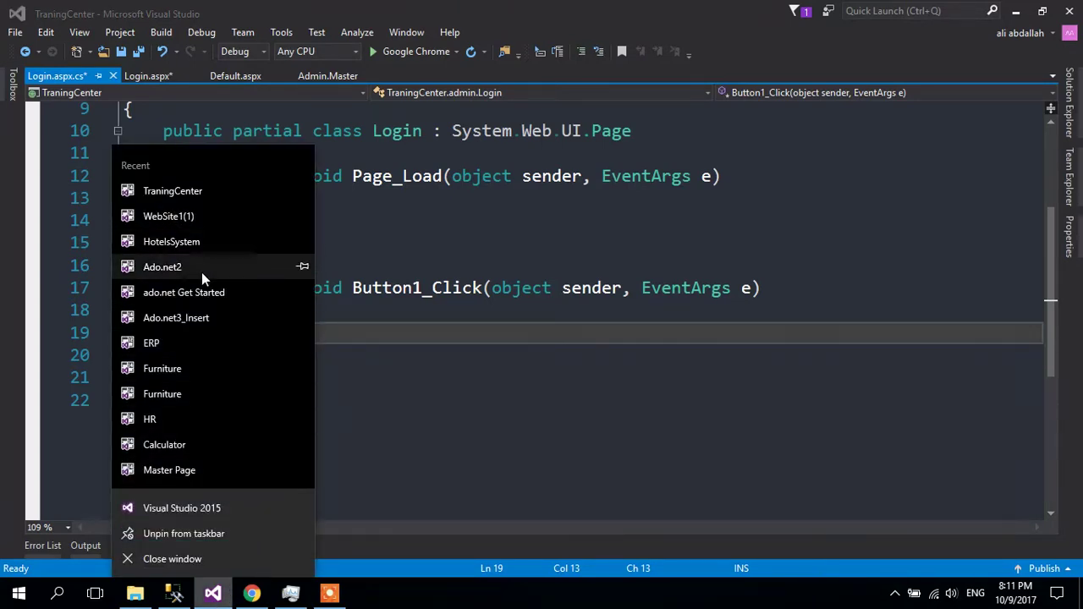